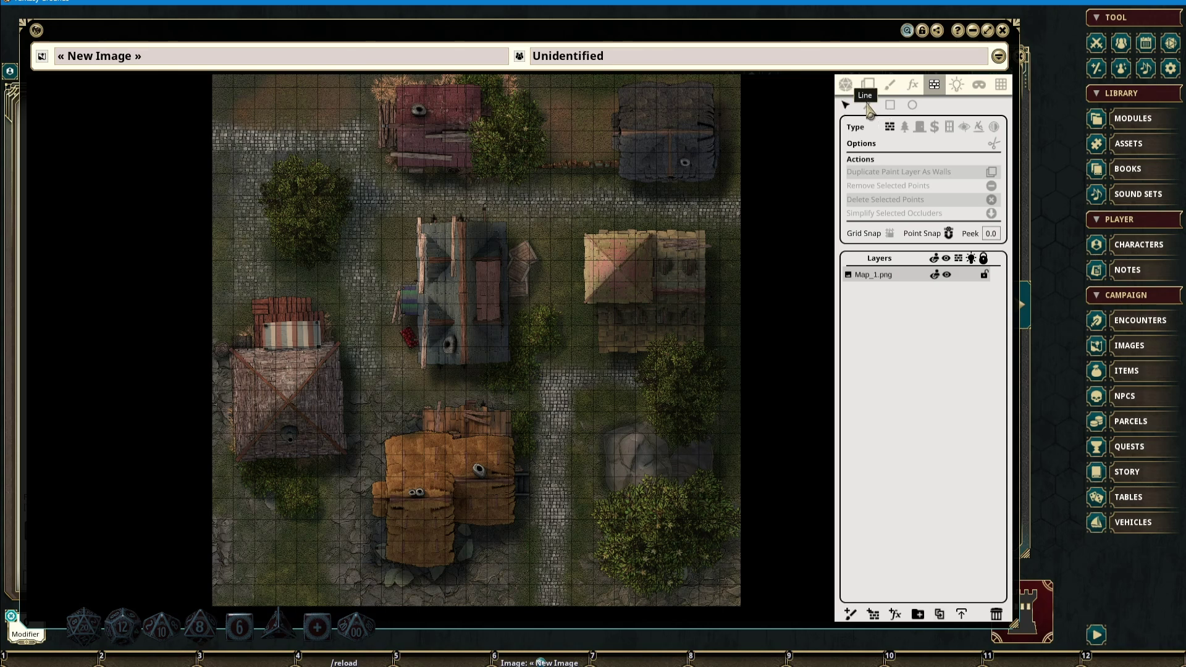
Toggle line-of-sight for the map image and switch to its line-of-sight occluder editing tools
left_click(912, 105)
left_click_drag(721, 216, 576, 216)
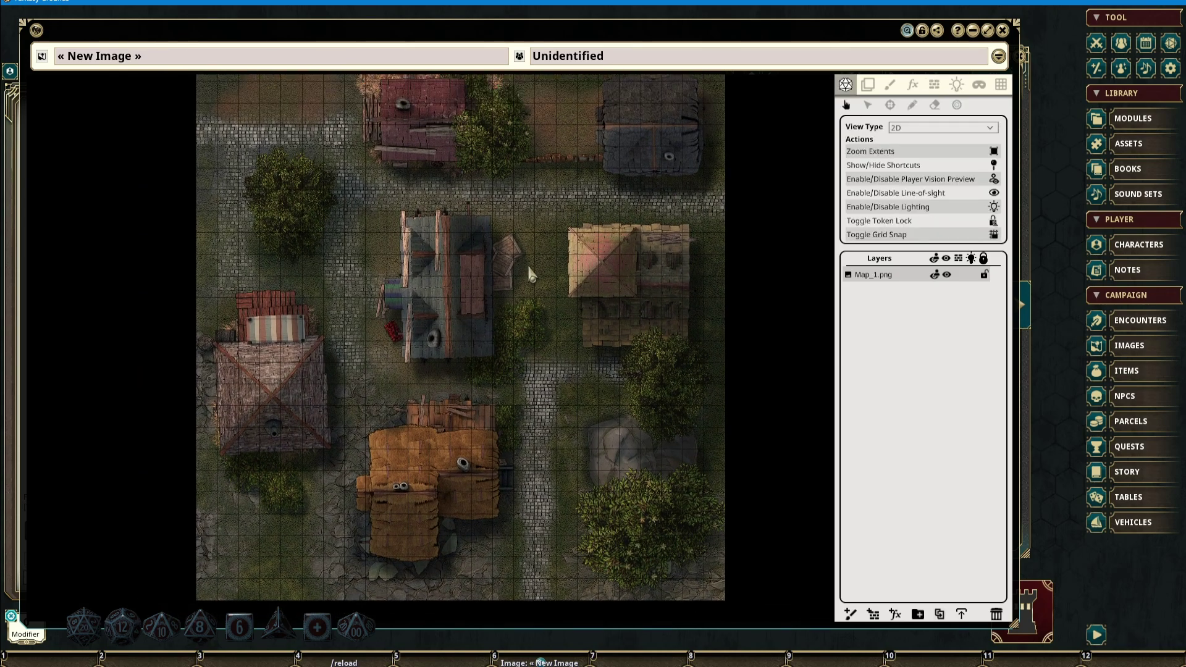
left_click_drag(526, 264, 524, 270)
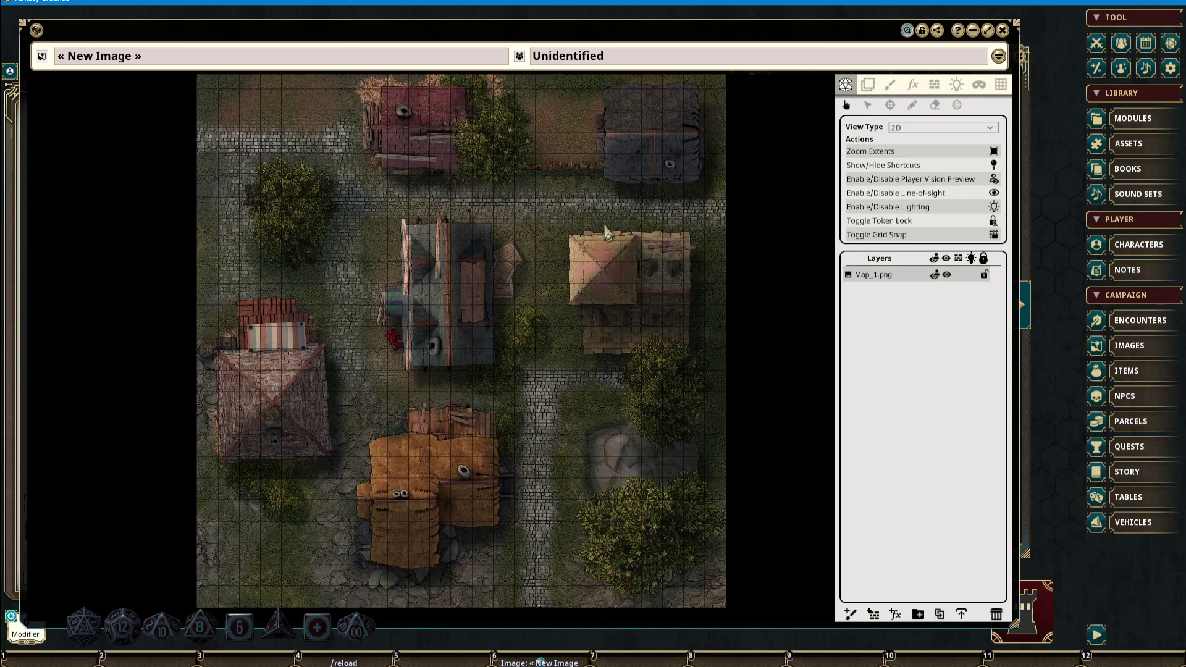
left_click(994, 193)
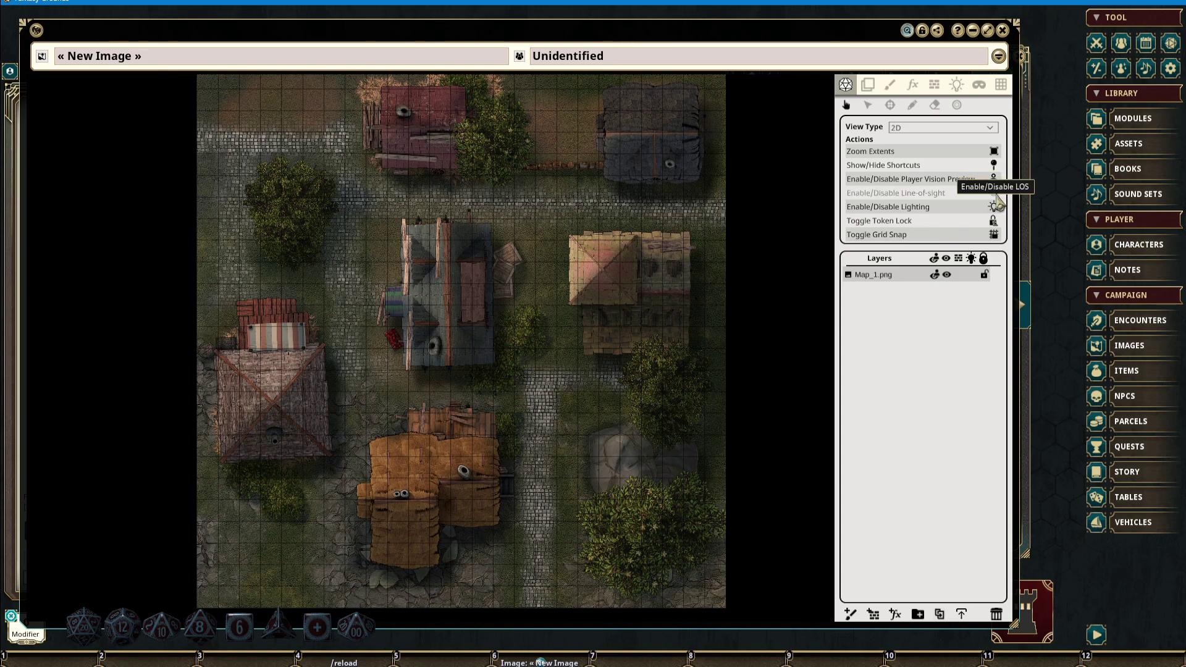
left_click(934, 84)
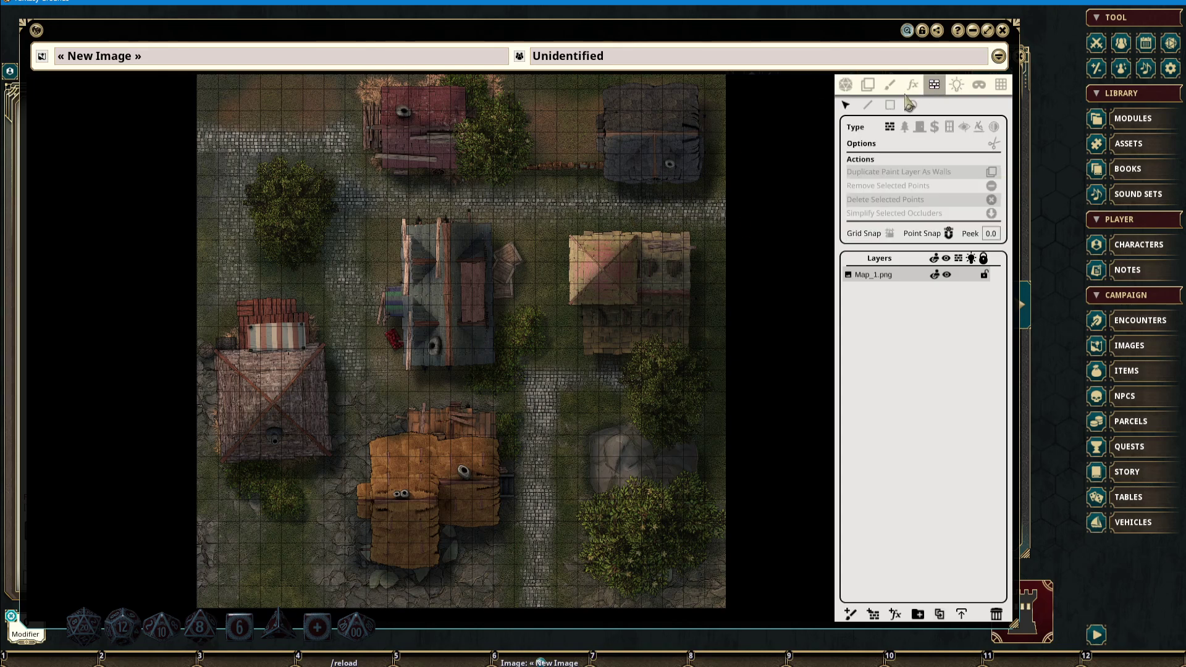
Look over the village map, from the whole layout to the standalone tree beside the cobbled road
left_click_drag(549, 251, 603, 243)
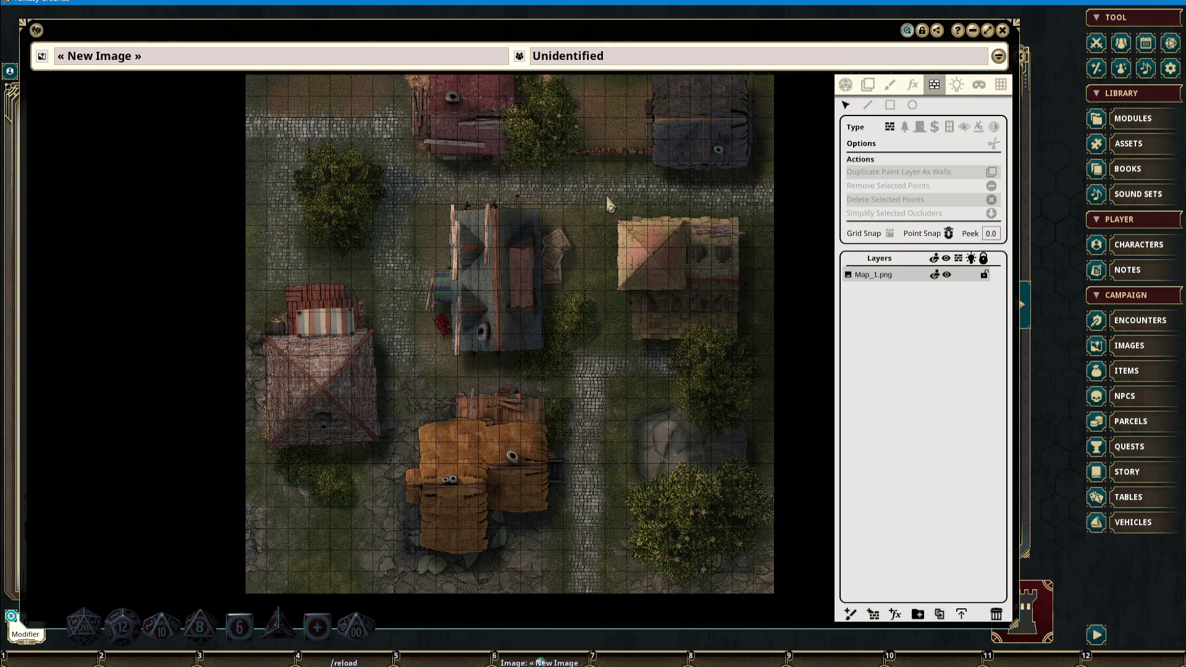
scroll(622, 198, "up", 2)
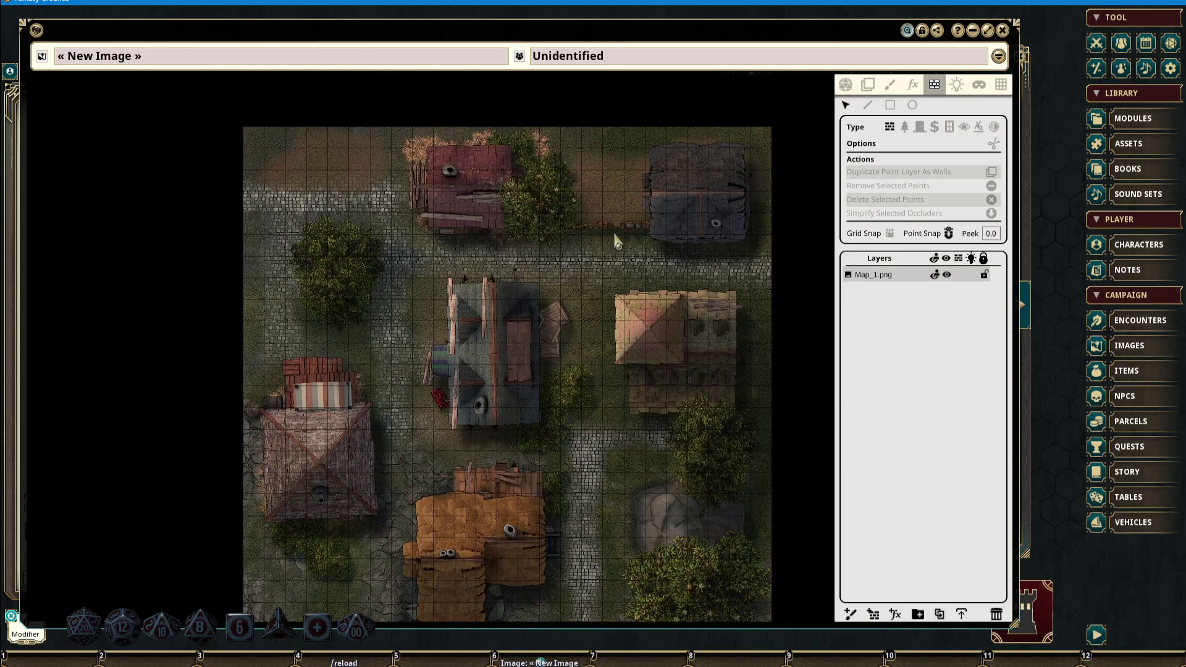
left_click_drag(631, 203, 787, 151)
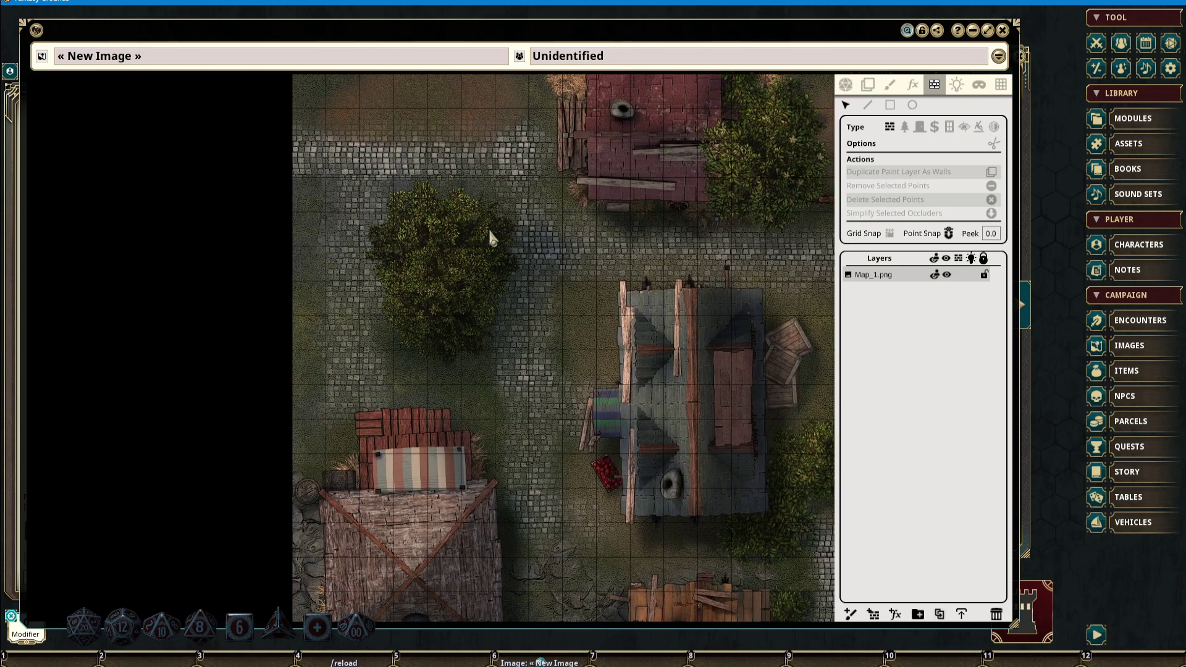
left_click_drag(746, 226, 580, 215)
scroll(580, 215, "down", 2)
scroll(586, 216, "down", 1)
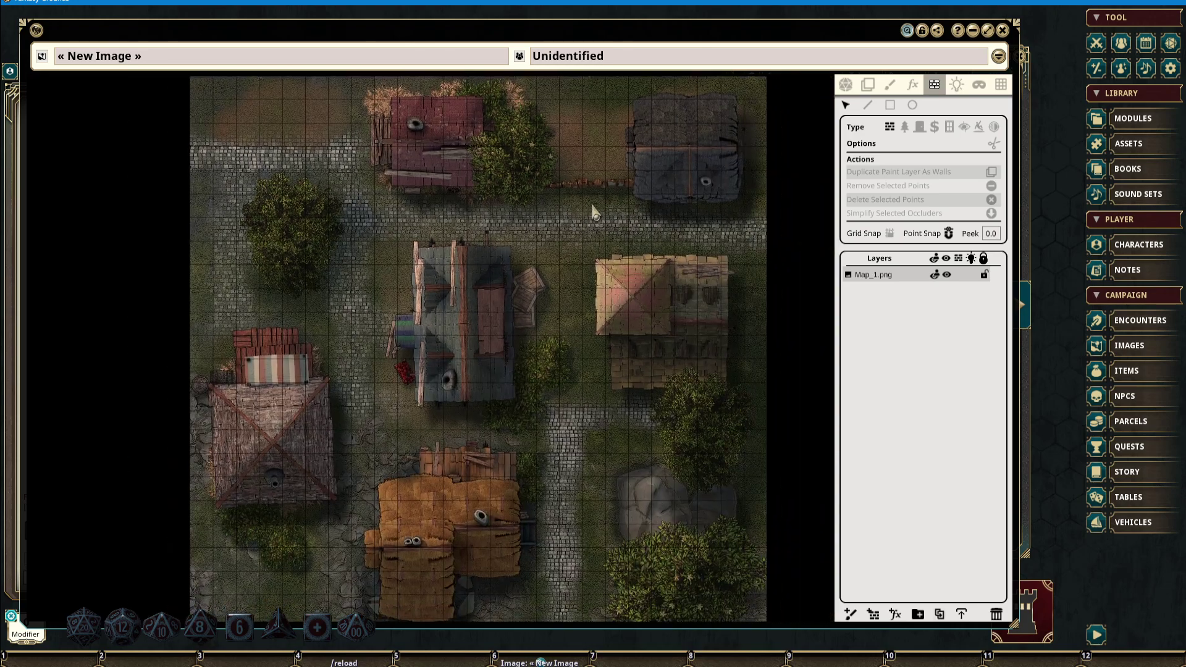
scroll(454, 199, "down", 1)
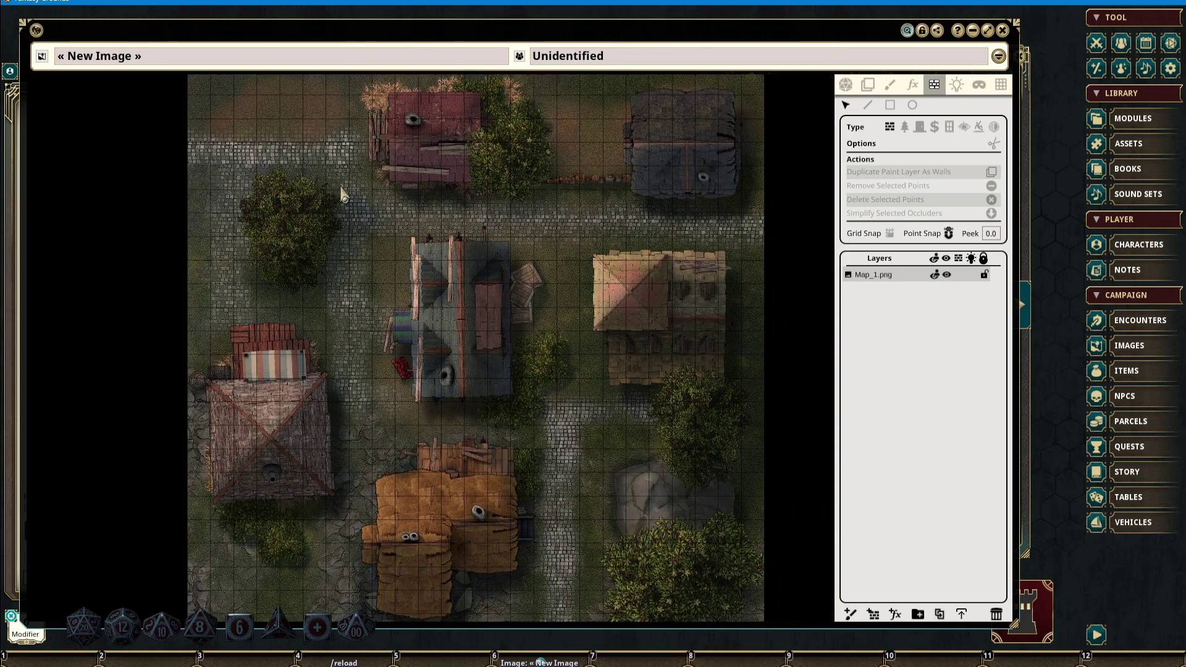
scroll(344, 194, "up", 2)
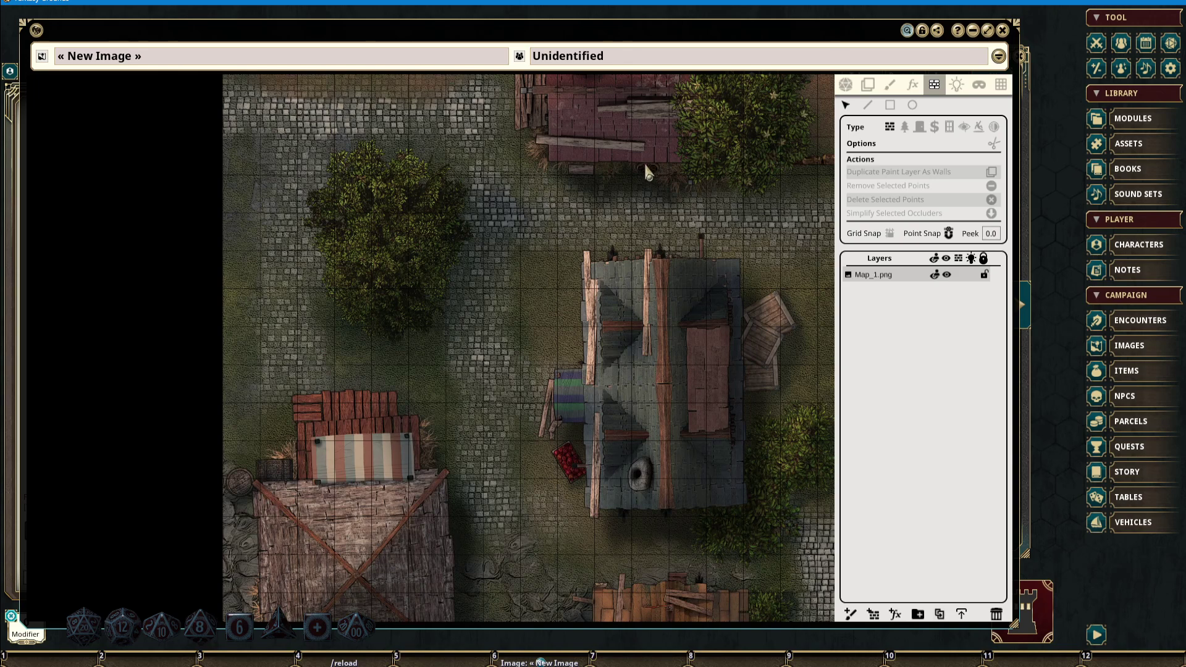
left_click_drag(522, 181, 558, 208)
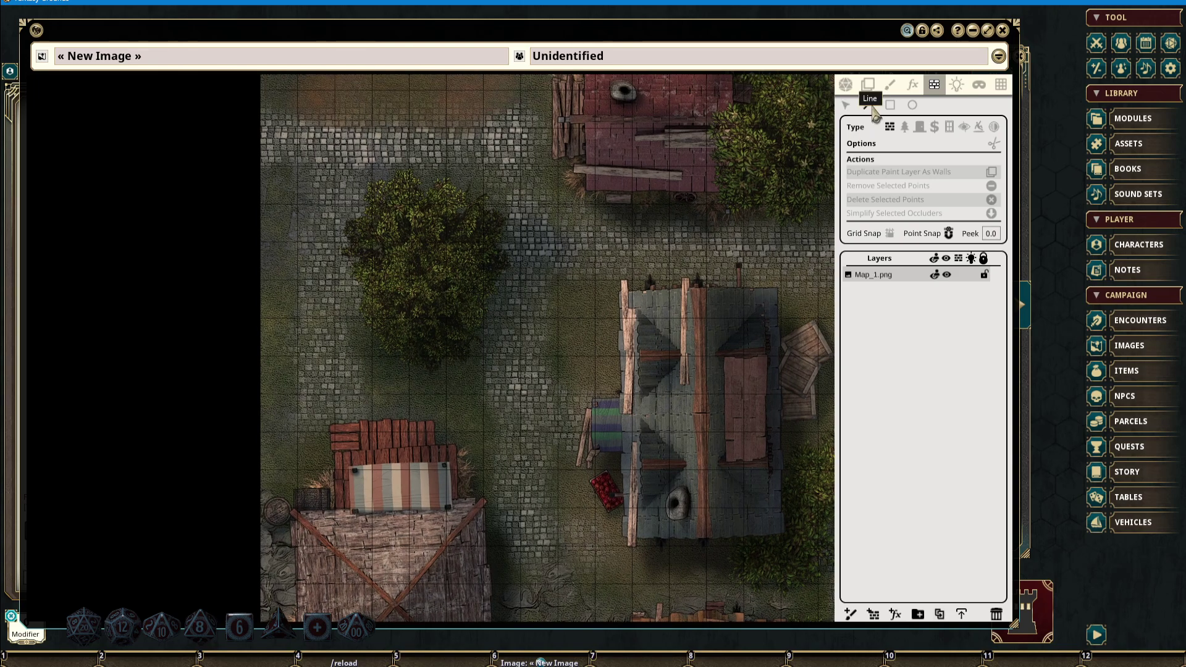
Draw a circular terrain (tree-type) occluder over the standalone tree beside the cobbled road
left_click(915, 106)
scroll(373, 259, "up", 3)
left_click(905, 128)
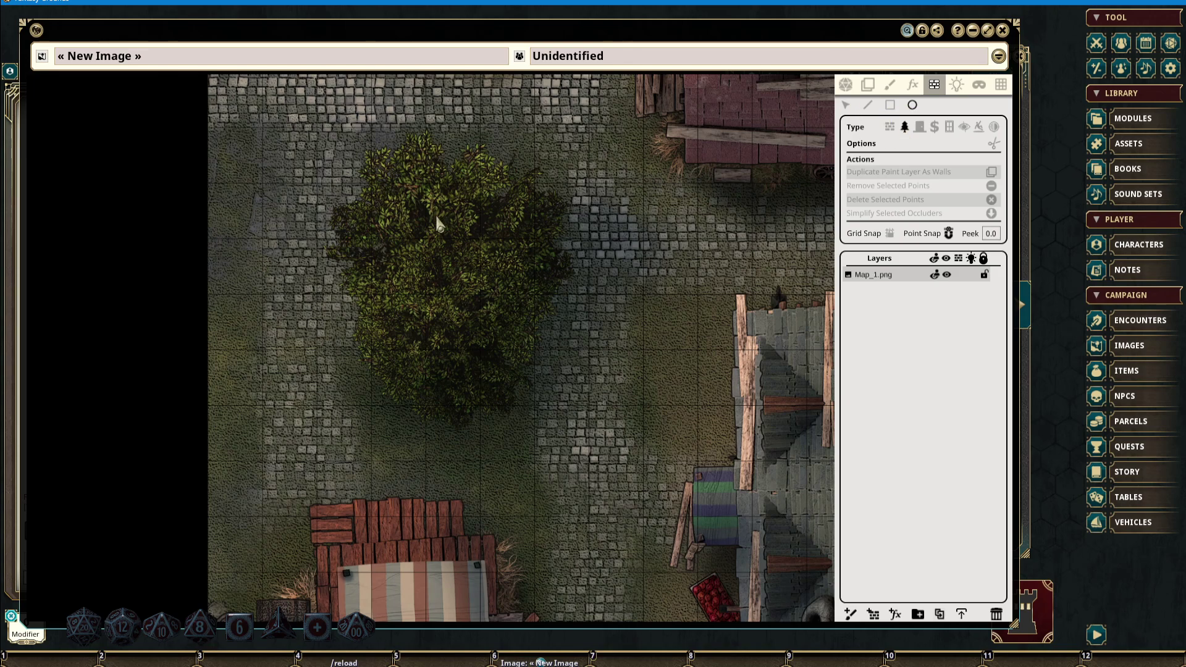
left_click_drag(386, 180, 552, 369)
left_click_drag(613, 288, 652, 310)
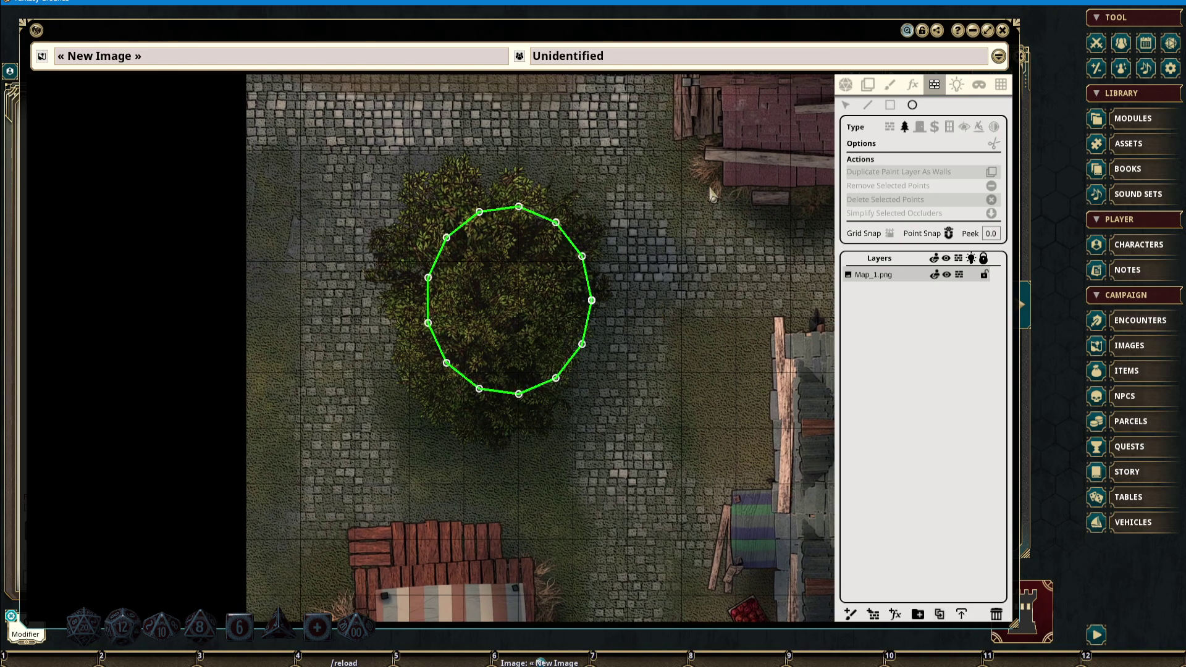
Move the points of the tree's occluder outward so the outline follows the edge of the canopy
left_click(844, 105)
left_click_drag(518, 206, 523, 179)
left_click_drag(479, 213, 456, 170)
left_click_drag(447, 238, 404, 222)
left_click_drag(427, 278, 557, 387)
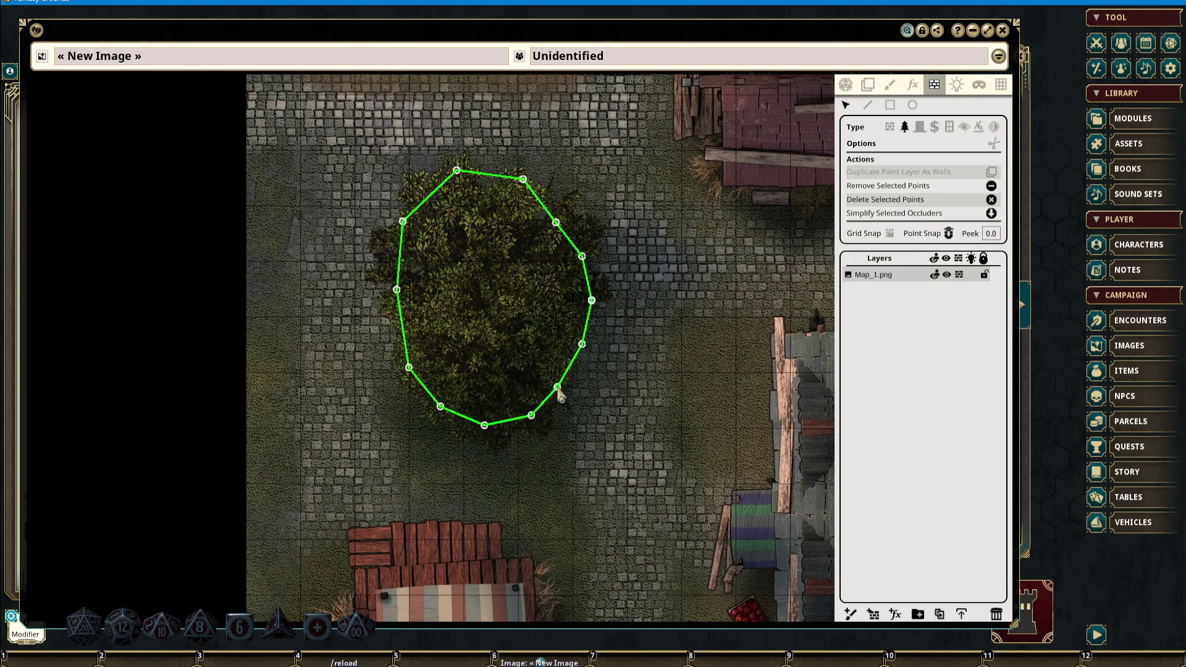
left_click_drag(645, 319, 638, 362)
left_click_drag(575, 301, 550, 256)
scroll(485, 290, "down", 2)
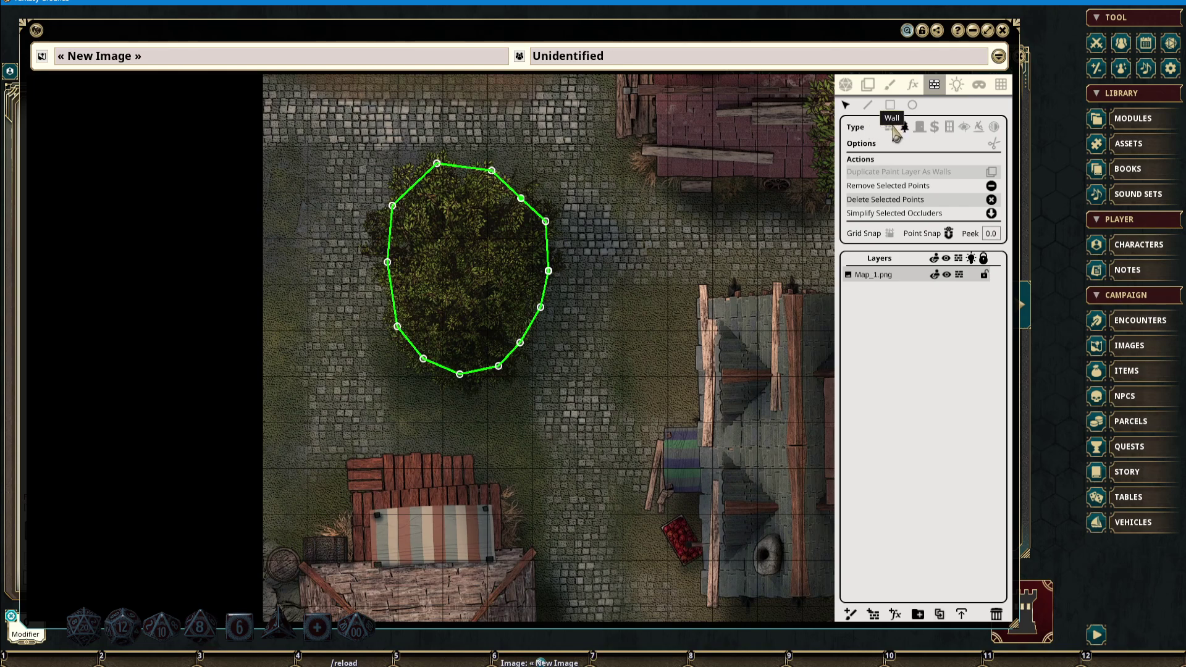
Examine the outlined tree and the nearby red-roofed building with the tree overlapping its roof
left_click_drag(693, 271, 629, 287)
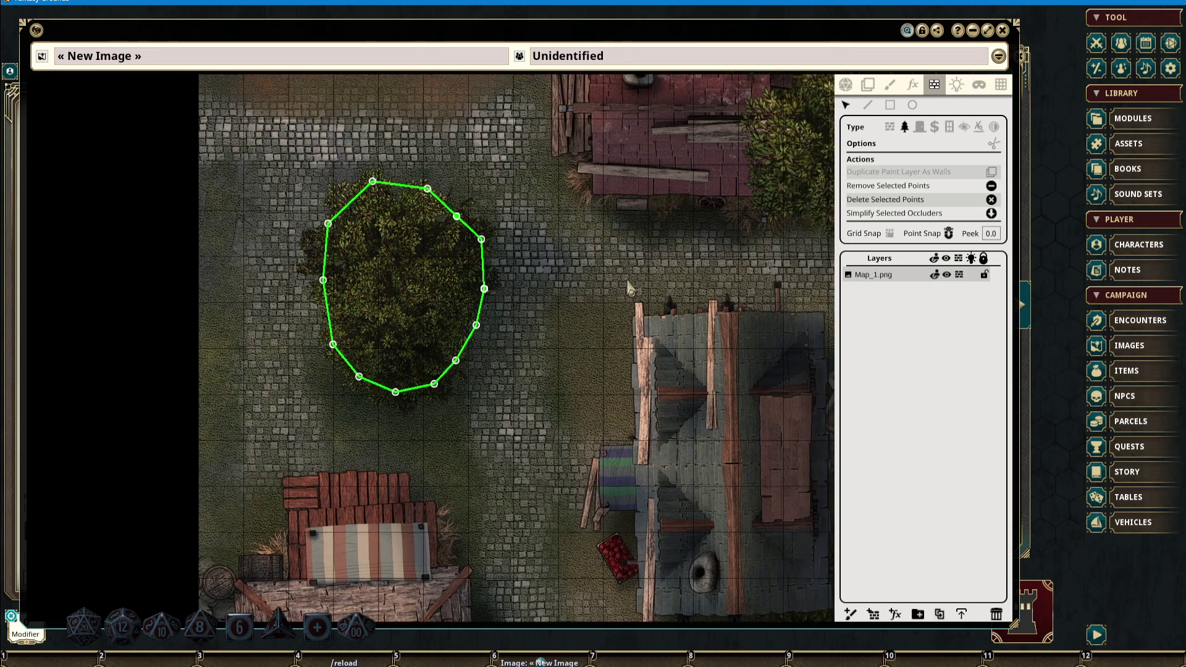
left_click_drag(662, 223, 613, 230)
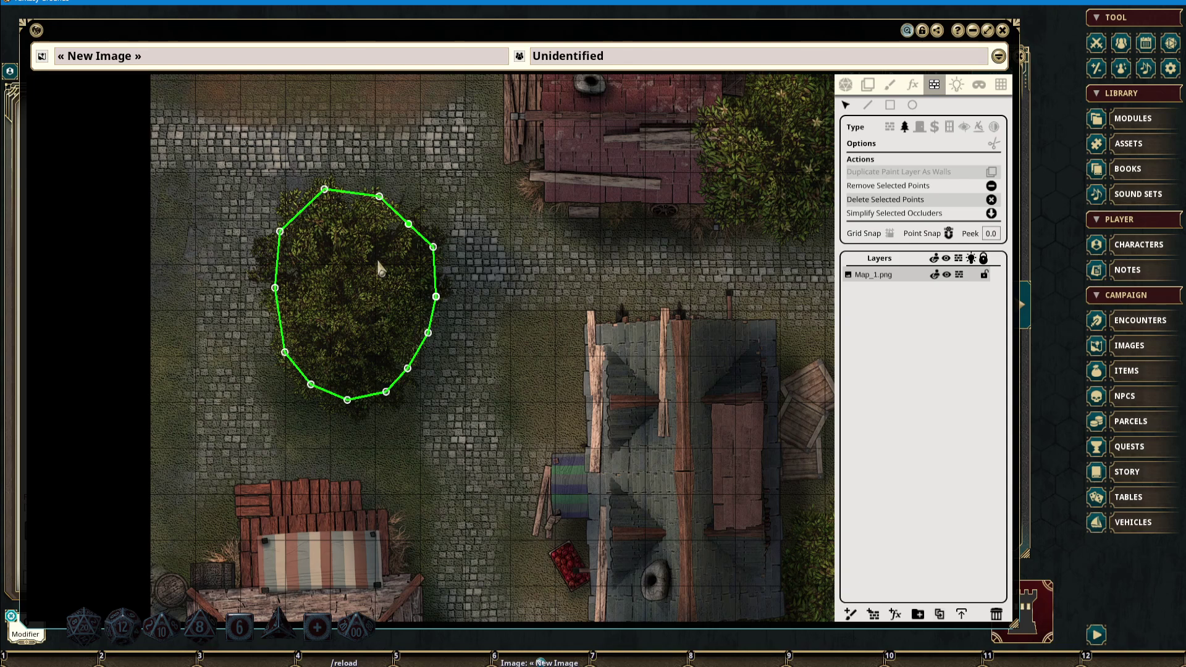
left_click_drag(378, 262, 388, 266)
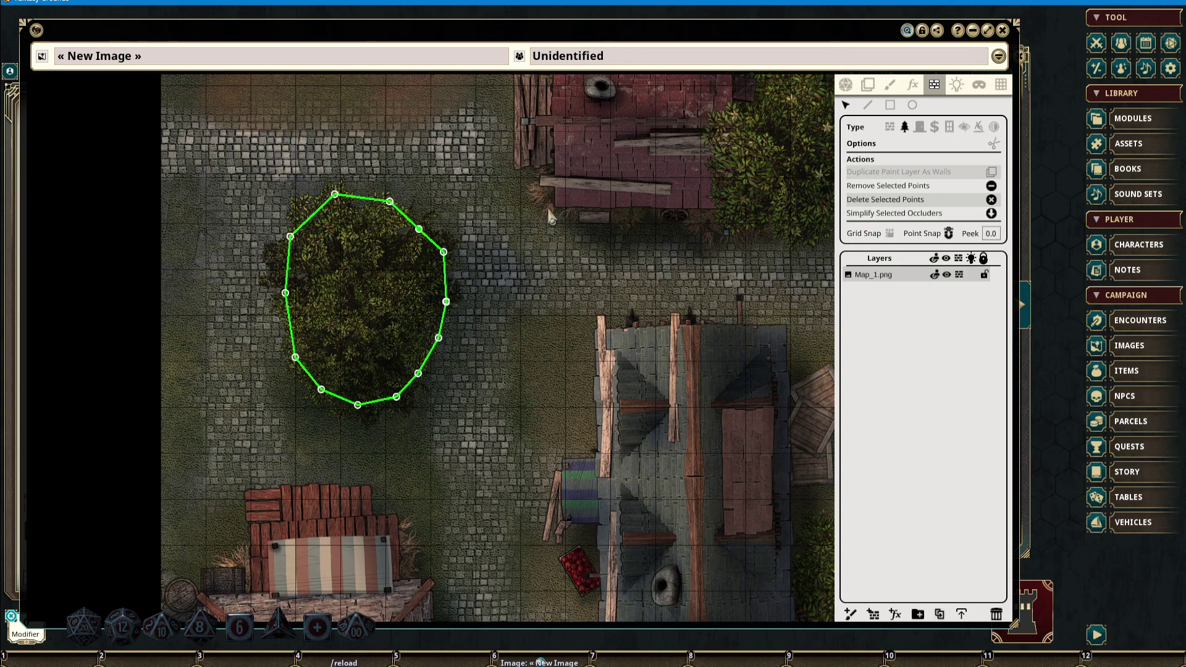
left_click_drag(666, 259, 606, 255)
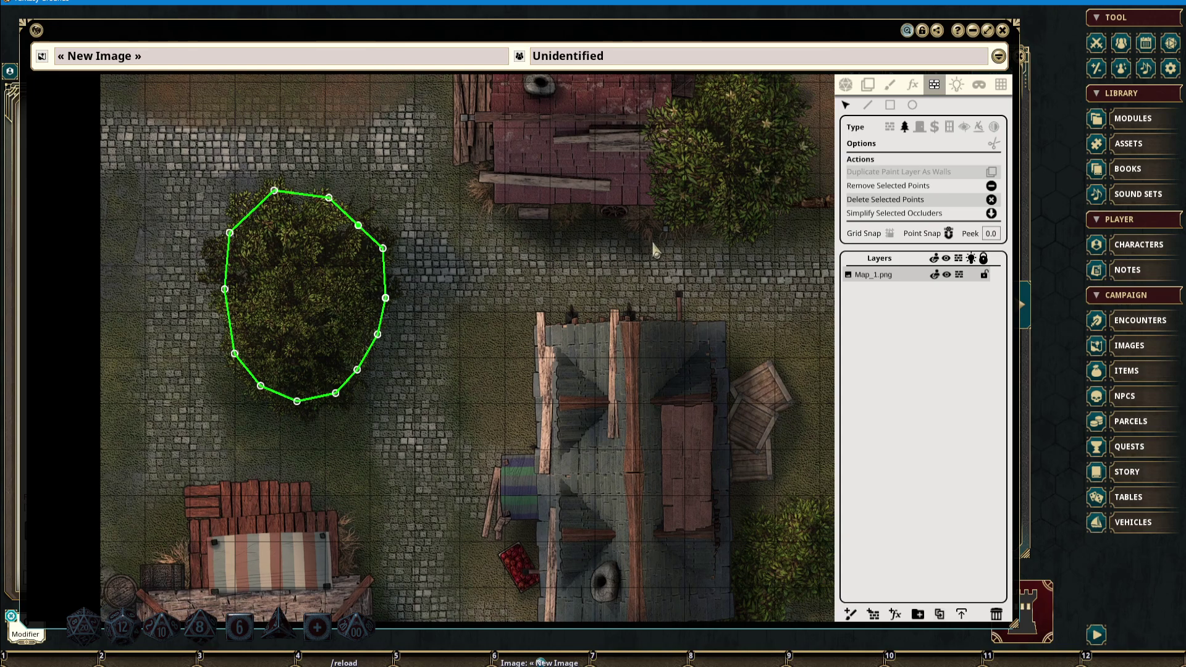
left_click_drag(654, 246, 624, 262)
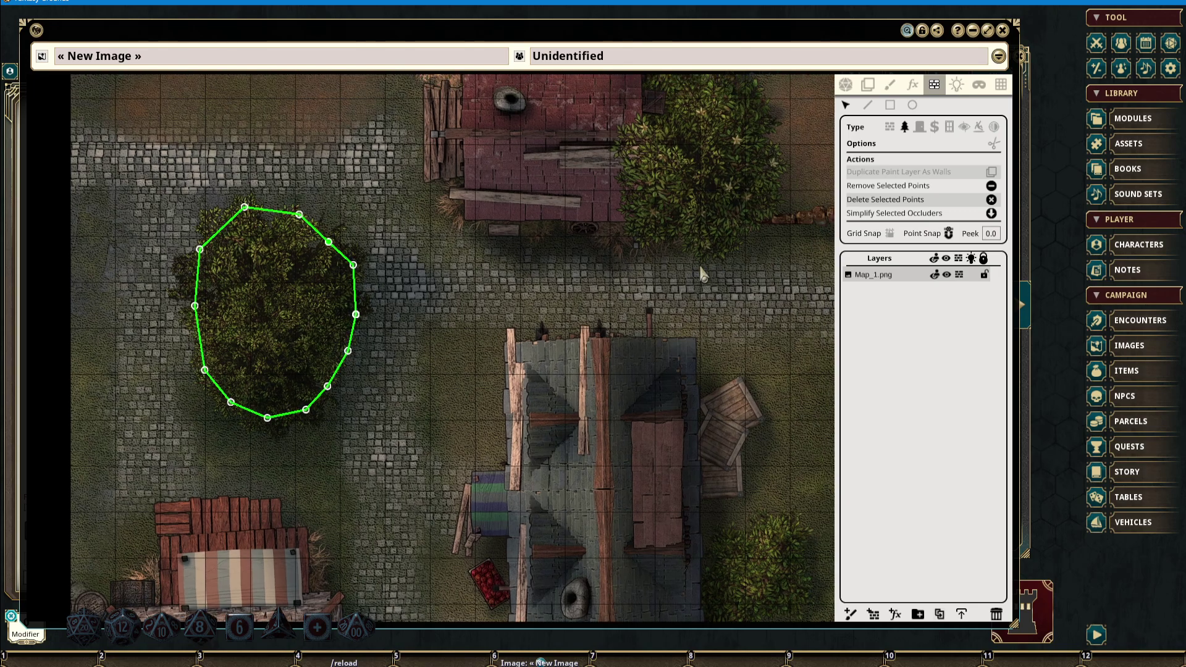
left_click_drag(705, 268, 644, 254)
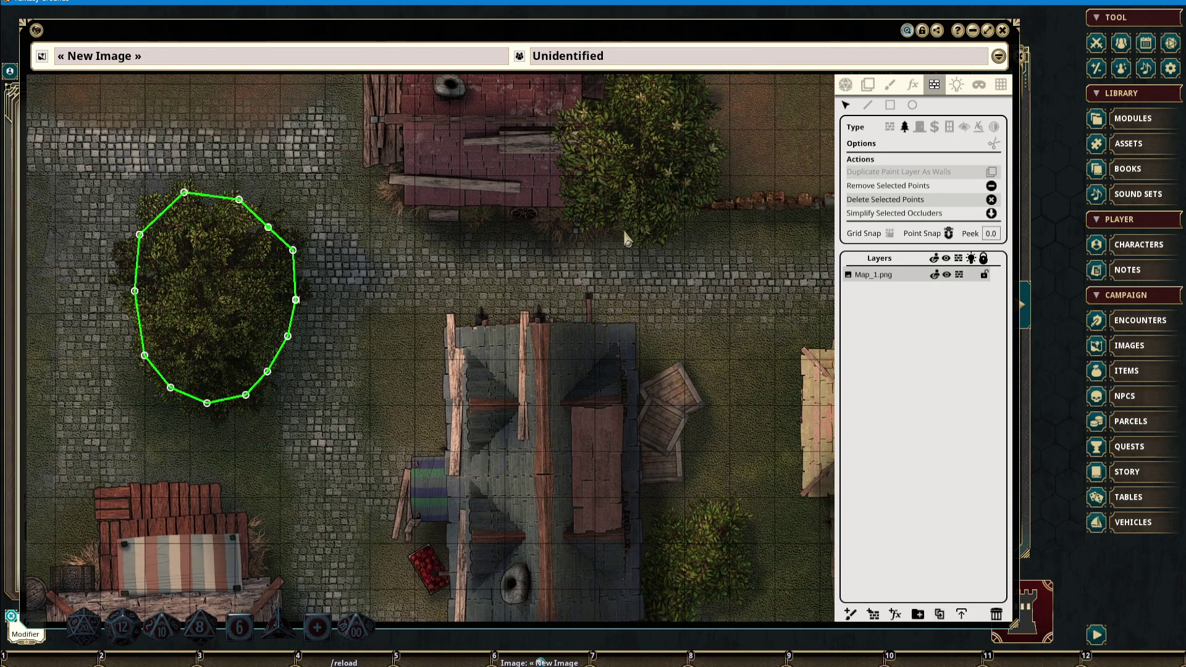
left_click_drag(467, 216, 523, 256)
left_click_drag(616, 218, 593, 255)
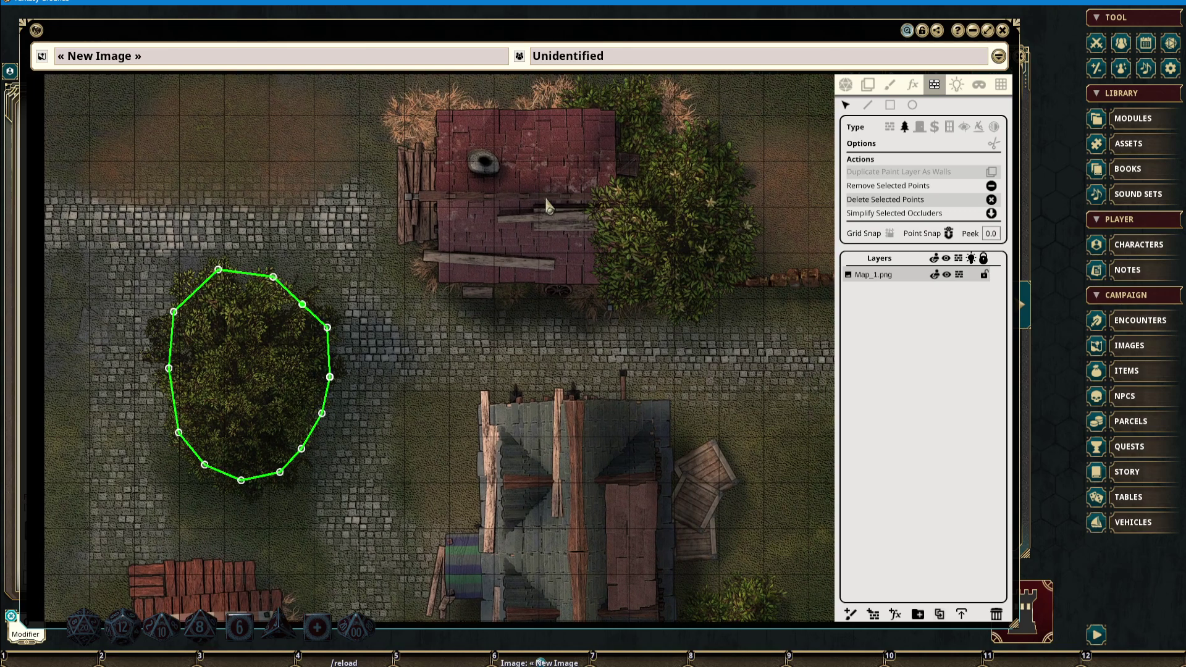
left_click_drag(547, 204, 461, 252)
left_click_drag(509, 223, 483, 223)
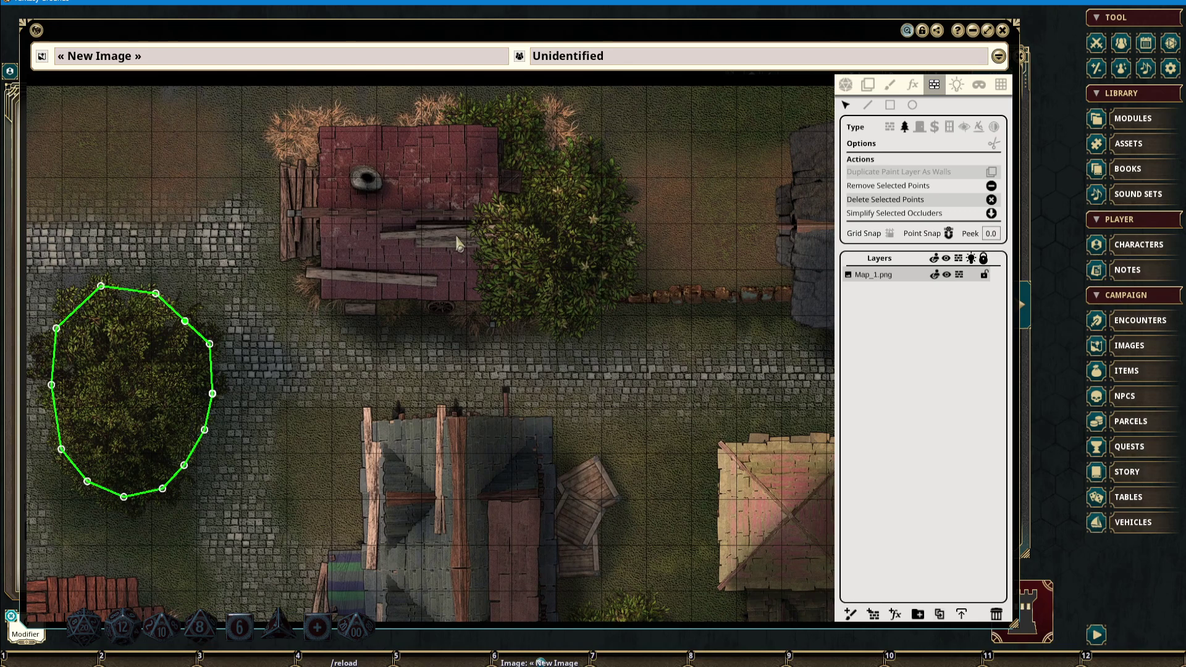
left_click_drag(458, 243, 517, 234)
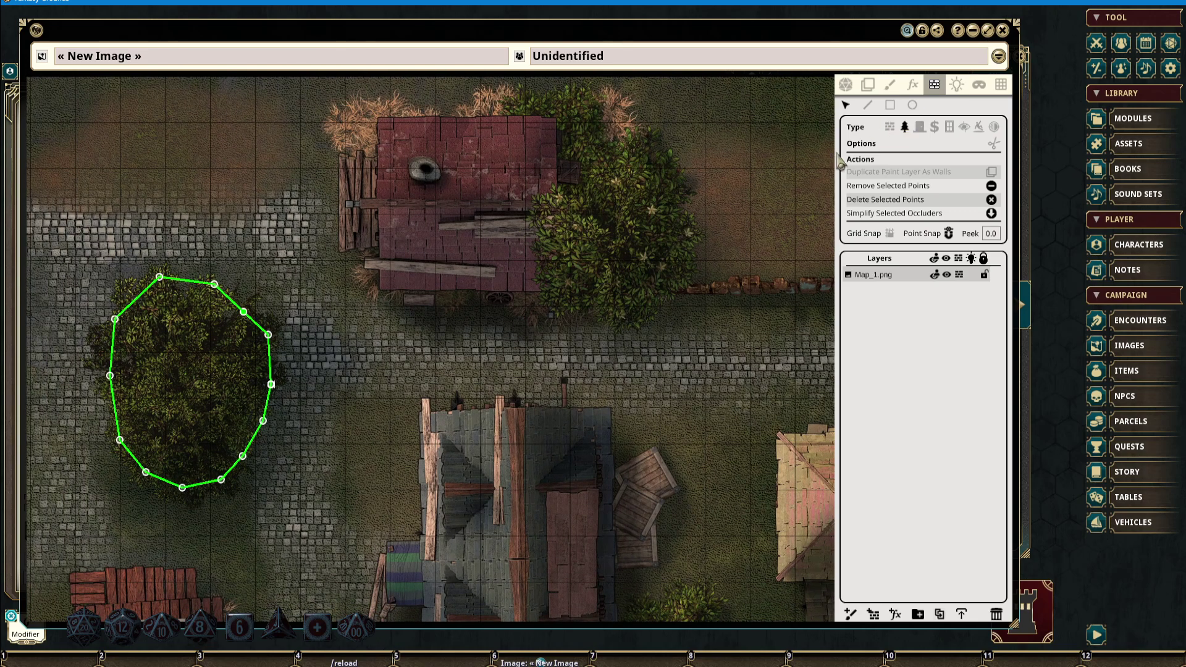
left_click_drag(541, 206, 422, 220)
scroll(434, 225, "up", 1)
scroll(435, 230, "down", 2)
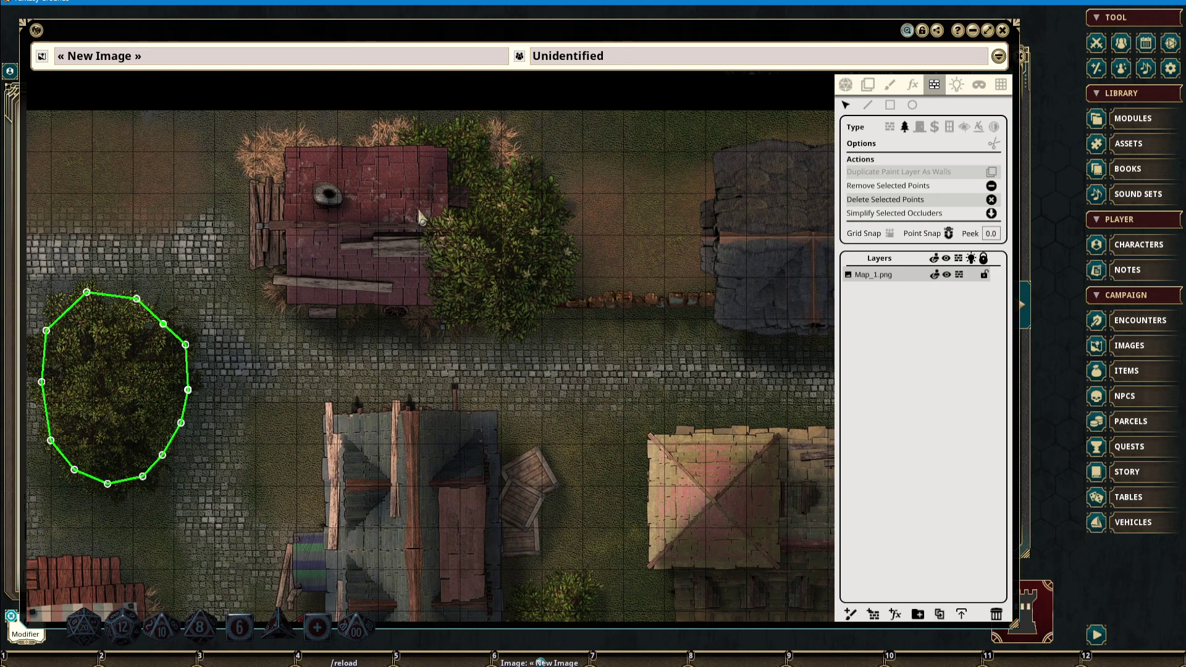
mouse_move(420, 213)
left_mouse_down()
mouse_move(441, 215)
mouse_move(405, 211)
left_mouse_up()
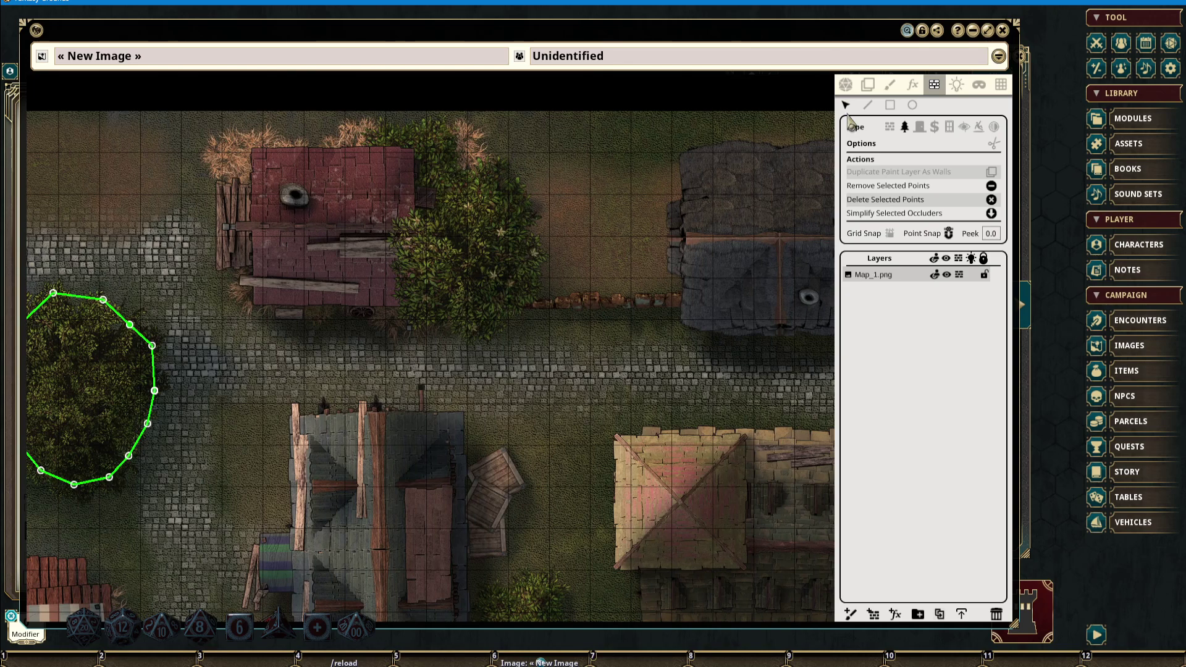
Draw two overlapping rectangular terrain (tree-type) occluders over the upper and lower halves of the red roof
left_click(889, 104)
left_click_drag(479, 183, 532, 176)
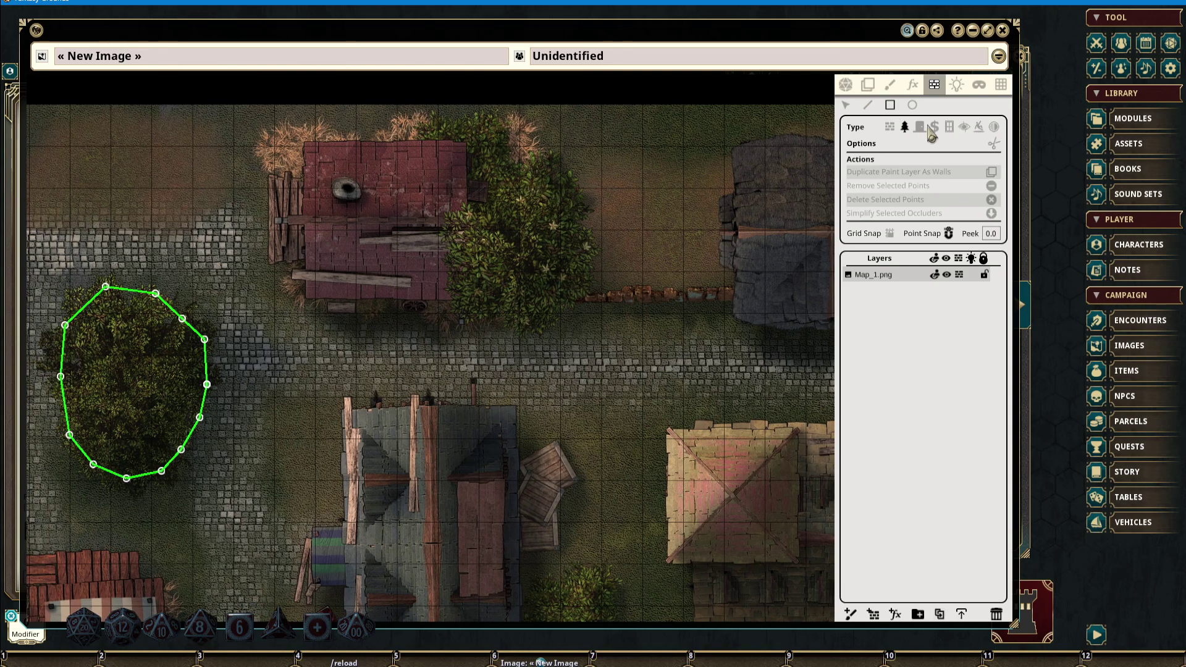
left_click(905, 129)
left_click_drag(304, 142, 467, 246)
left_click_drag(553, 246, 525, 211)
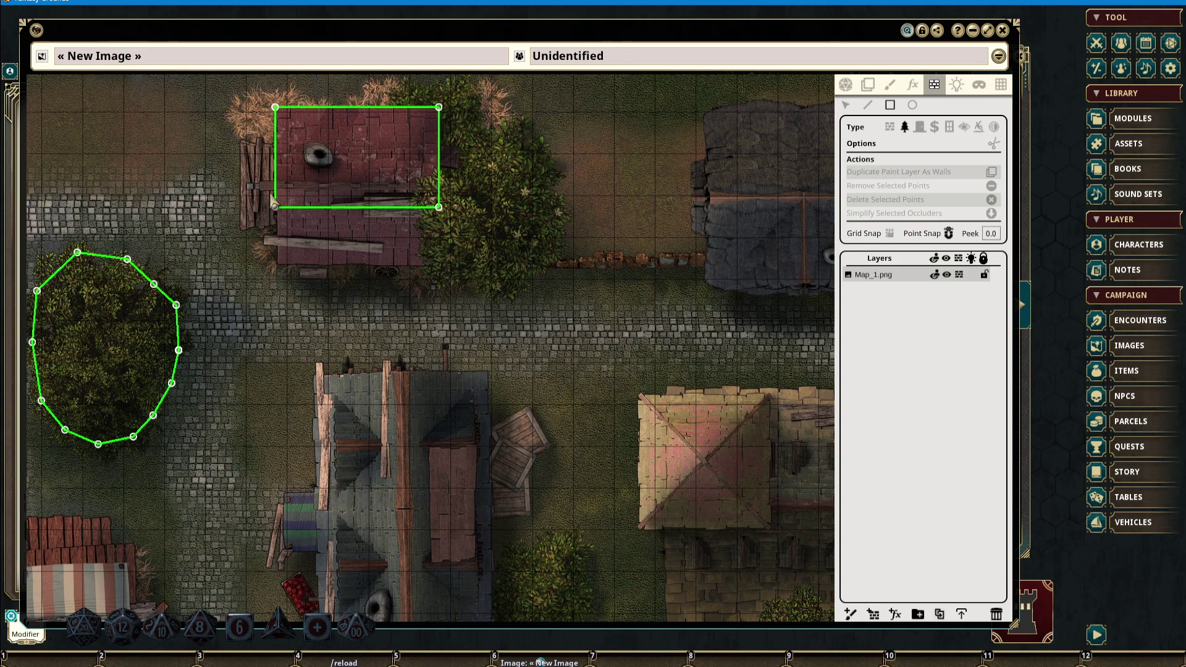
left_click_drag(276, 183, 443, 270)
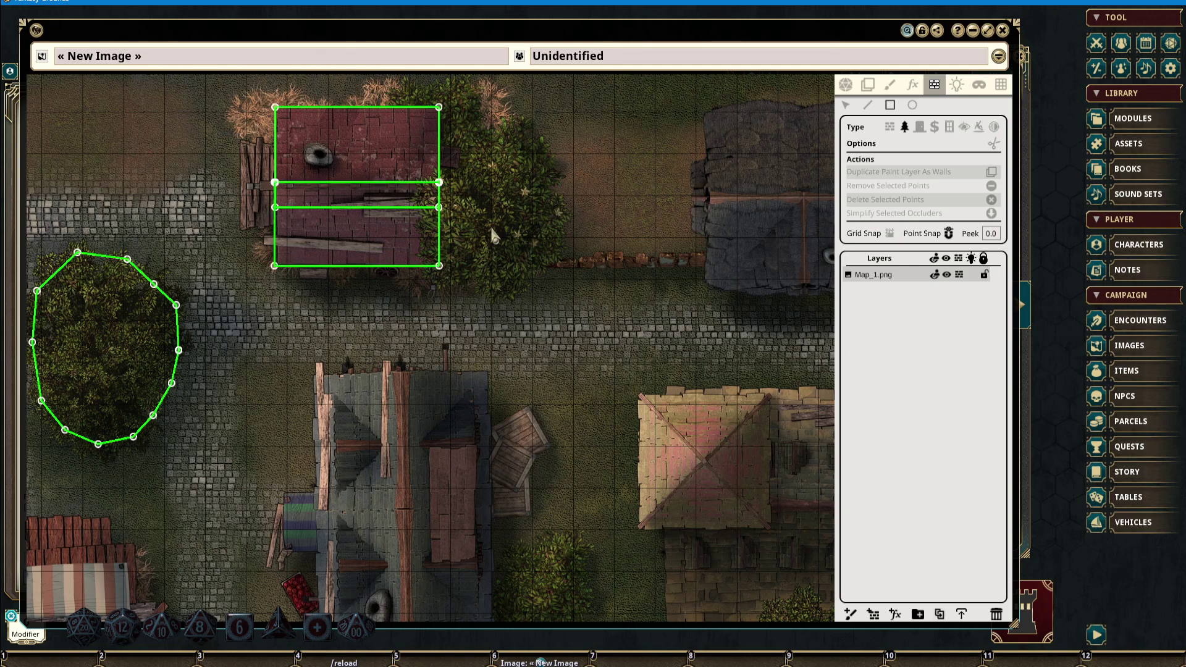
left_click_drag(497, 226, 501, 240)
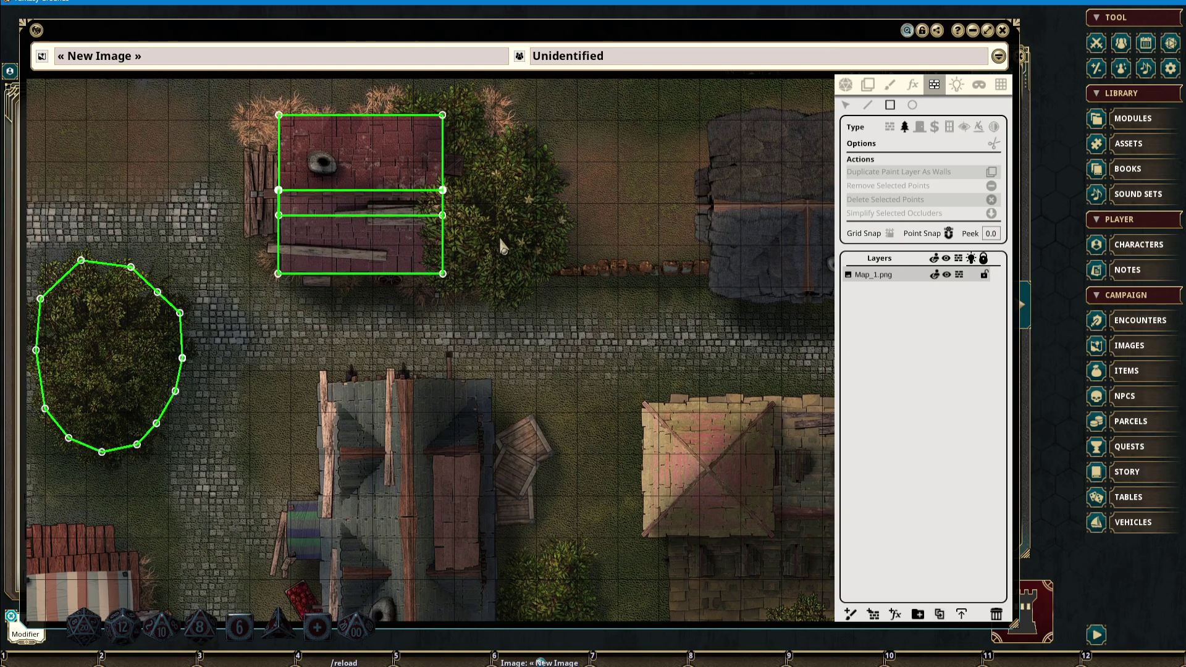
Inspect the overlap of the two rectangular occluders along the red roof's ridge up close
scroll(502, 242, "down", 3)
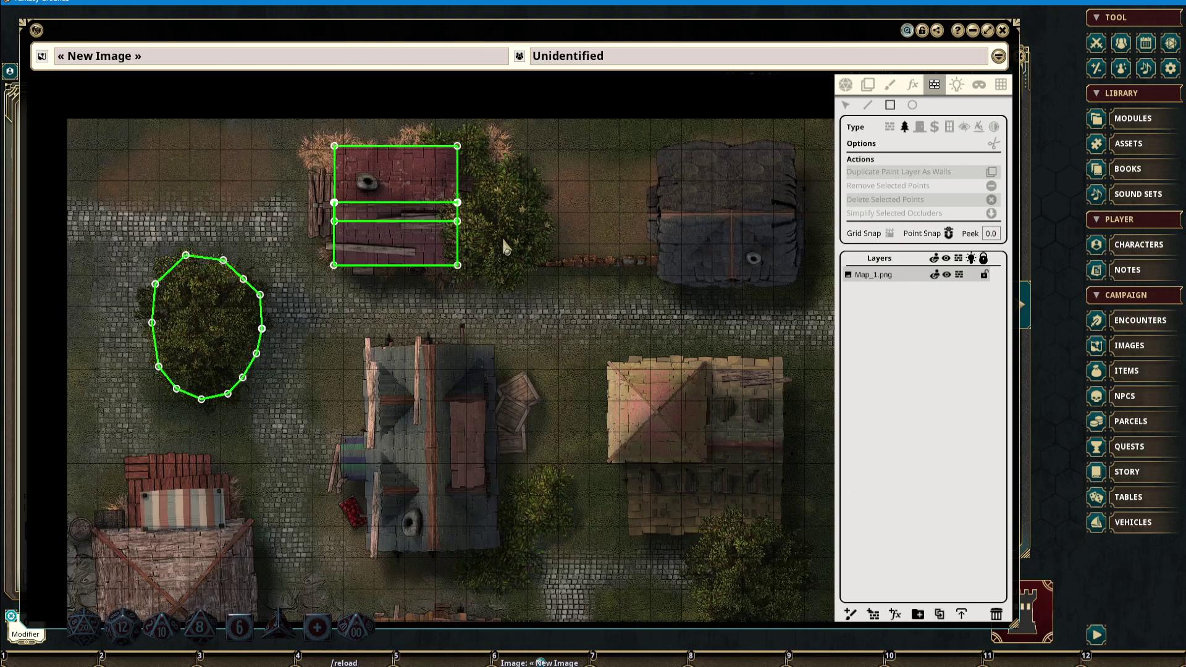
scroll(349, 276, "up", 1)
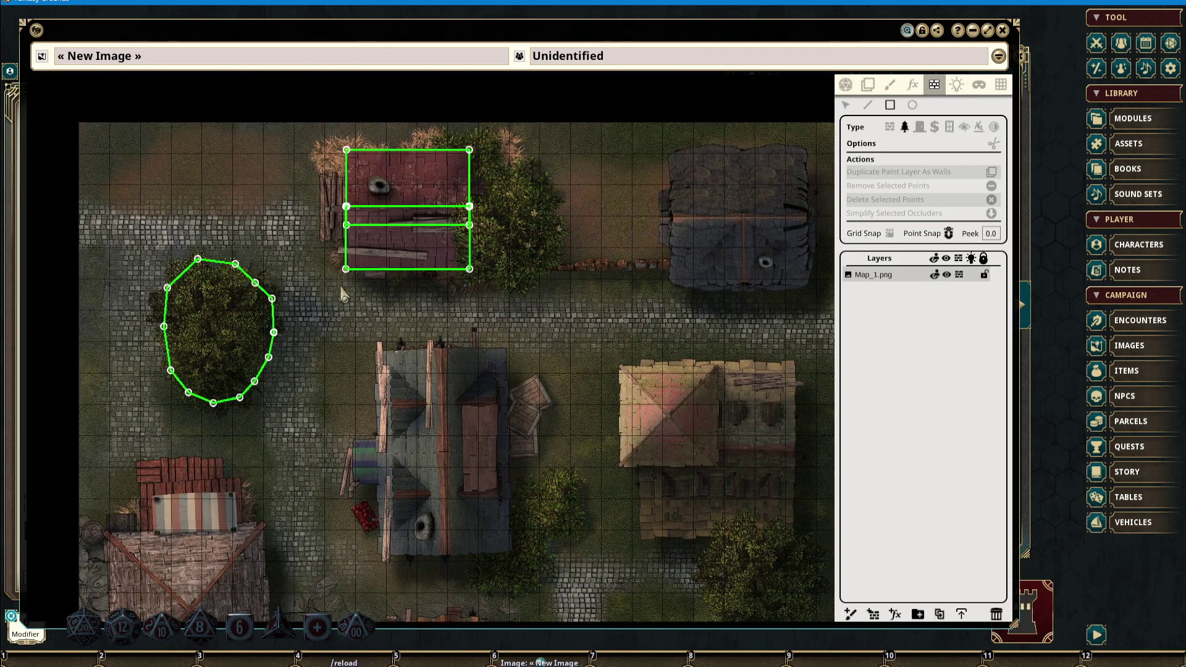
scroll(373, 253, "up", 3)
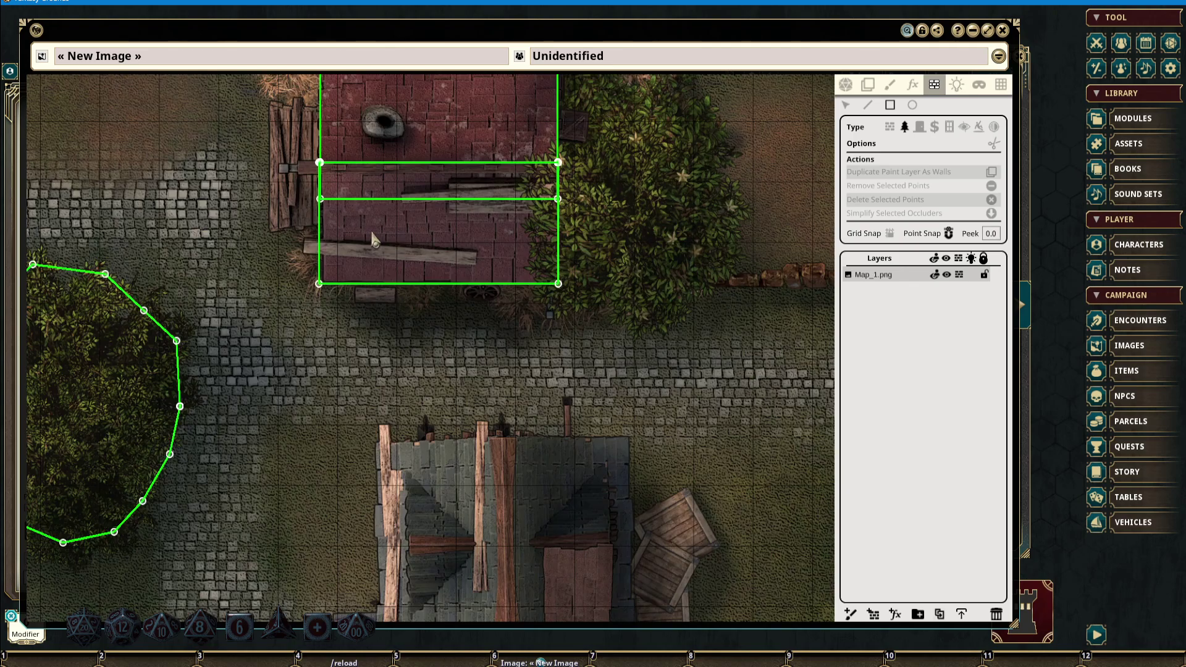
scroll(373, 240, "up", 1)
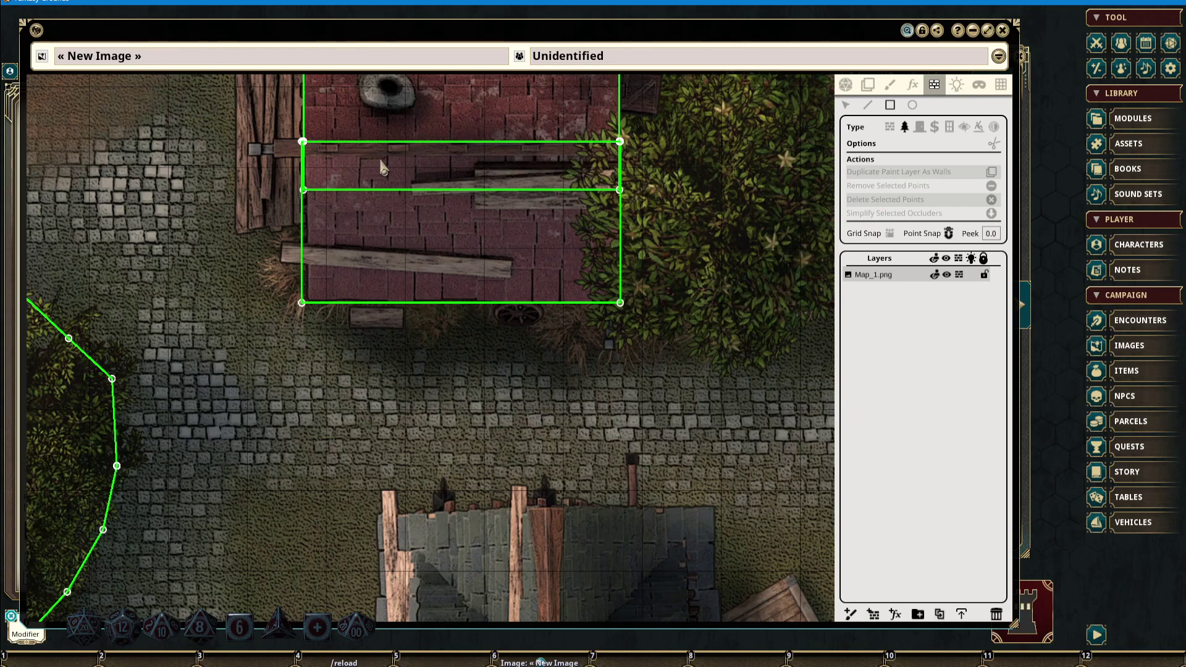
left_click_drag(371, 156, 359, 225)
left_click_drag(447, 84, 432, 161)
left_click_drag(600, 278, 568, 230)
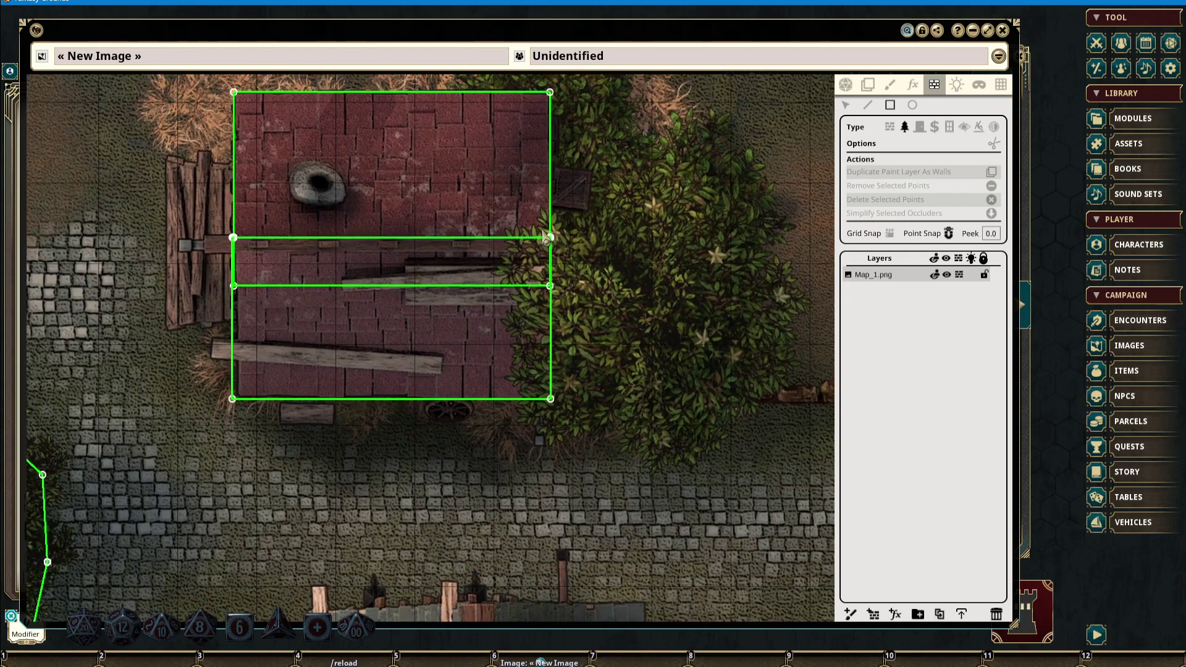
Move the lower rectangle's upper-left corner point onto the upper rectangle's left edge at the roof ridge
scroll(421, 218, "down", 3)
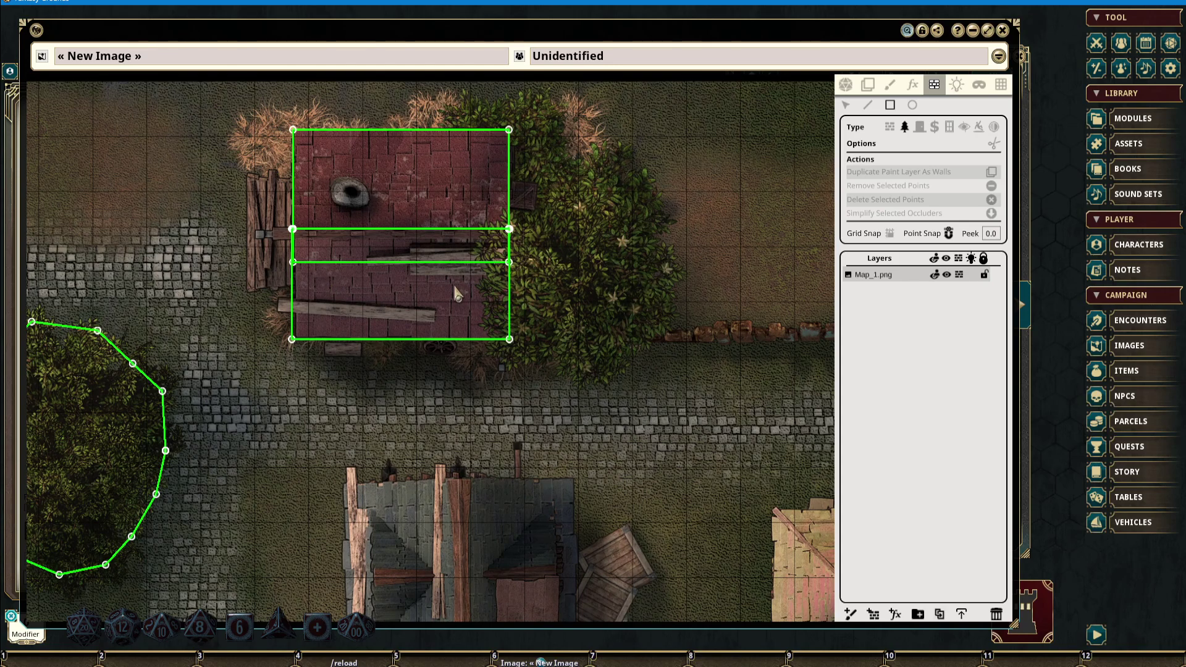
left_click_drag(455, 294, 349, 251)
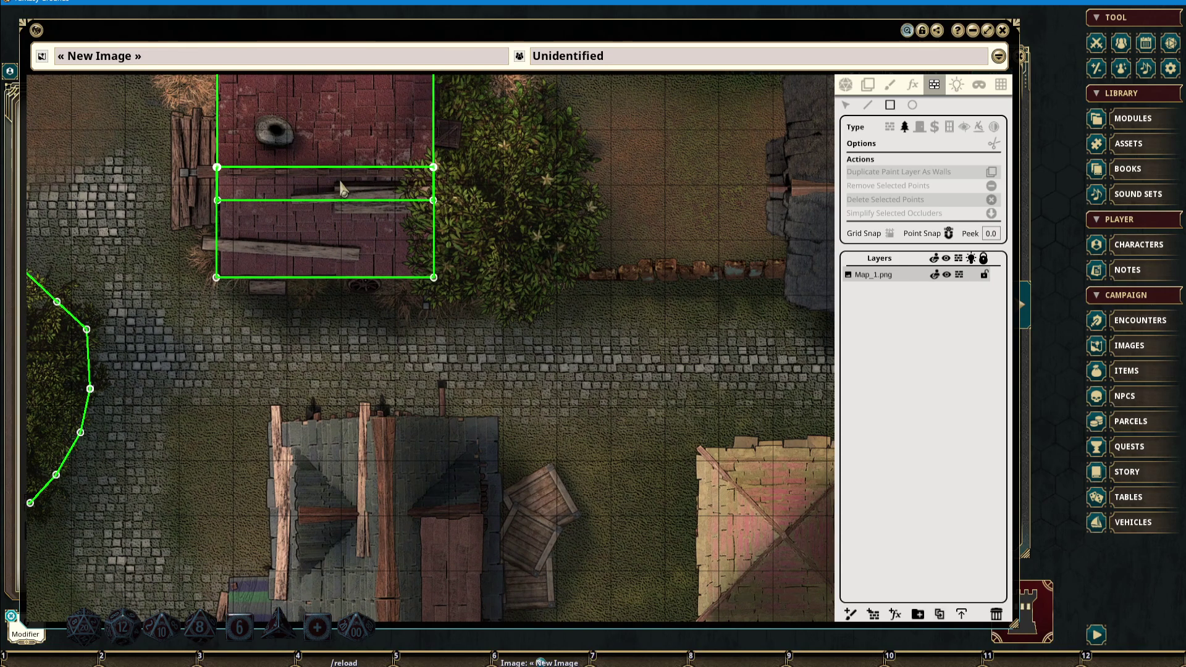
scroll(337, 185, "up", 3)
scroll(334, 185, "up", 1)
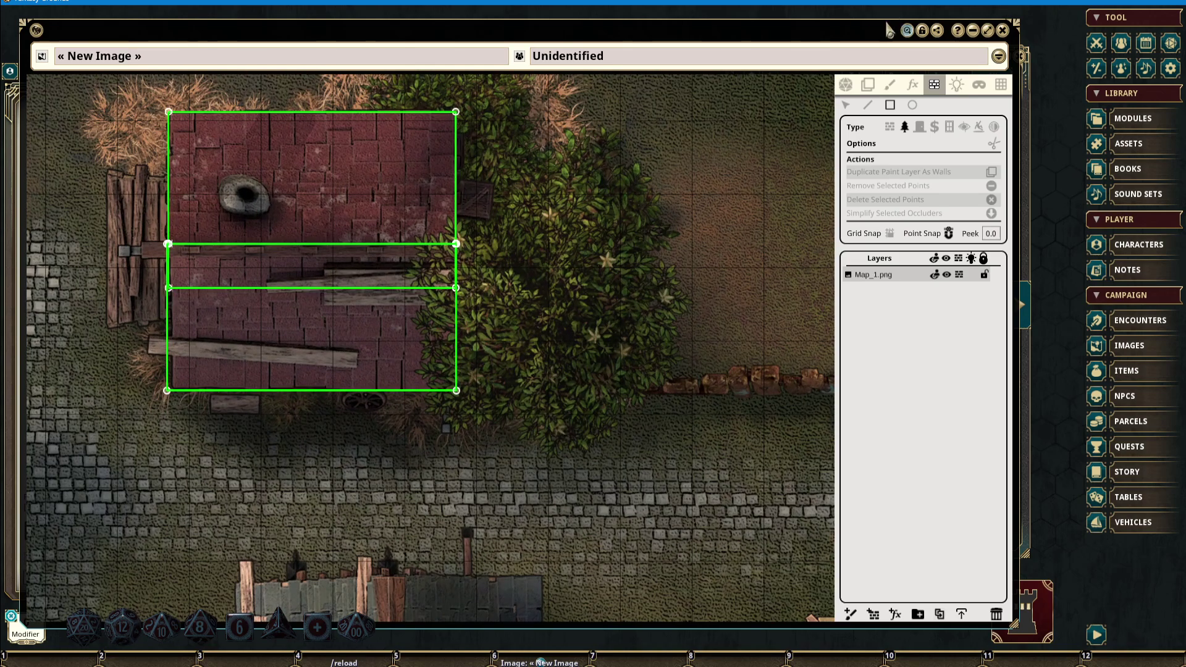
left_click(845, 105)
scroll(136, 242, "up", 1)
scroll(136, 244, "up", 4)
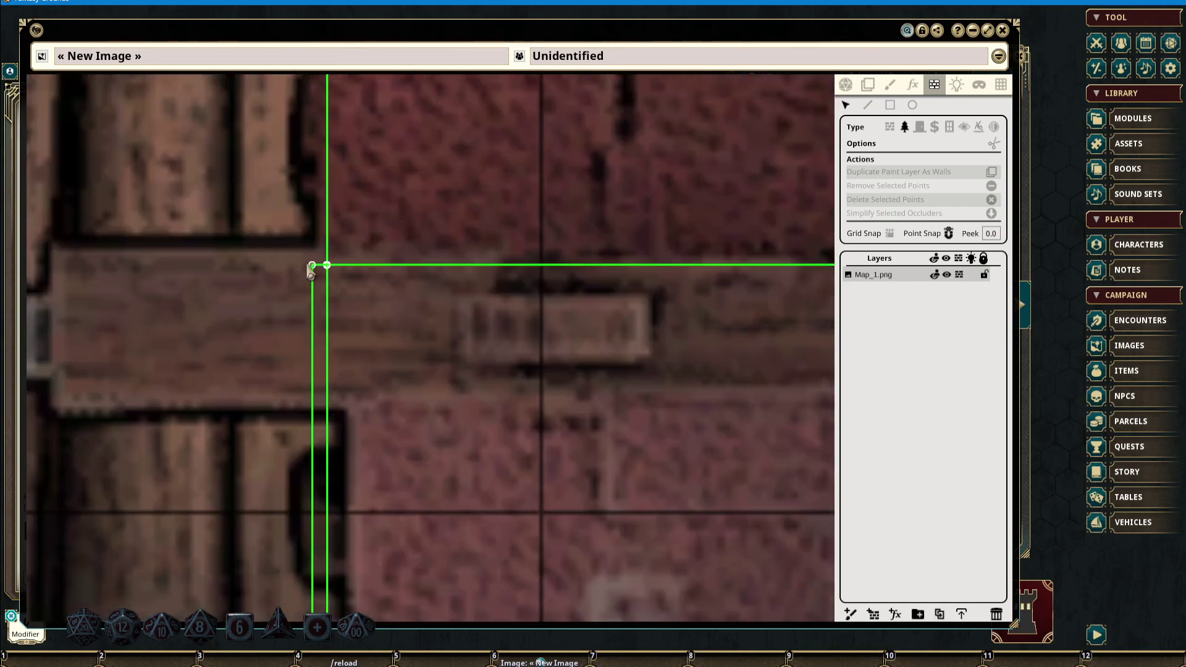
left_click_drag(312, 266, 326, 265)
left_click(263, 292)
Move the upper rectangle's lower-left corner point onto the lower rectangle's left edge
left_click_drag(327, 475, 357, 261)
scroll(357, 260, "up", 1)
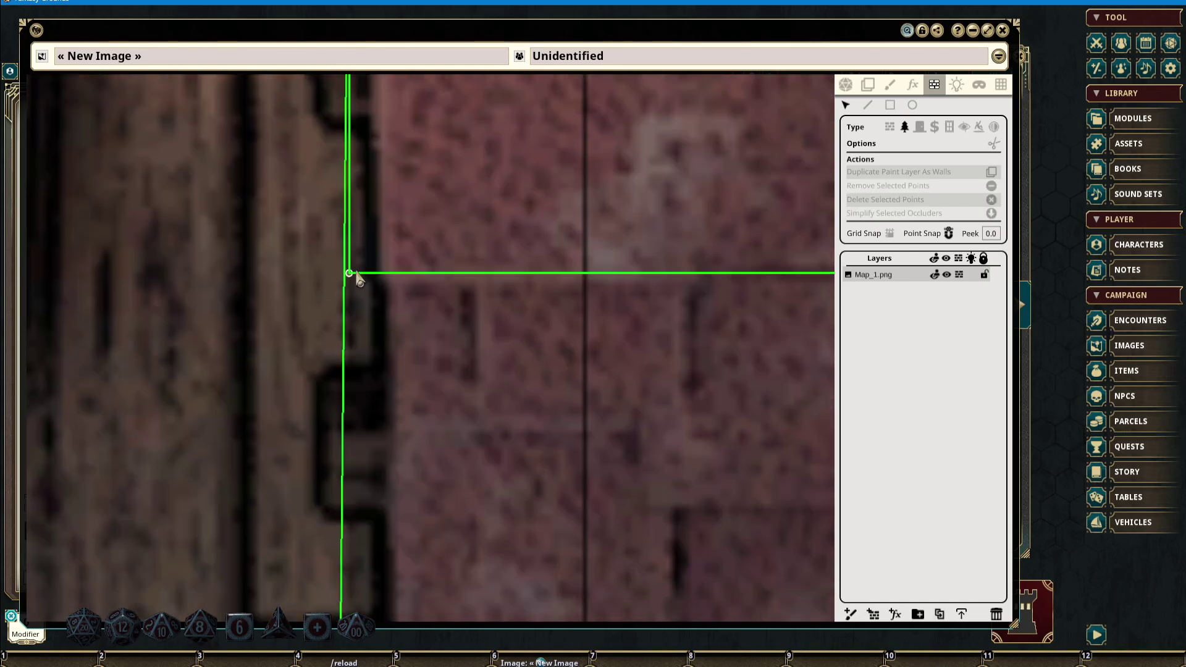
left_click_drag(349, 272, 344, 275)
left_click(317, 270)
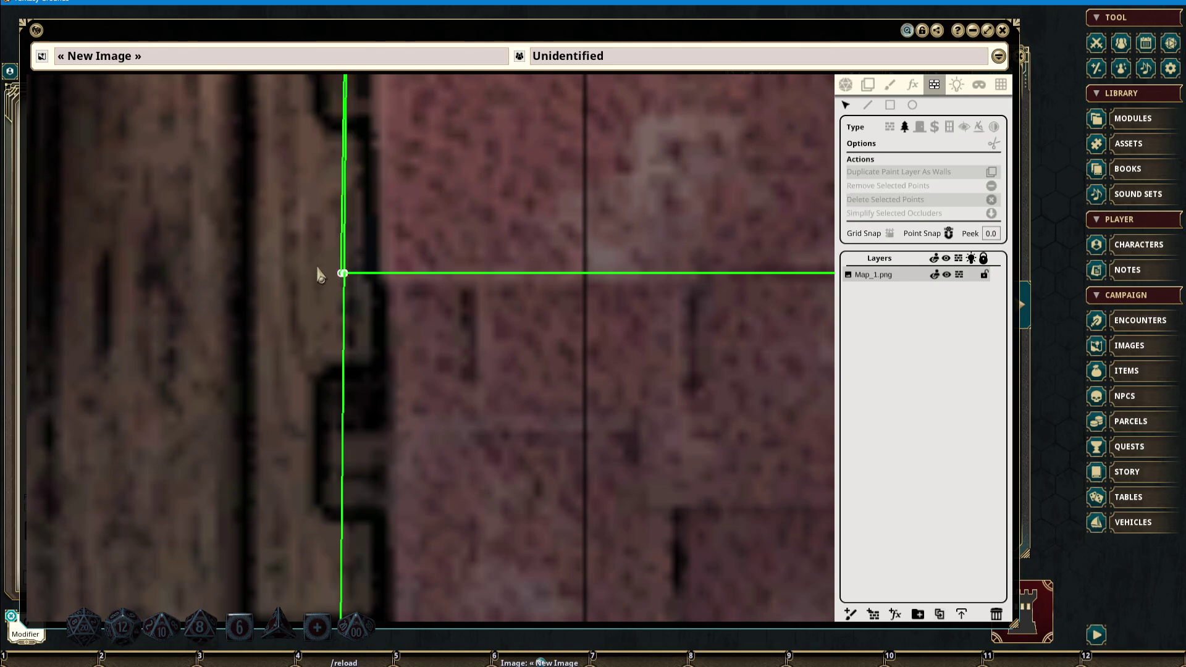
scroll(323, 281, "up", 10)
left_click_drag(430, 186, 446, 185)
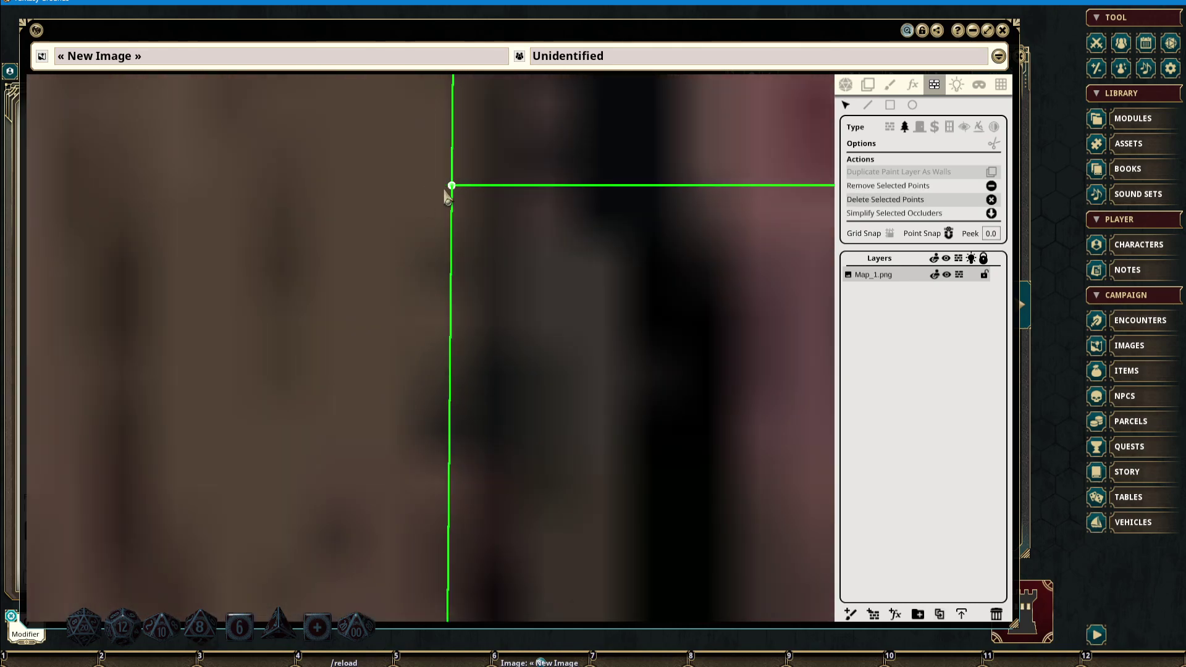
scroll(315, 204, "up", 8)
scroll(274, 358, "down", 8)
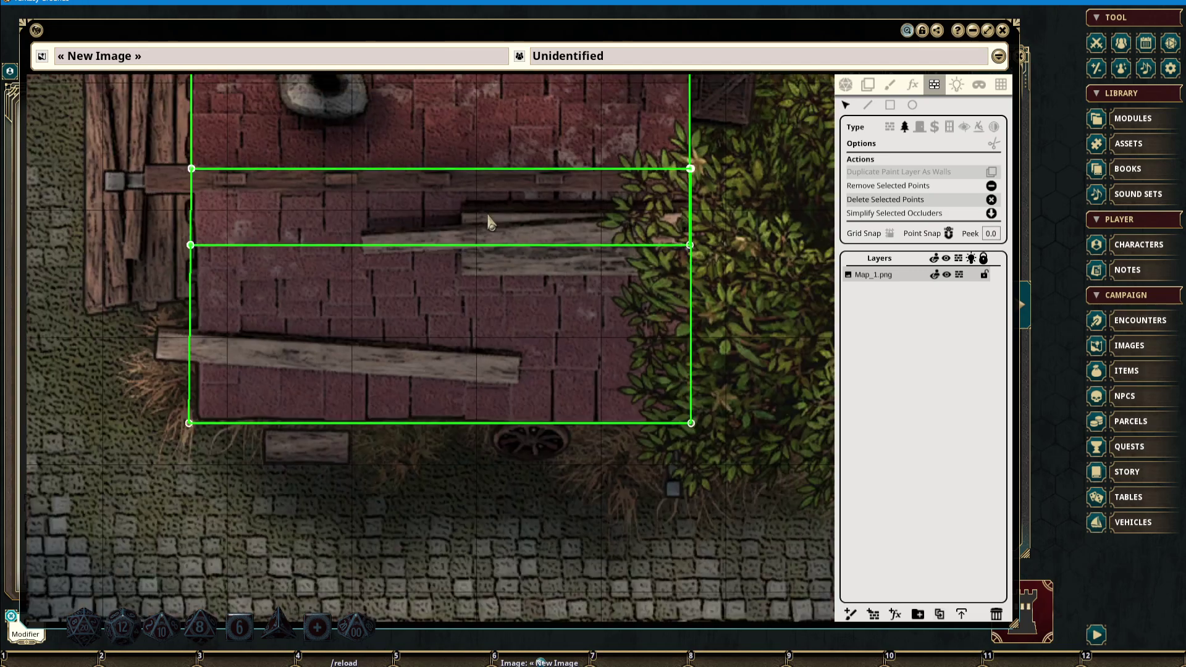
Move the lower rectangle's upper-right corner point onto the upper rectangle's right edge at the ridge
scroll(434, 250, "up", 10)
scroll(431, 246, "up", 5)
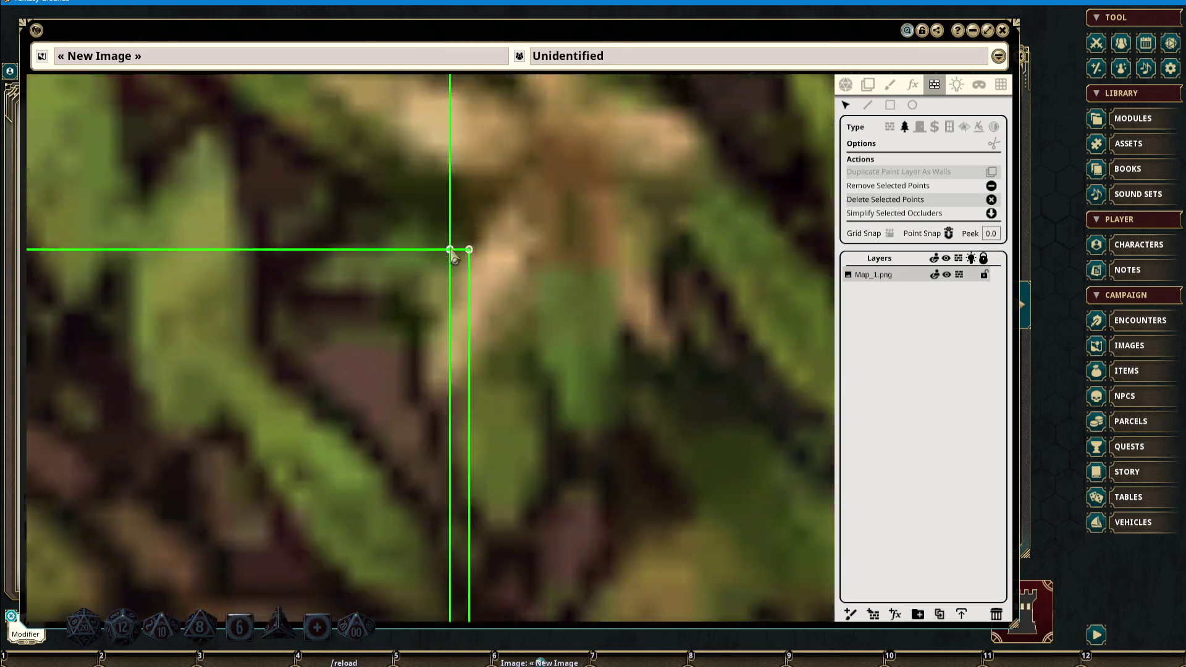
left_click_drag(469, 250, 452, 250)
scroll(536, 290, "down", 4)
Move the upper rectangle's lower-right corner point onto the lower rectangle's right edge
scroll(561, 336, "up", 5)
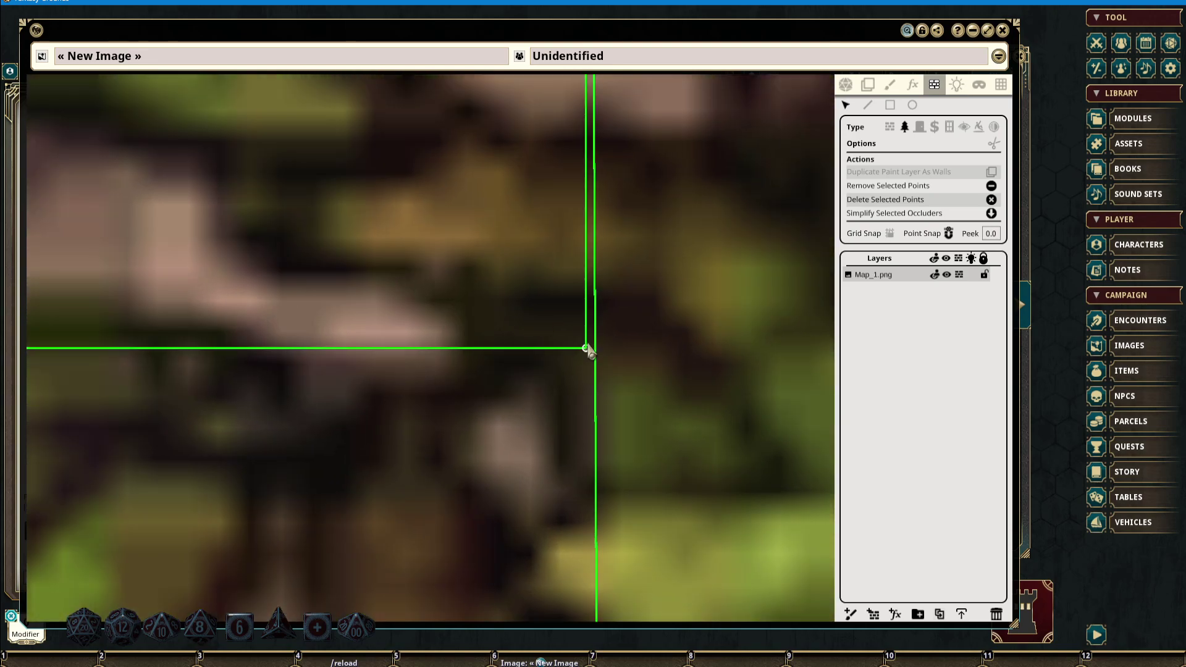
left_click(599, 343)
key("ctrl+z")
left_click(623, 341)
left_click_drag(621, 350, 592, 348)
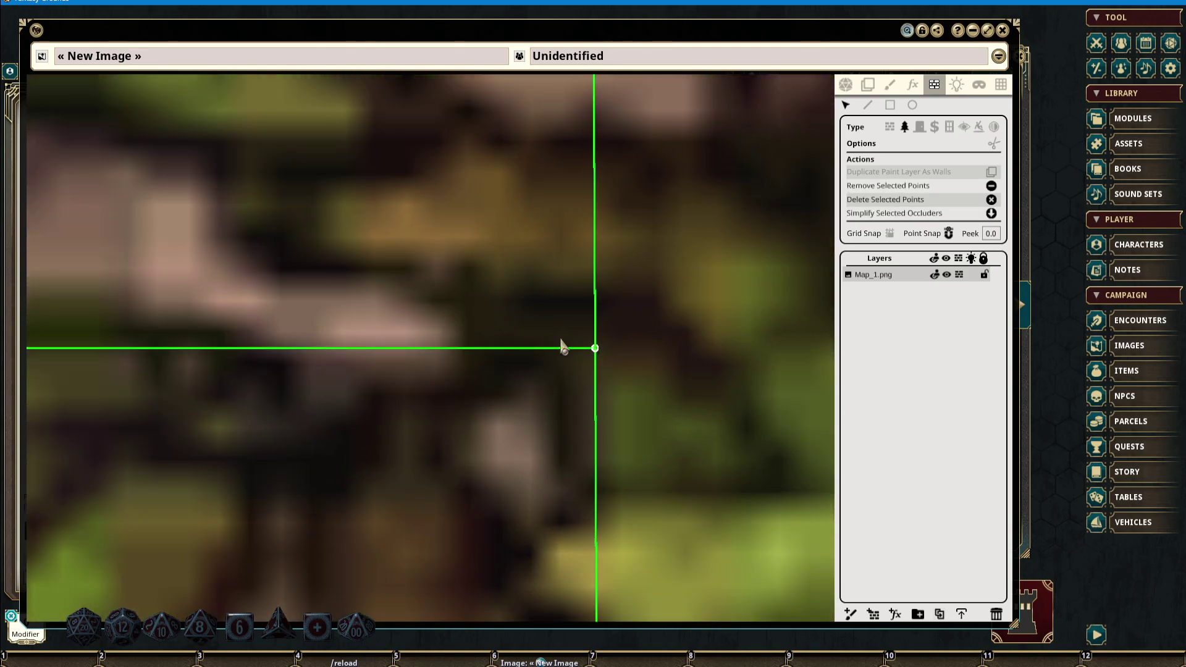
scroll(581, 309, "down", 5)
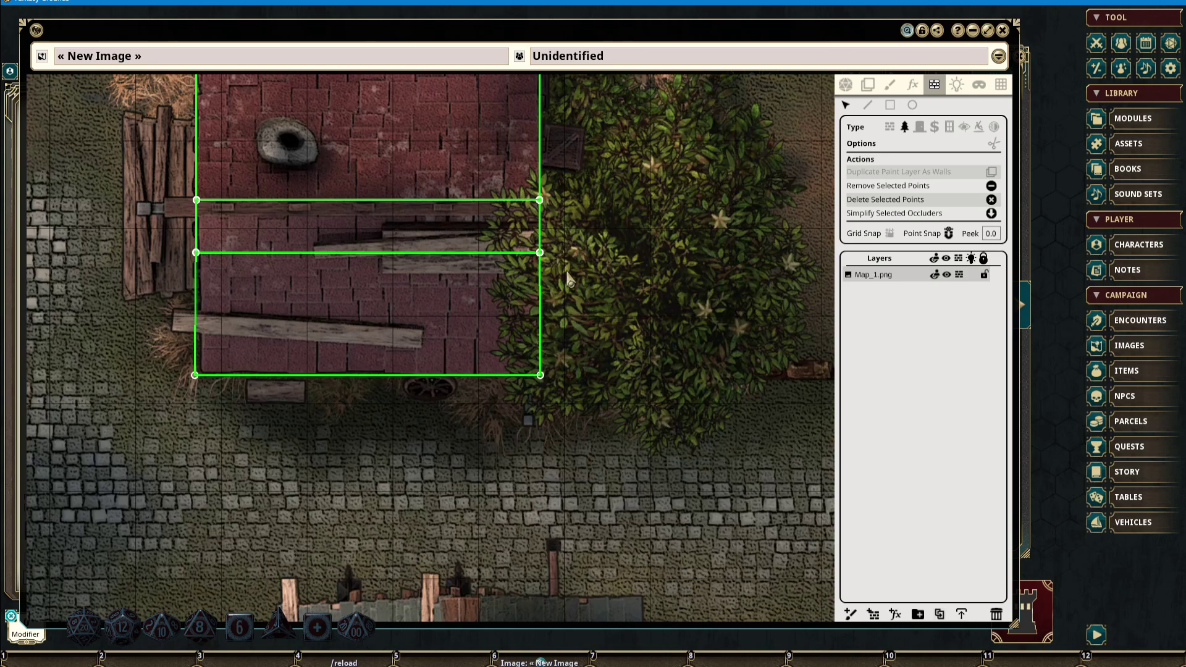
Pull the lower rectangle's bottom-left corner and the left point of the overlap inward to follow the roof's edge
left_click_drag(567, 272, 609, 235)
left_click_drag(302, 240, 331, 245)
scroll(227, 252, "up", 3)
scroll(225, 303, "up", 2)
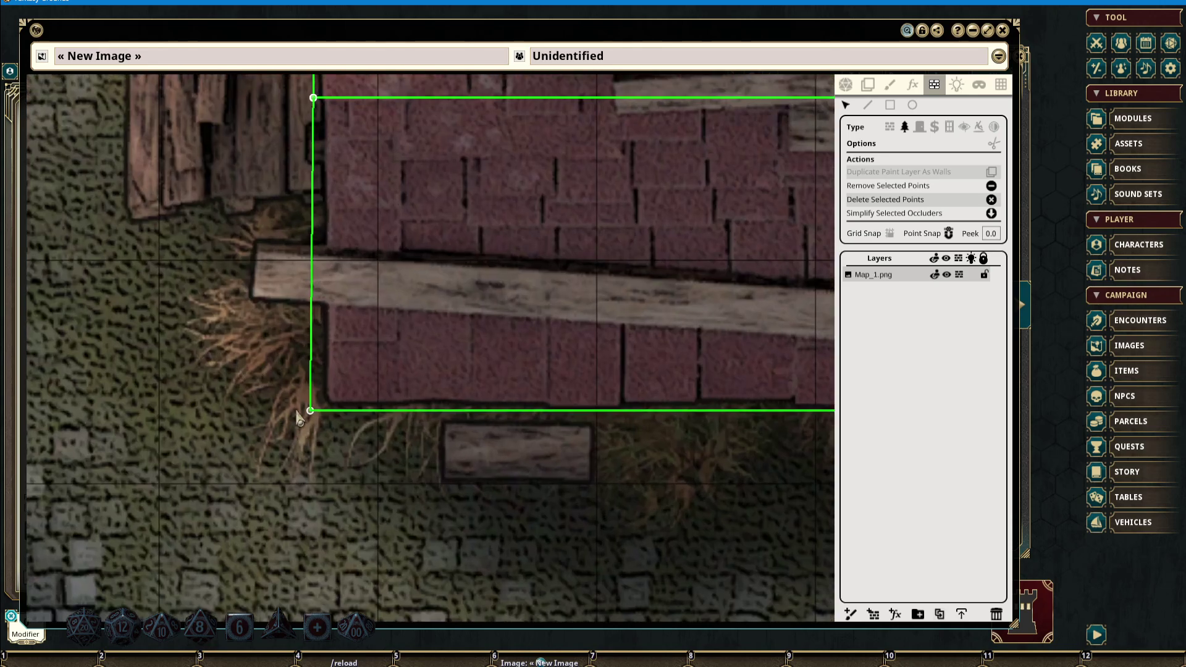
left_click_drag(311, 412, 327, 403)
left_click_drag(402, 301, 385, 507)
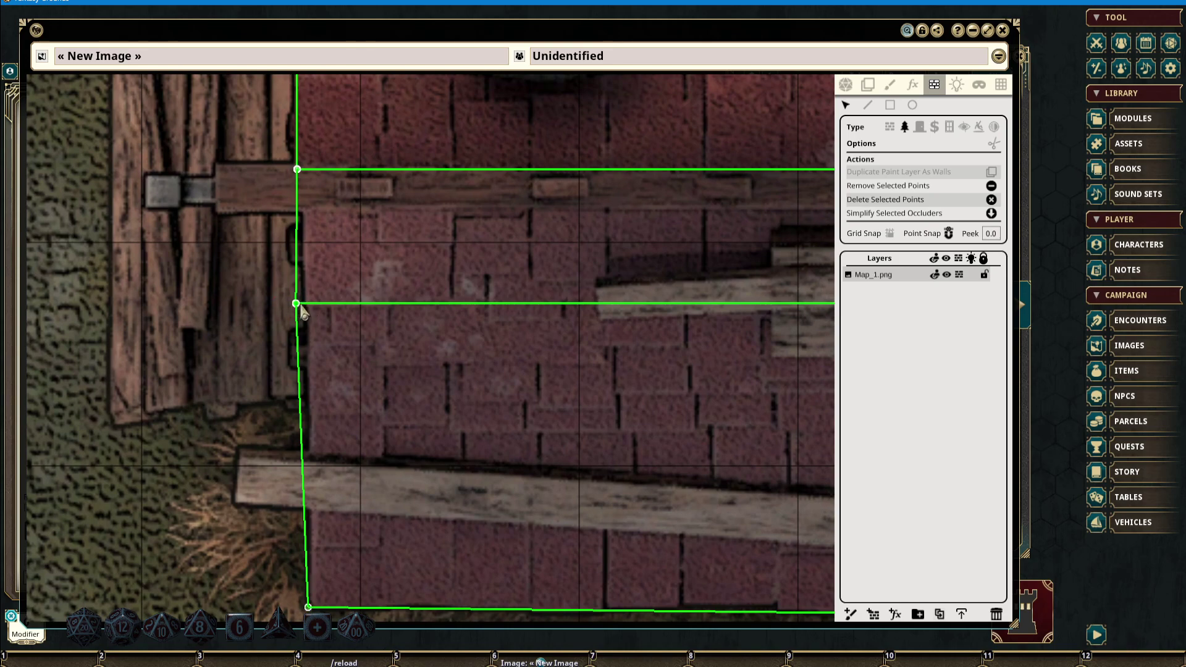
left_click_drag(299, 313, 307, 315)
scroll(185, 268, "down", 5)
Select the two ridge points of the lower rectangle together and move them up to widen the overlap along the ridge
left_click_drag(514, 319, 499, 326)
scroll(274, 256, "up", 2)
left_click_drag(159, 202, 764, 277)
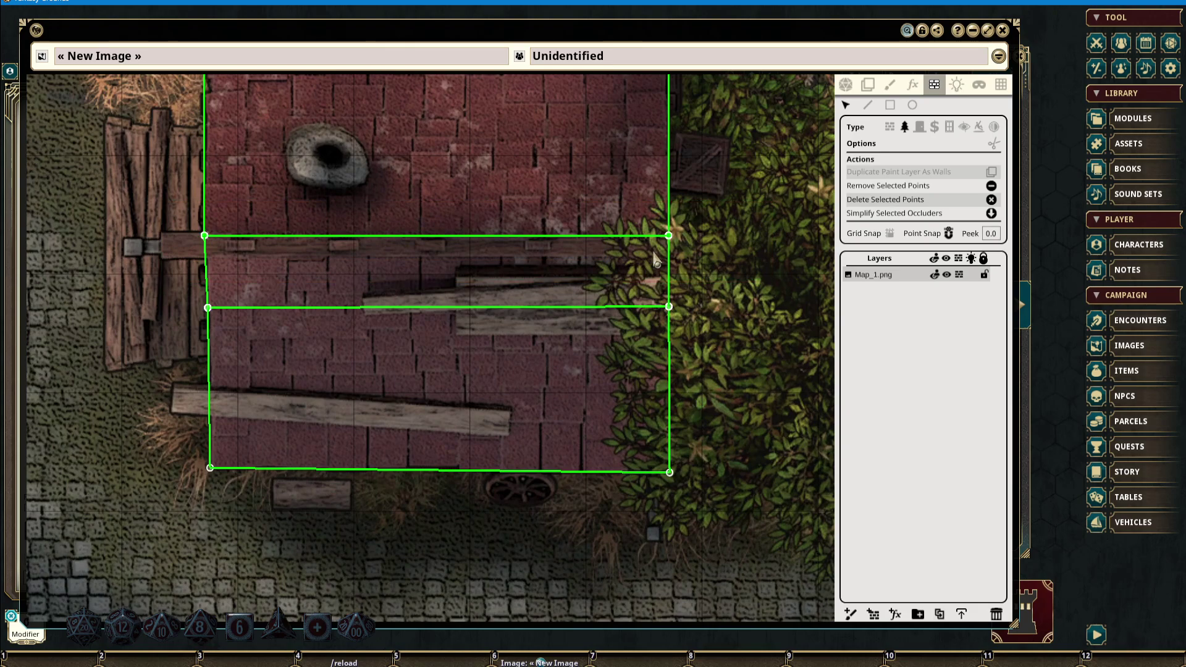
left_click_drag(670, 243, 673, 211)
scroll(543, 229, "down", 5)
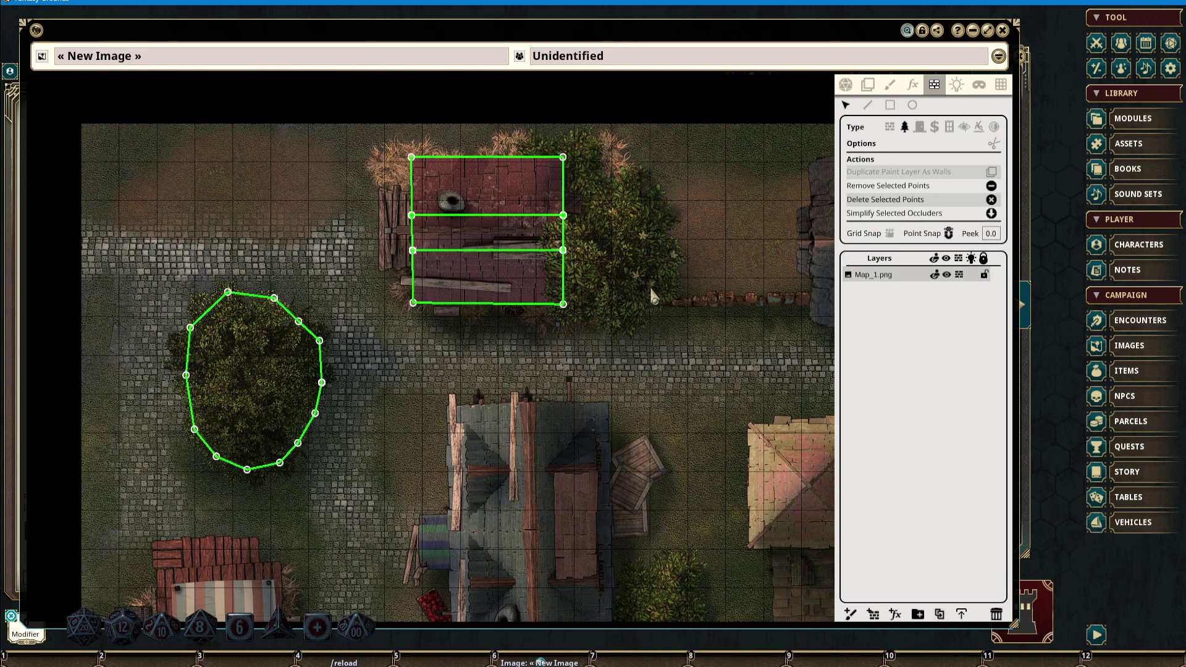
left_click_drag(645, 302, 640, 273)
Place the player character's token from the combat tracker on the open ground west of the red-roofed building, then close the tracker
left_click(1096, 43)
left_click(845, 85)
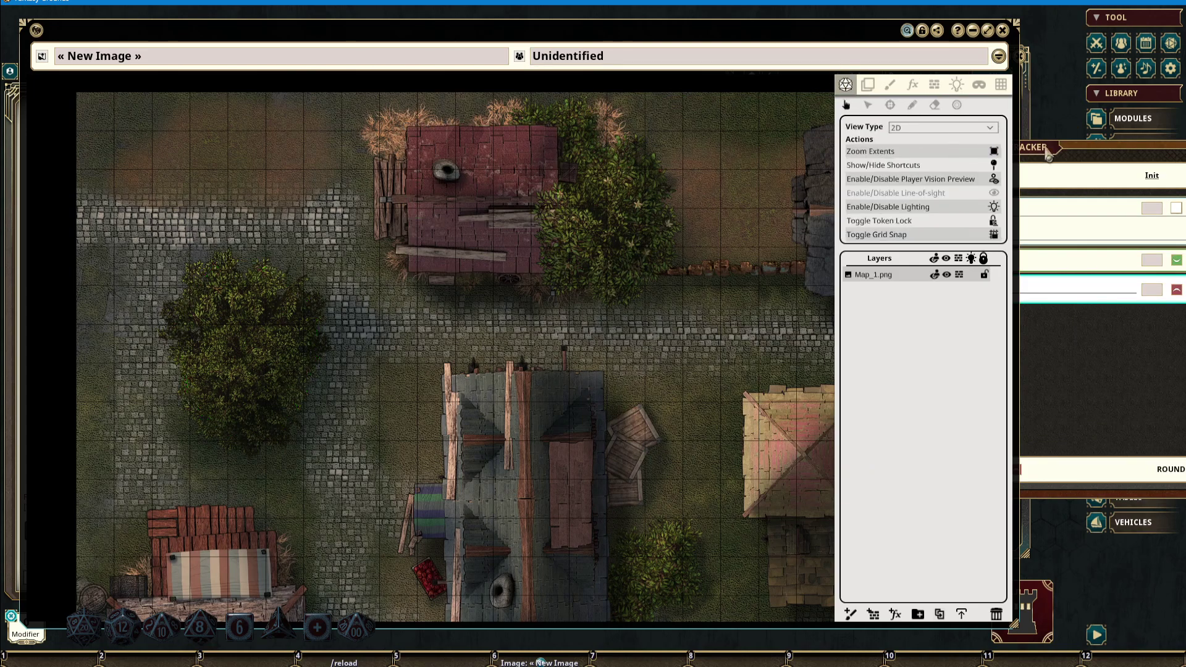
left_click_drag(1025, 152, 1049, 143)
left_click_drag(835, 199, 283, 154)
left_click_drag(1128, 148, 858, 148)
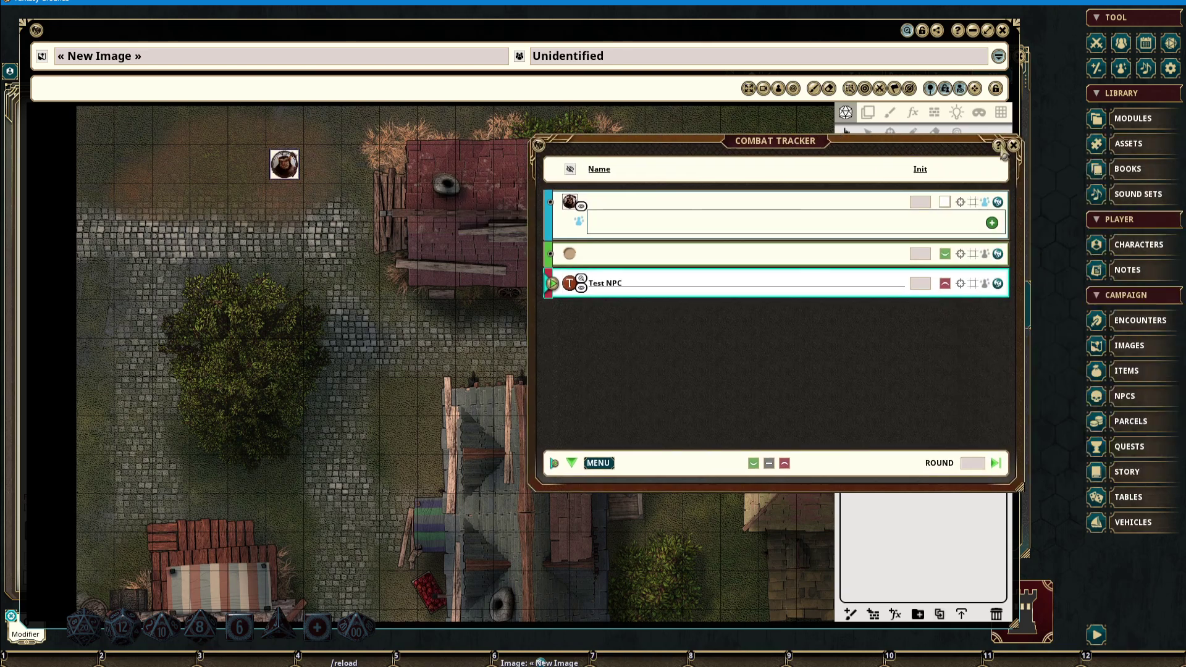
left_click(1011, 149)
Enable line of sight on the image and move the character token onto the street south of the red-roofed building
left_click(994, 220)
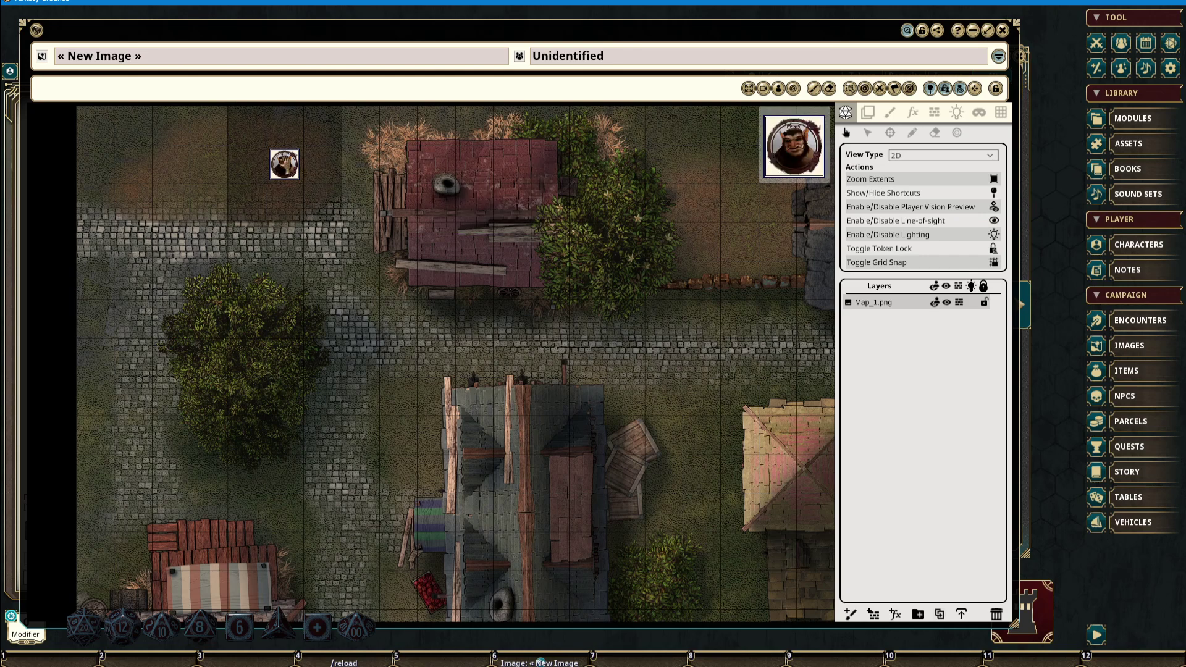
left_click(284, 164)
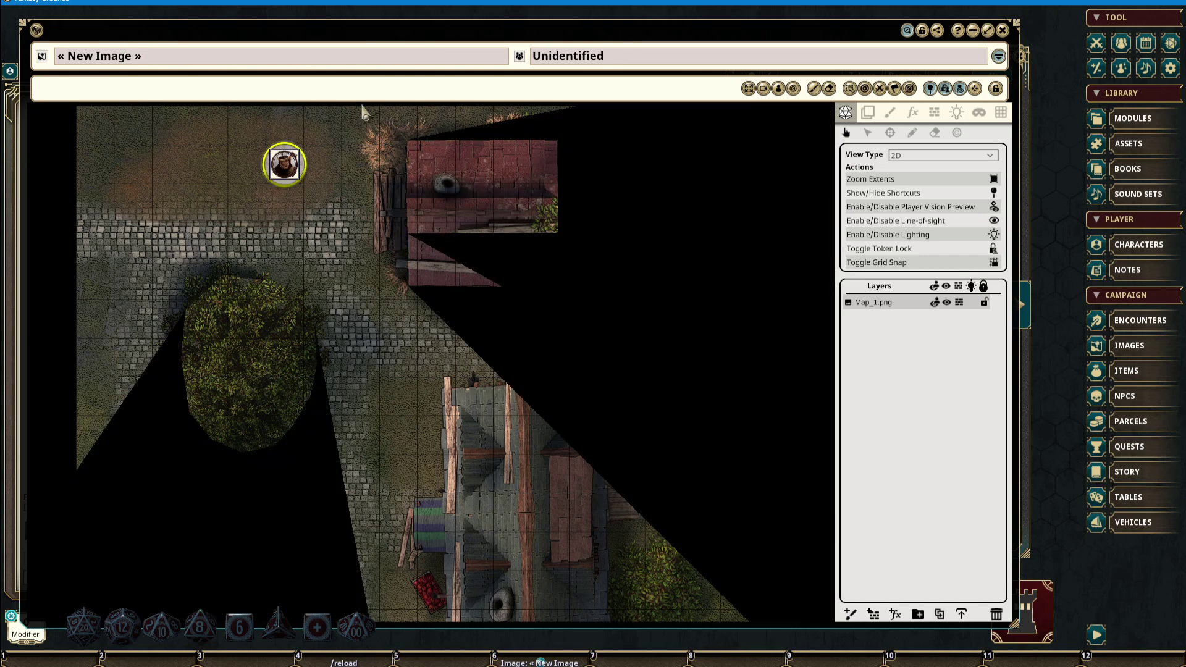
mouse_move(284, 164)
left_mouse_down()
mouse_move(378, 124)
mouse_move(336, 276)
mouse_move(397, 337)
mouse_move(455, 338)
left_mouse_up()
left_click_drag(576, 302, 619, 245)
left_click_drag(499, 281, 593, 281)
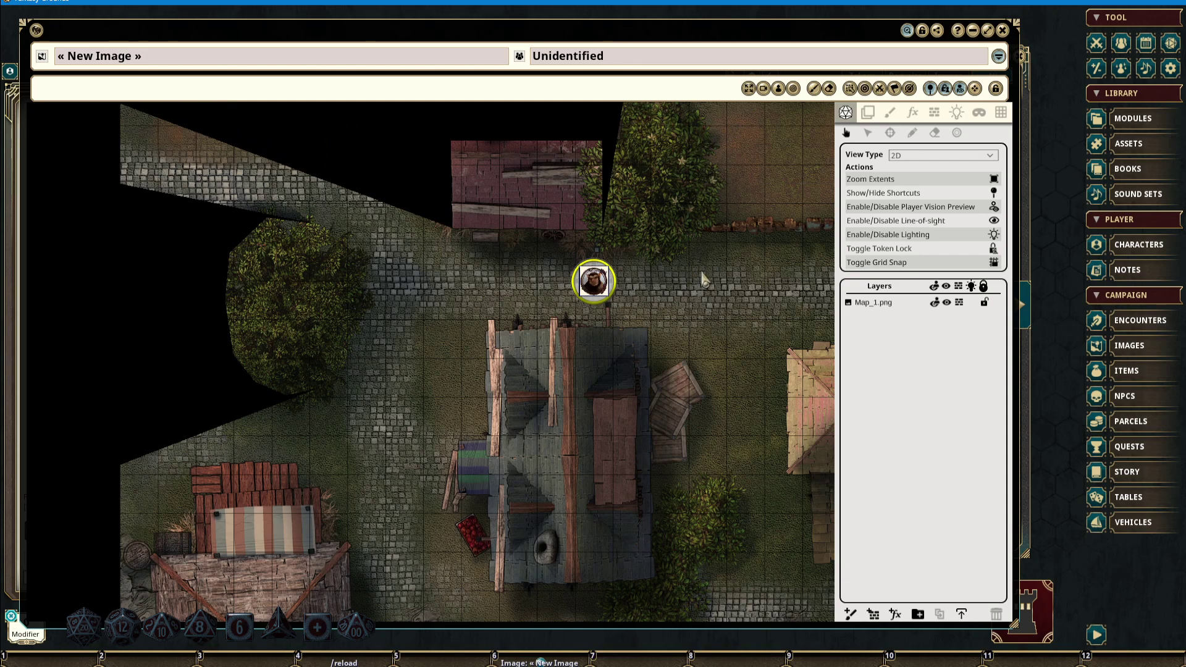
Move the token west along the street and examine how the two roof occluders affect its view
left_click_drag(702, 273, 671, 341)
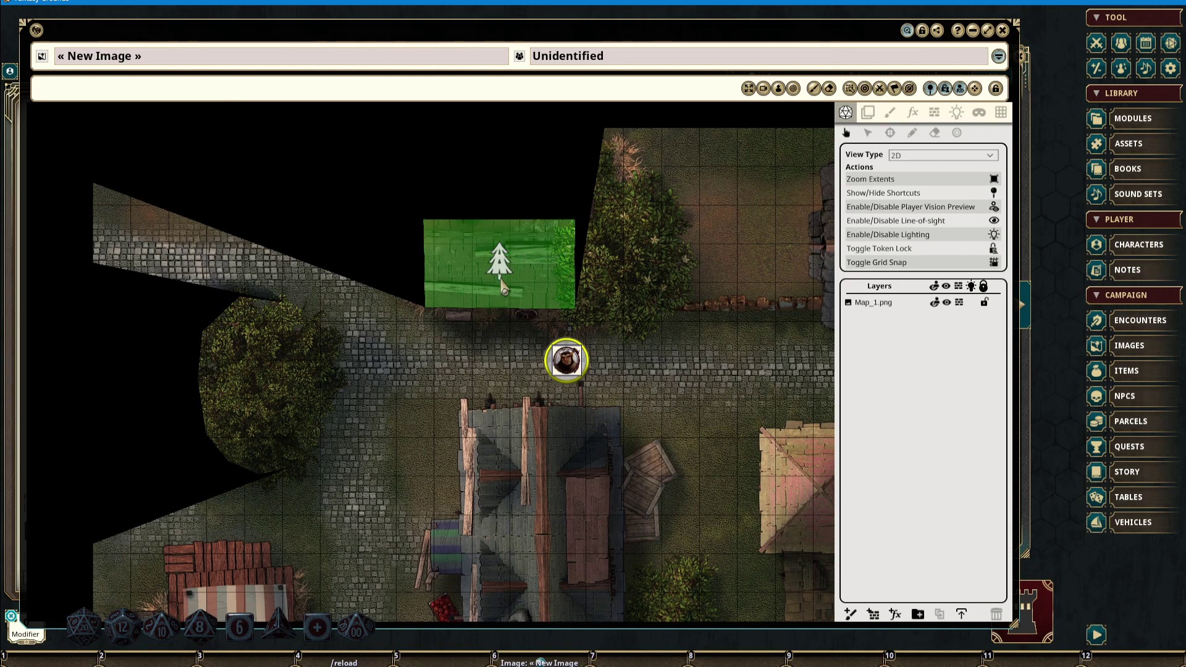
scroll(695, 287, "up", 2)
left_click_drag(552, 378, 365, 374)
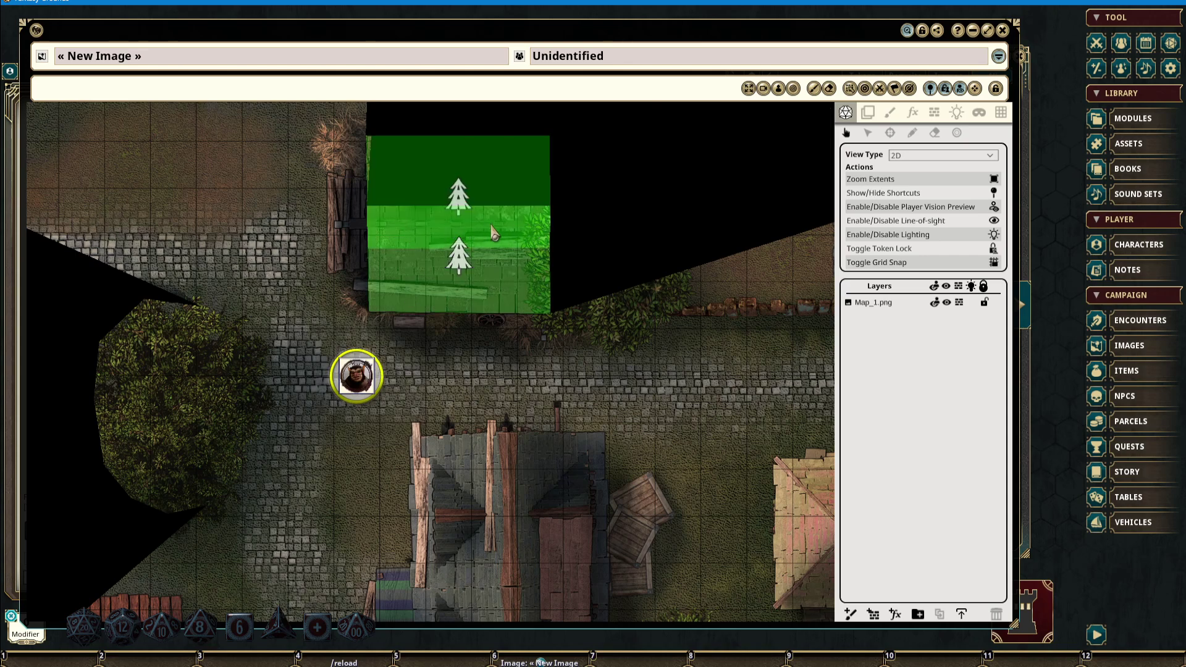
left_click_drag(604, 376, 575, 362)
scroll(589, 266, "up", 1)
left_click_drag(481, 370, 485, 379)
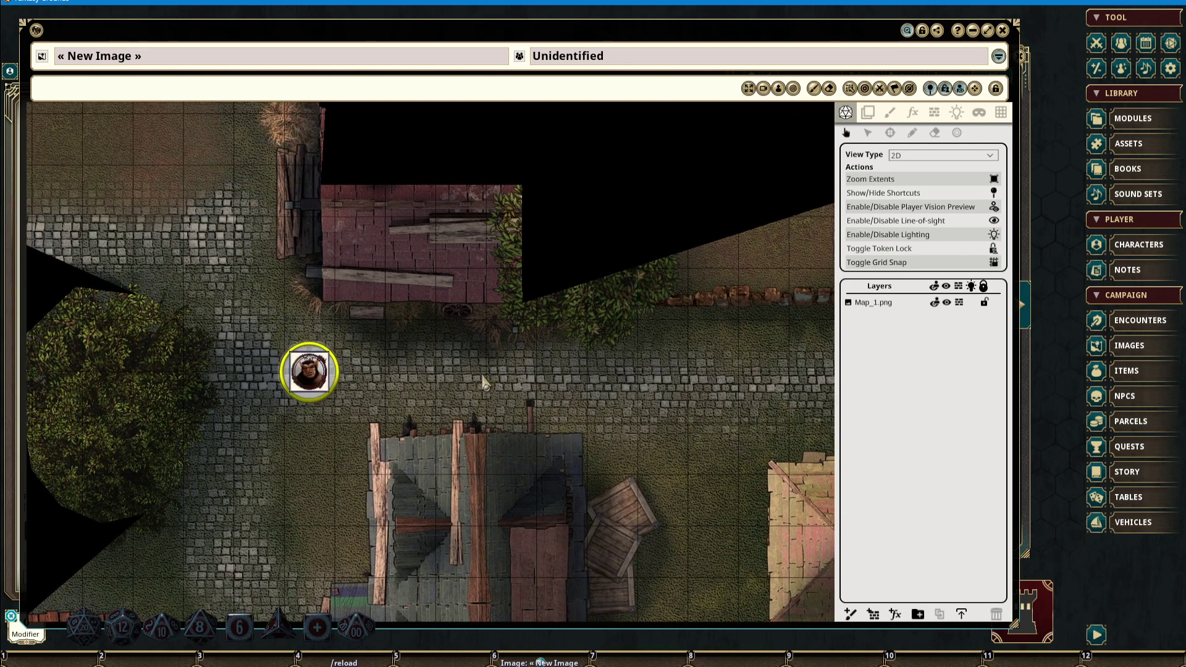
Move the token to the open ground northwest of the red-roofed building to check its view of the roof and the tree
left_click_drag(310, 372, 309, 399)
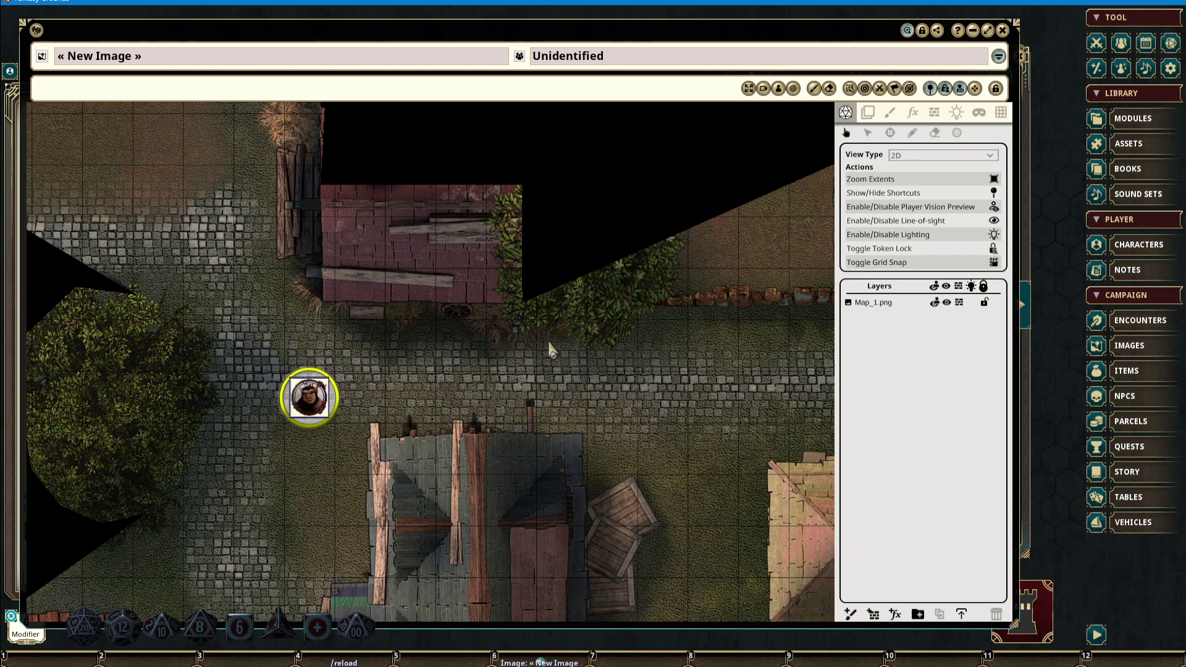
left_click_drag(546, 356, 515, 419)
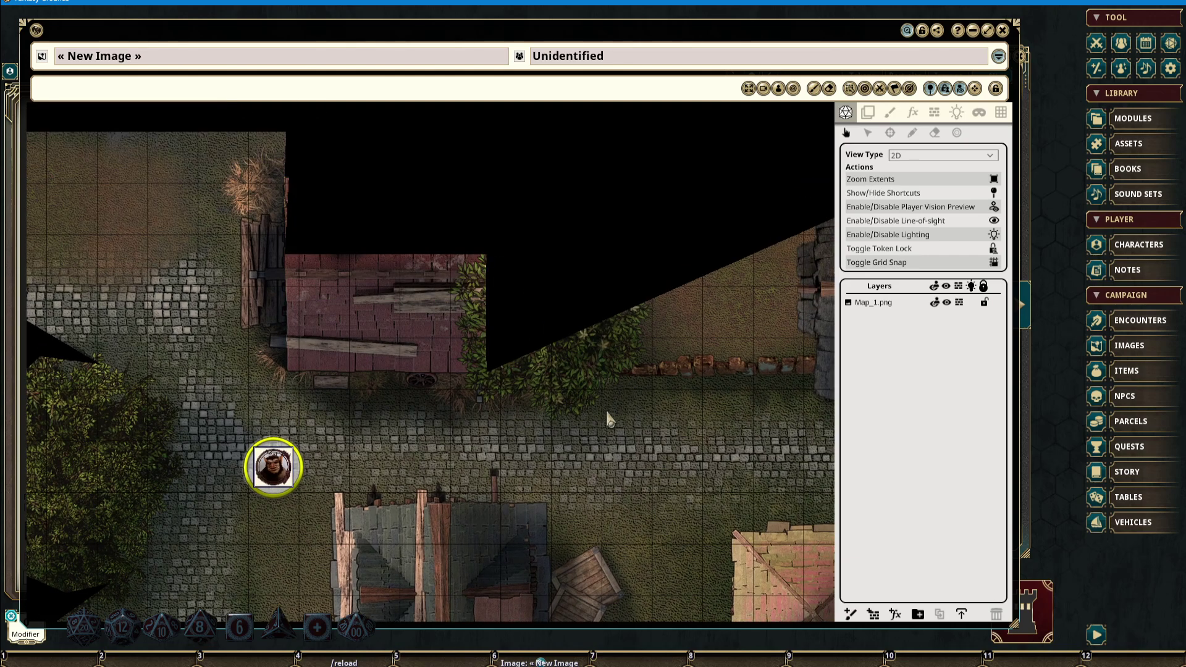
left_click_drag(607, 412, 635, 376)
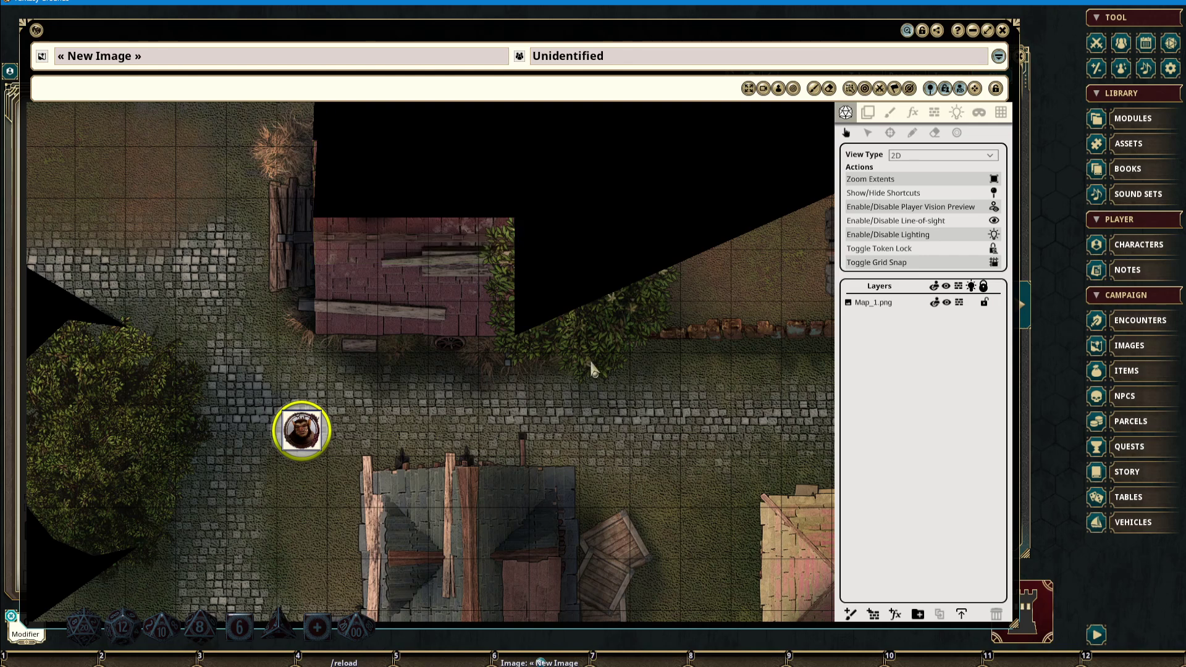
left_click_drag(593, 368, 611, 340)
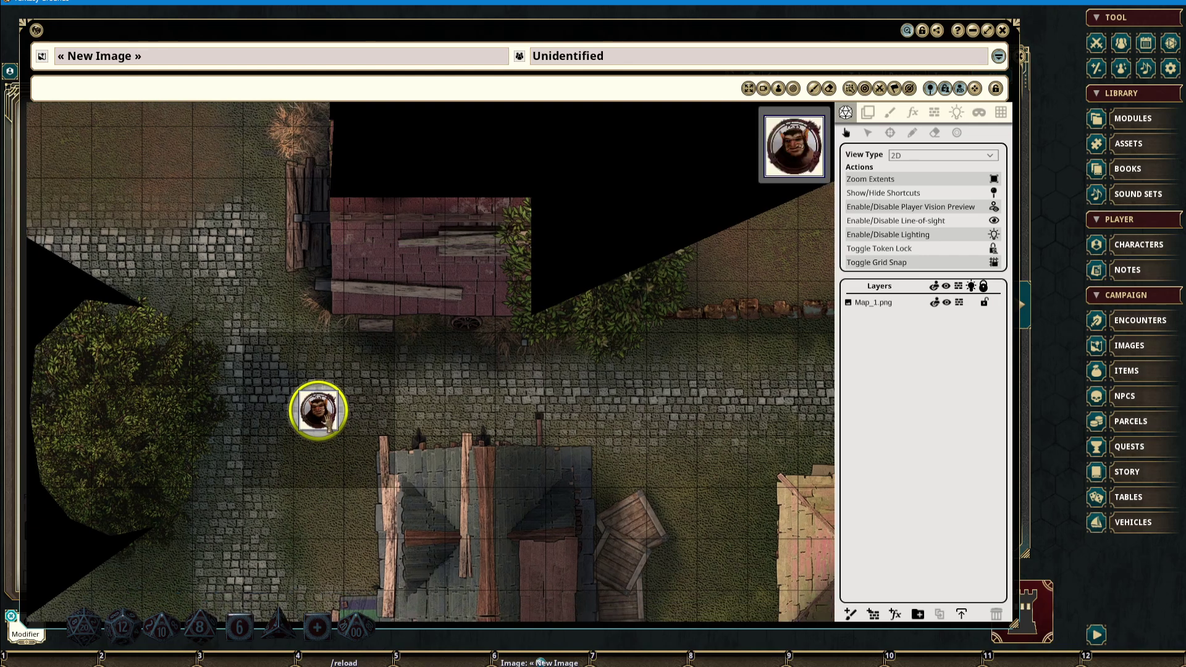
left_click_drag(318, 409, 216, 151)
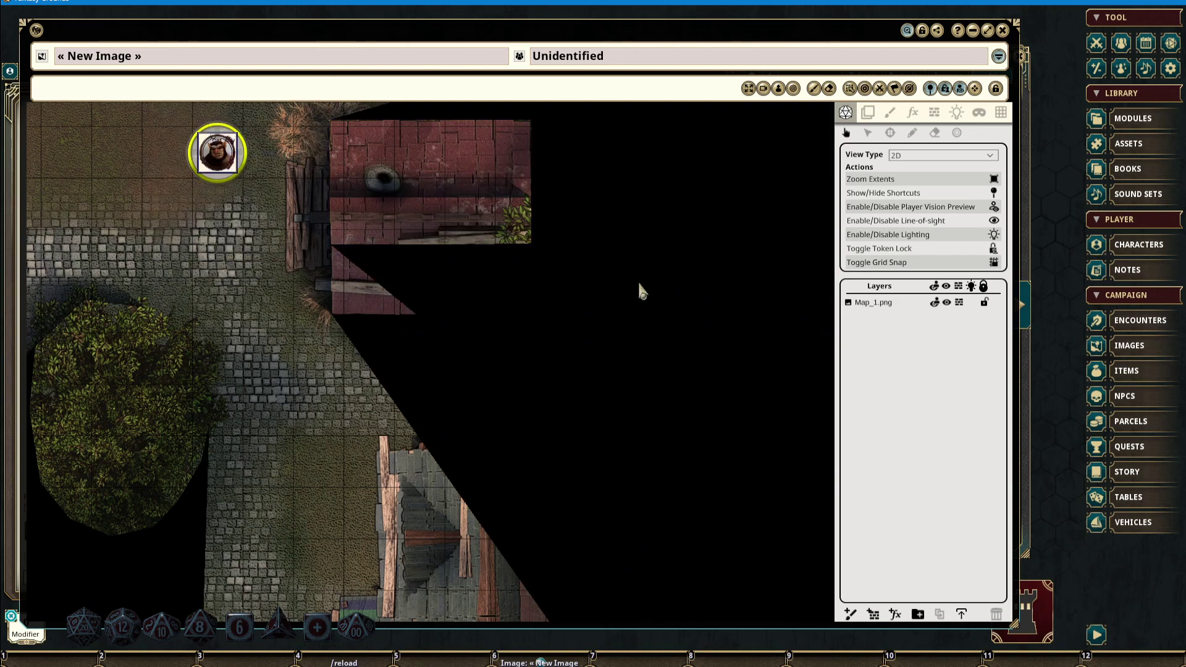
scroll(637, 280, "down", 2)
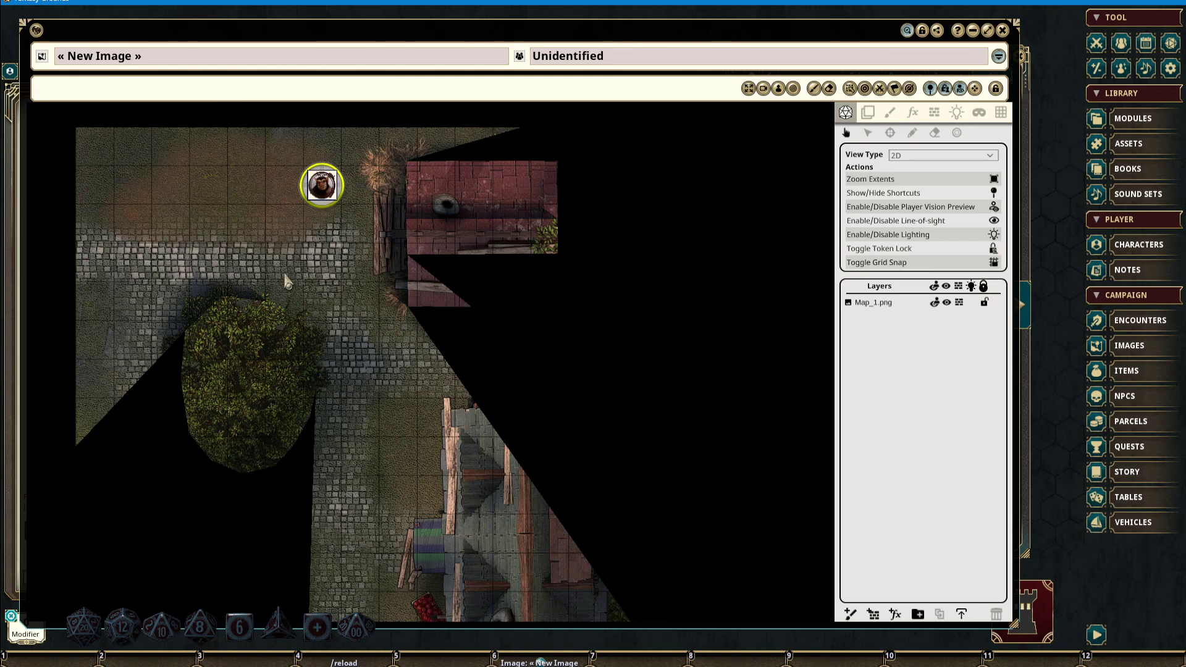
left_click_drag(340, 267, 342, 308)
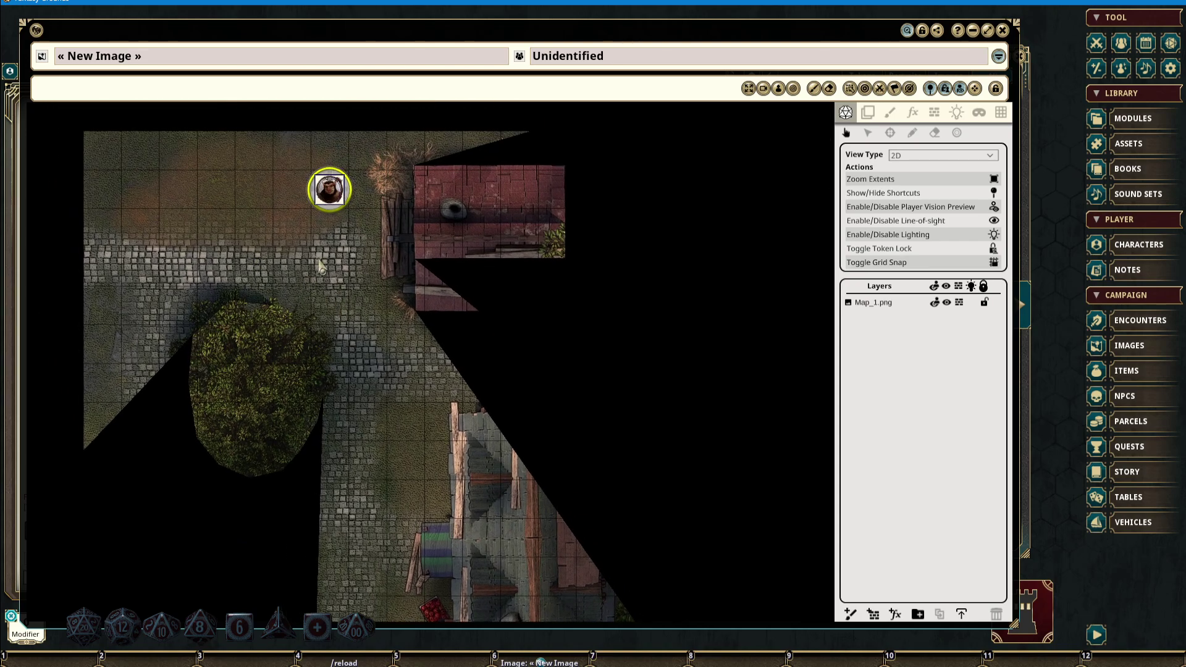
Deselect the token and display the map's line-of-sight occluders for editing around the tree and the red roof
left_click(331, 199)
left_click_drag(685, 342, 583, 255)
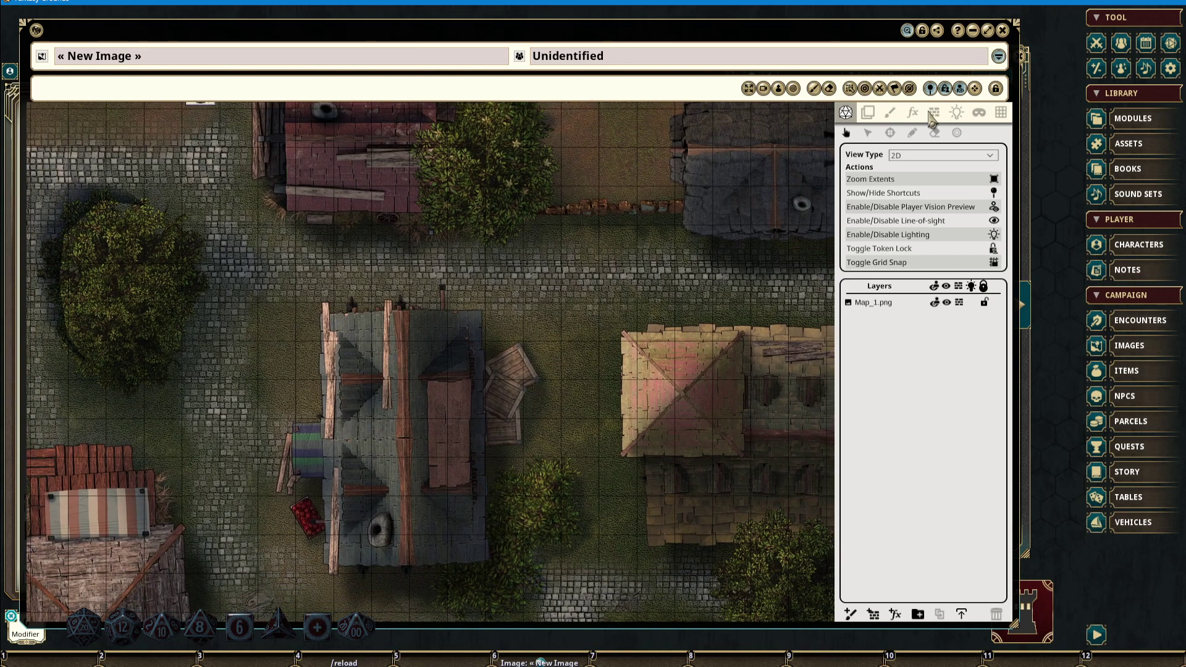
left_click(932, 113)
left_click_drag(484, 295, 556, 307)
left_click_drag(411, 293, 449, 324)
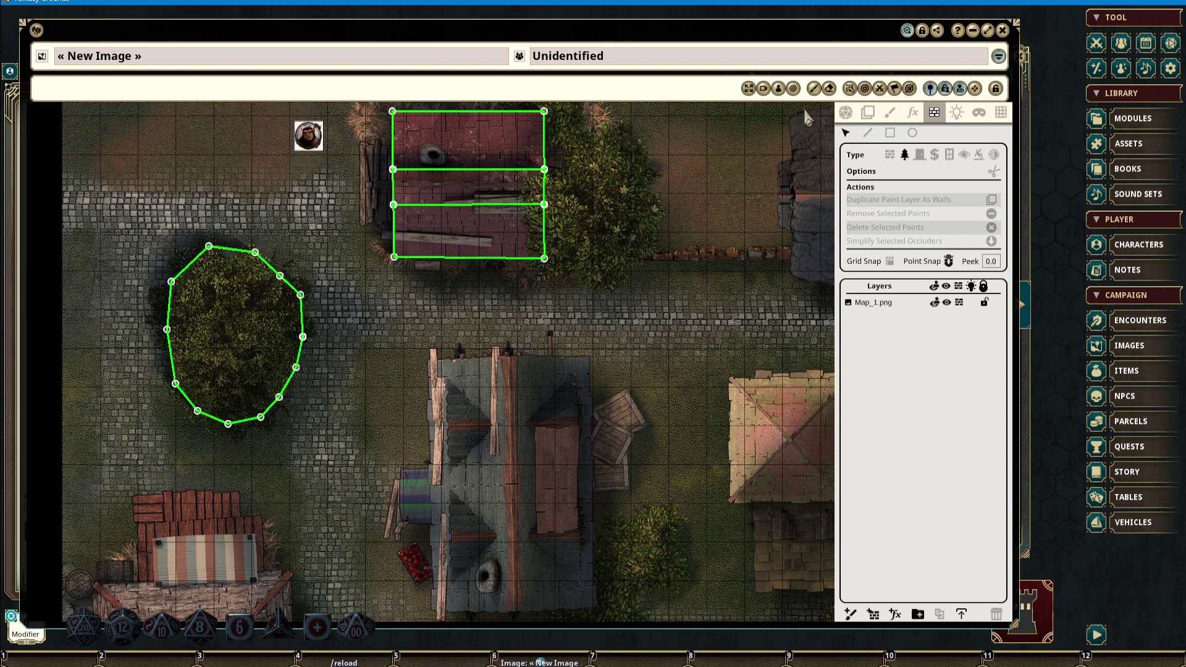
left_click_drag(728, 249, 701, 238)
left_click_drag(371, 255, 434, 272)
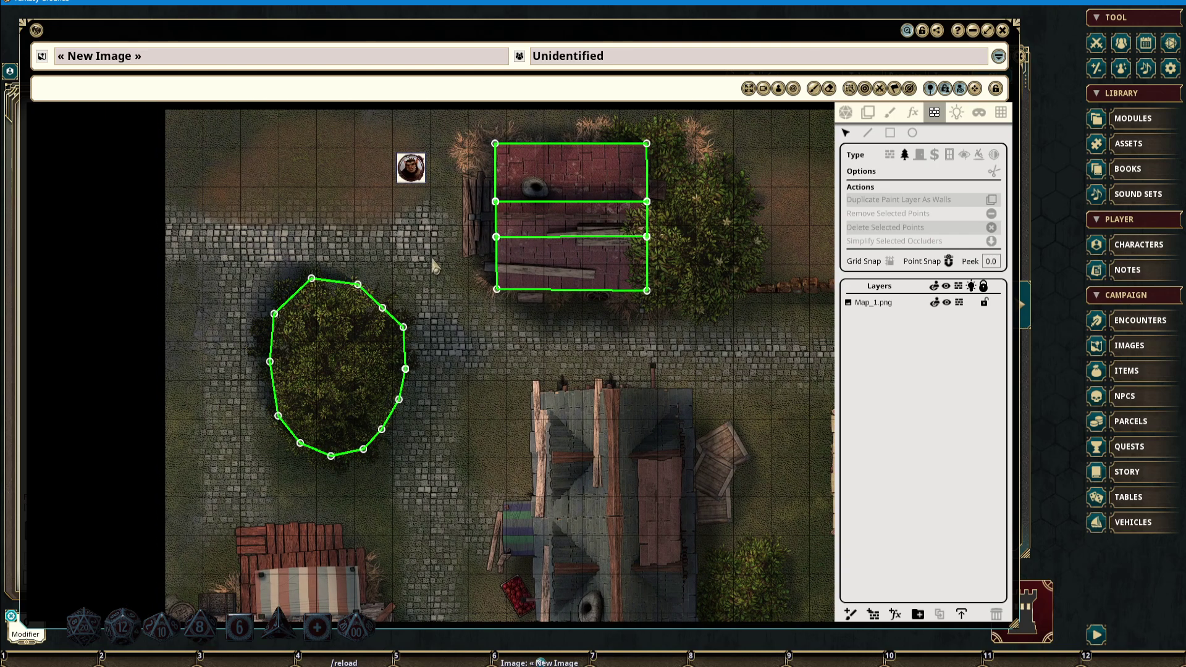
left_click_drag(491, 297, 532, 284)
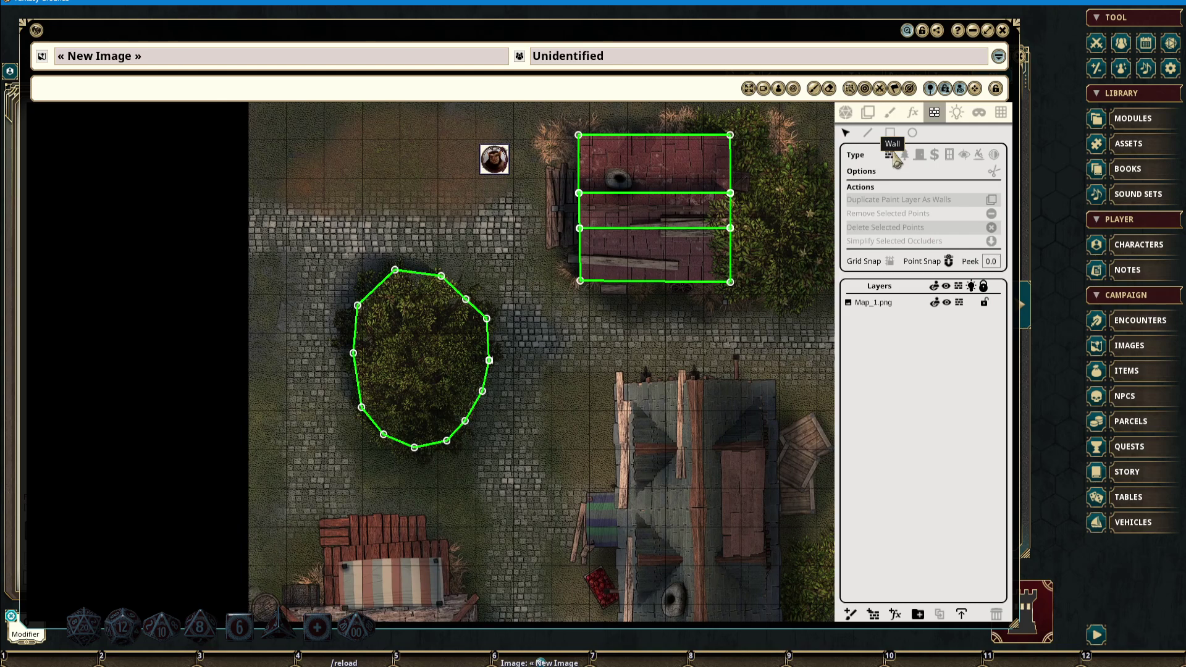
Draw a straight wall-type occluder along the northern edge of the cobbled street, just north of the tree
left_click(868, 133)
left_click(324, 217)
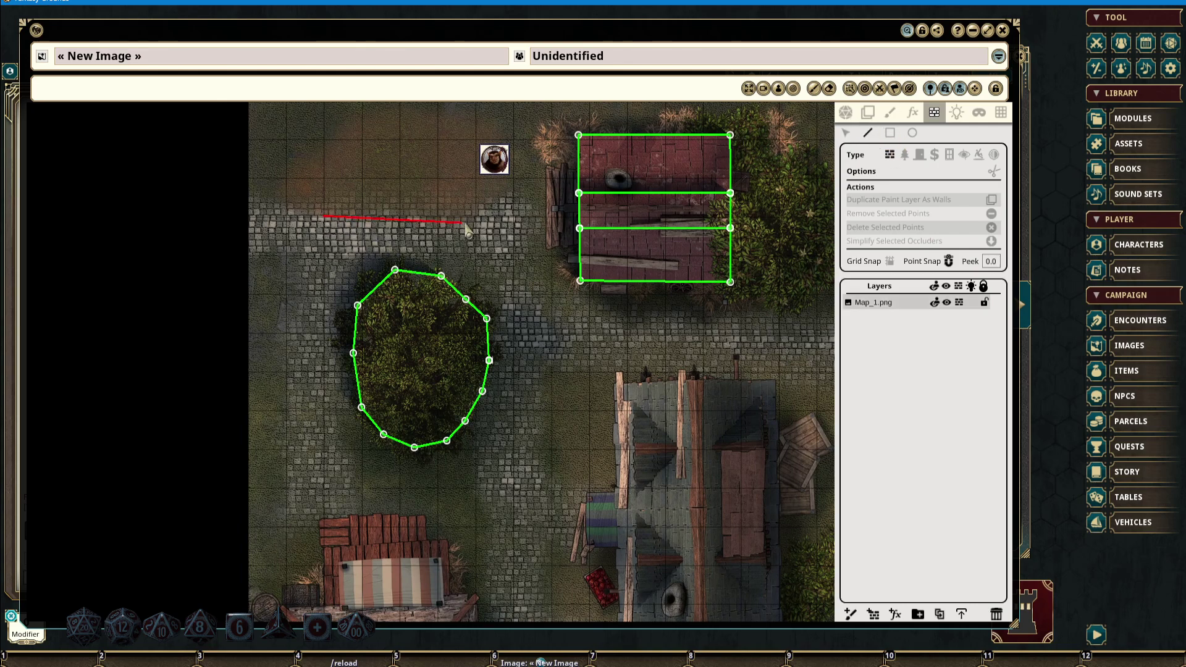
left_click(512, 217)
scroll(416, 216, "up", 2)
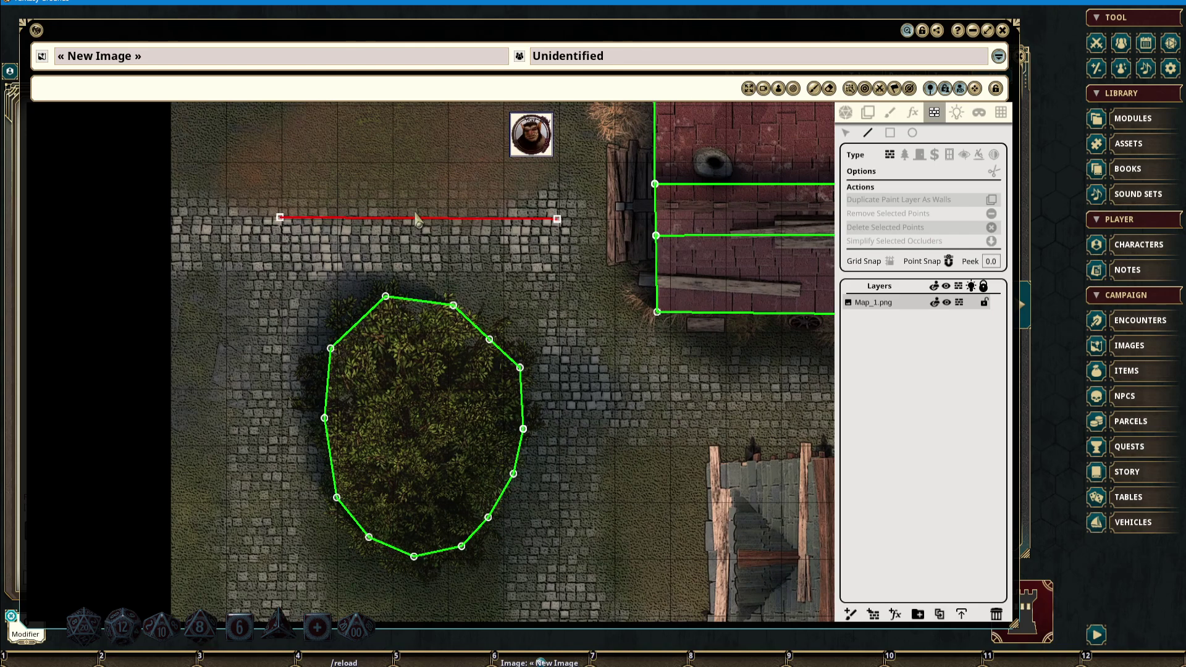
Select the character token and move it back and forth along the wall's north side to check what the wall hides
left_click(846, 111)
left_click(531, 135)
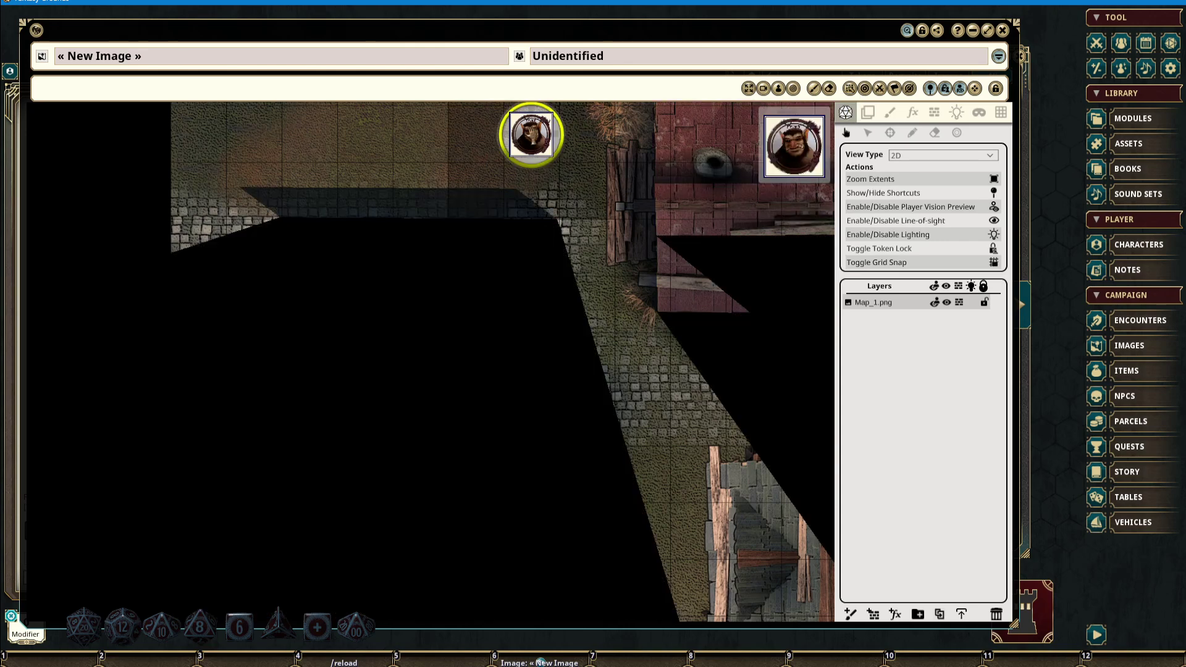
left_click_drag(531, 135, 364, 162)
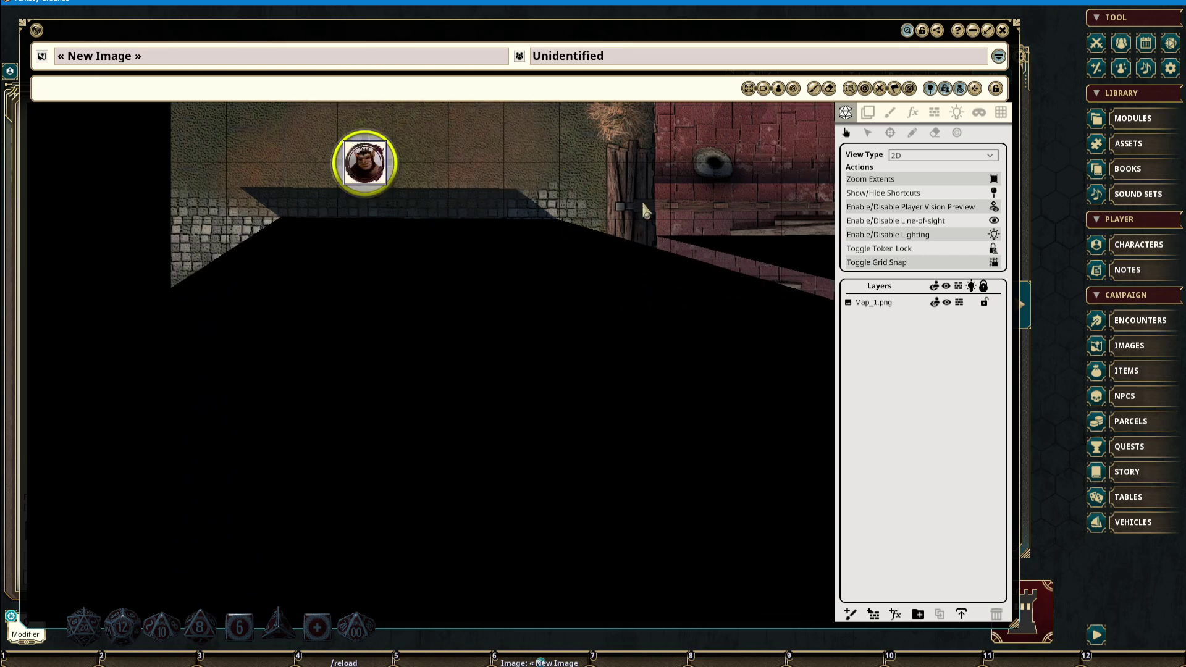
key("Right")
key("Right")
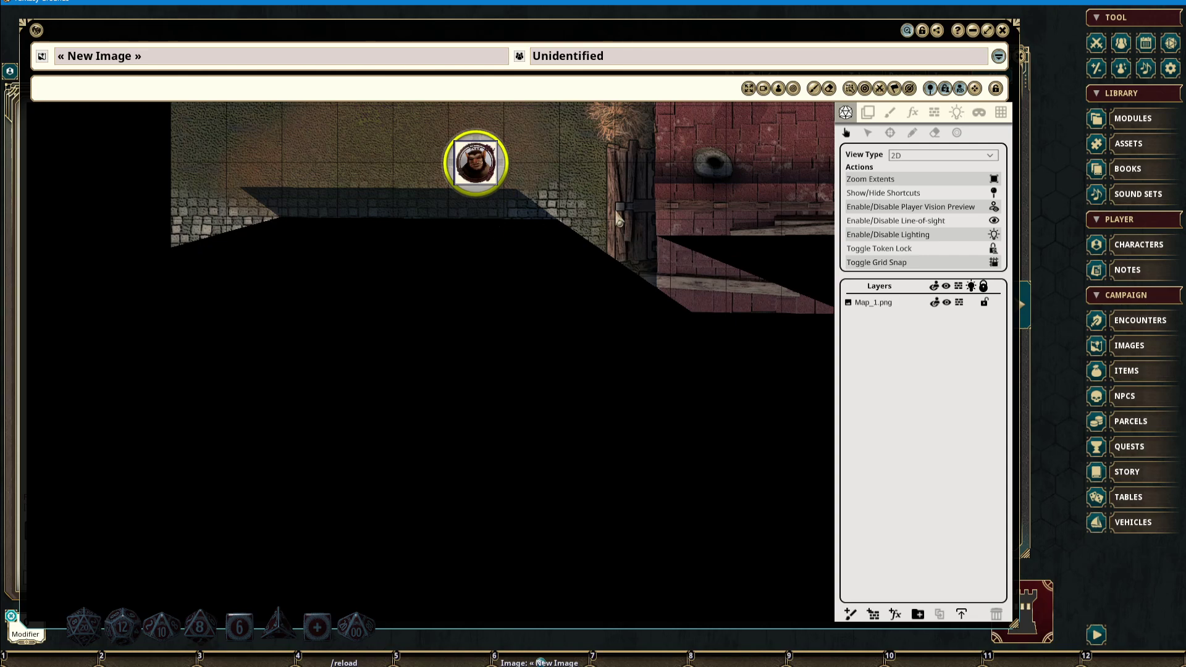
key("Left")
key("Left")
key("Left")
key("Left")
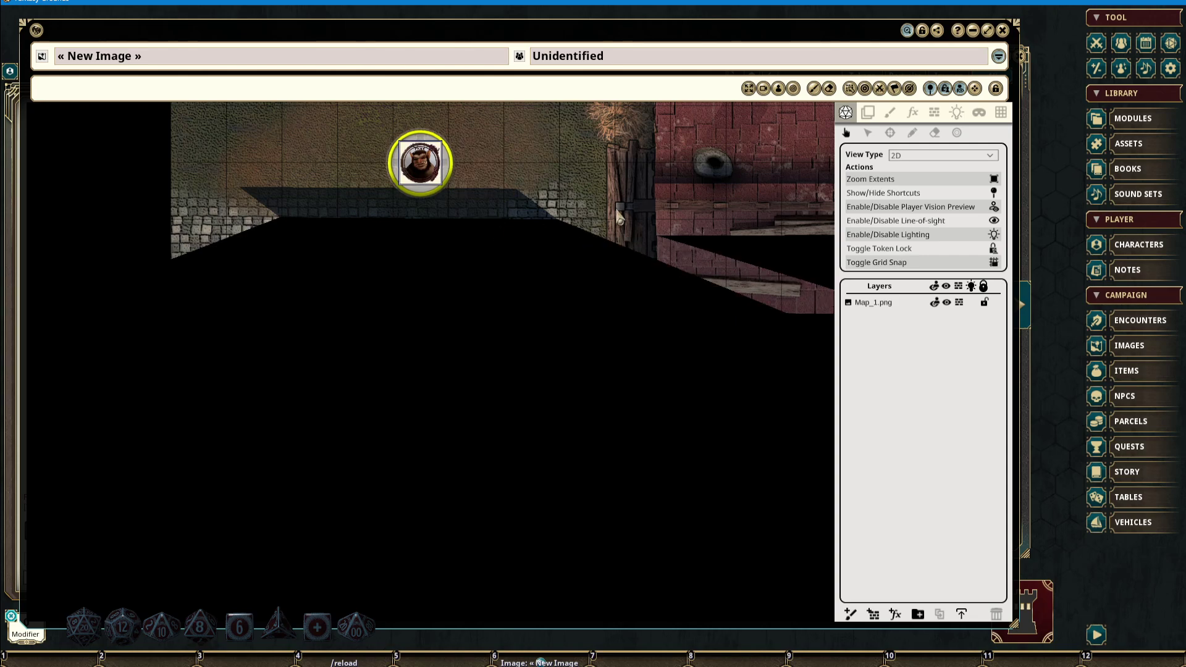
key("Left")
Move the token around the wall's west end and east along its south side to check the view from the street
key("Down")
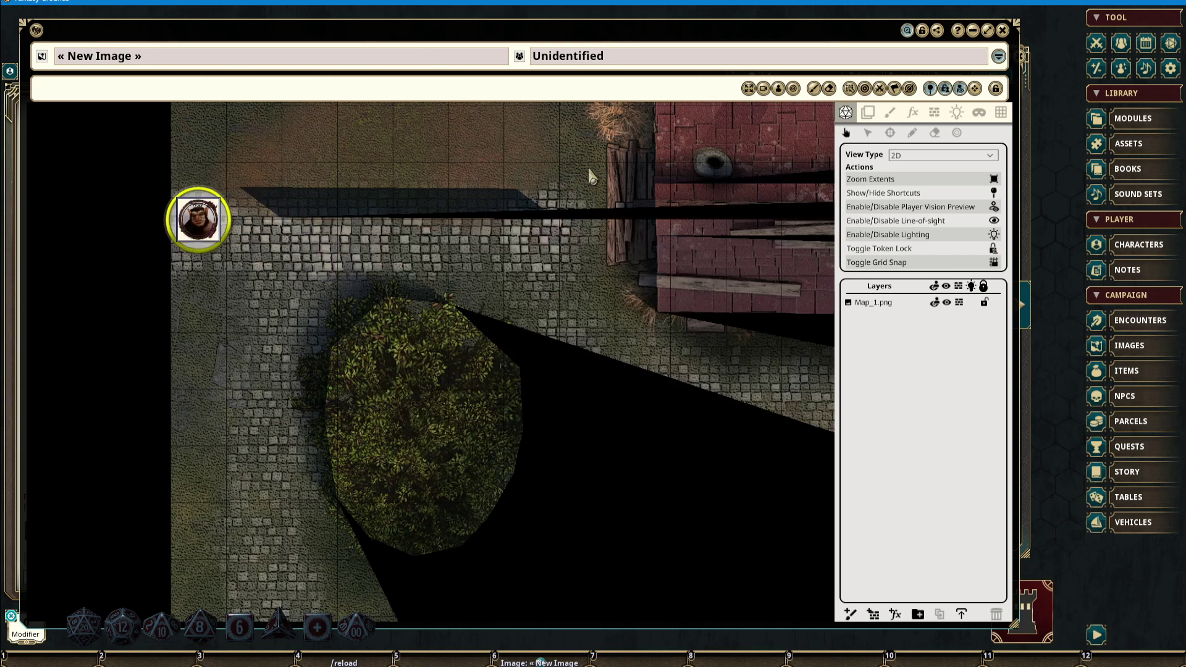
key("Down")
key("Right")
key("Right")
key("Up")
key("Right")
key("Right")
key("Right")
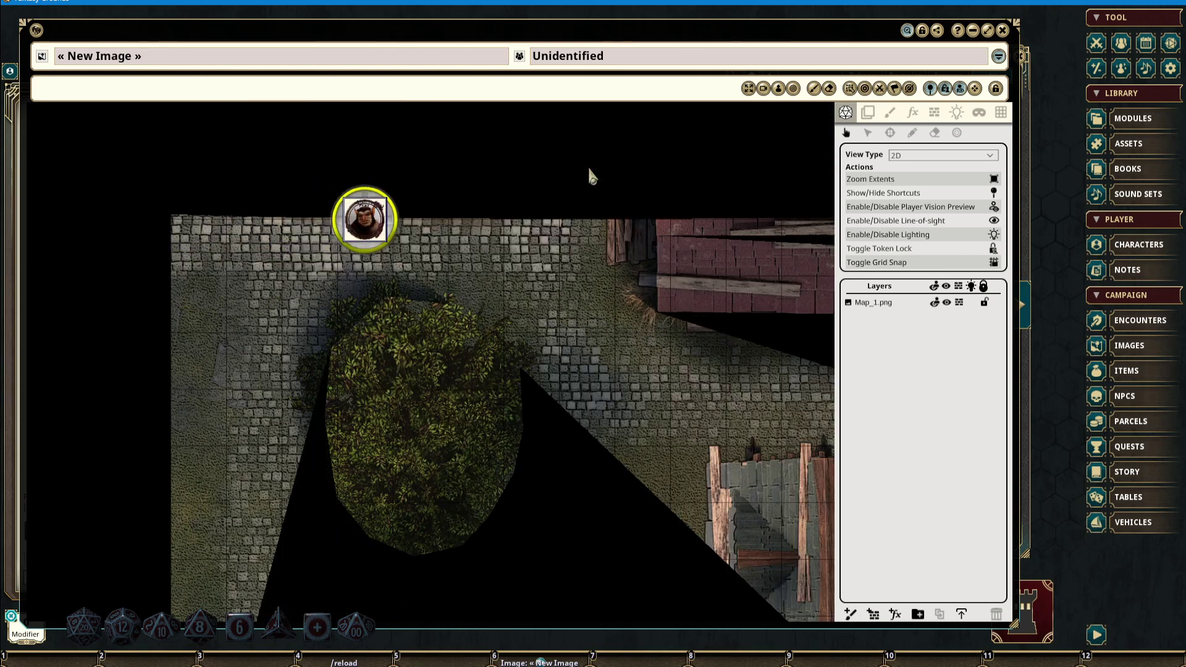
key("Right")
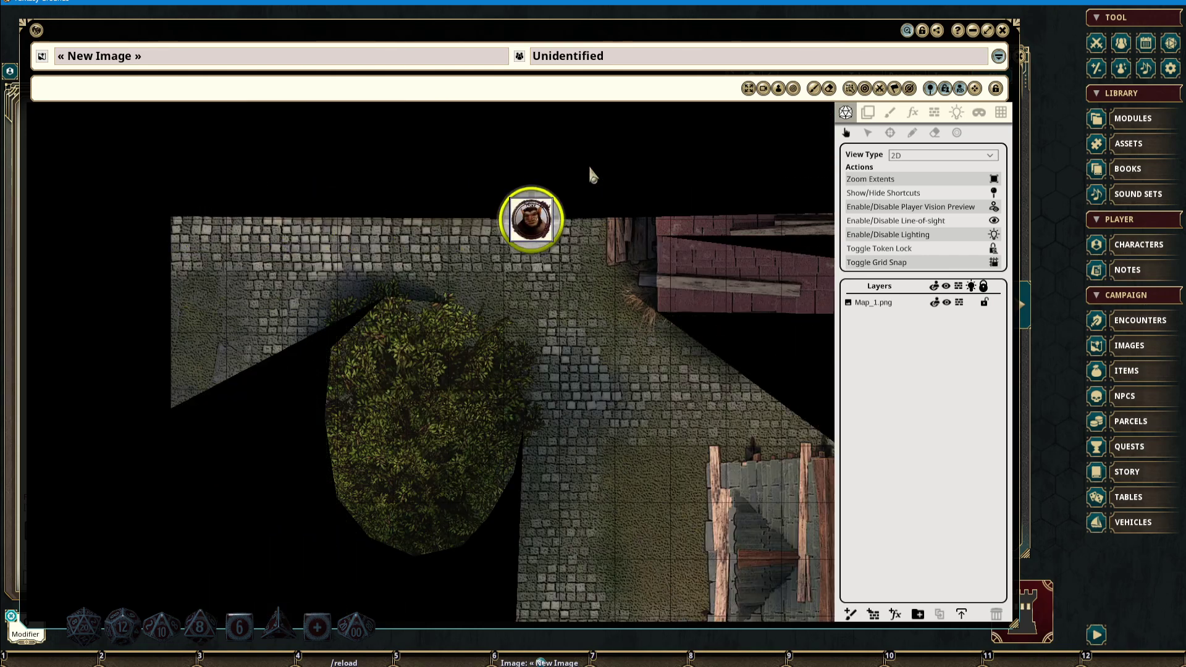
Move the token back to the wall's north side and west along it to compare the blocked area
key("Up")
key("Right")
key("Left")
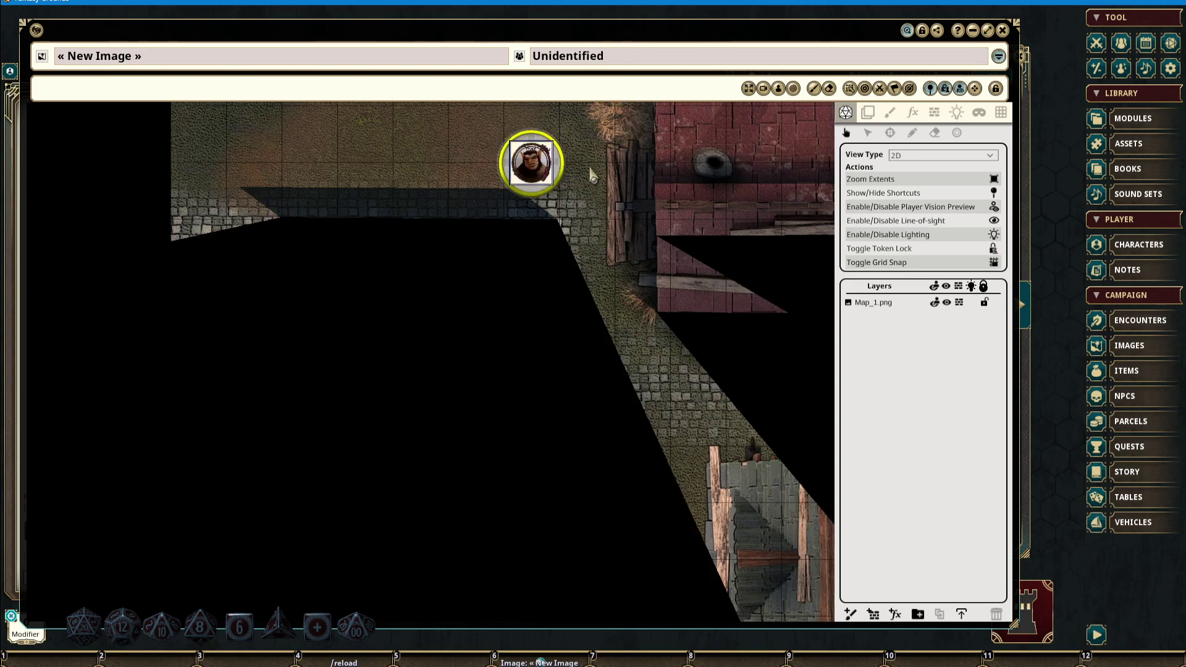
key("Left")
key("Left")
key("Left")
key("Left")
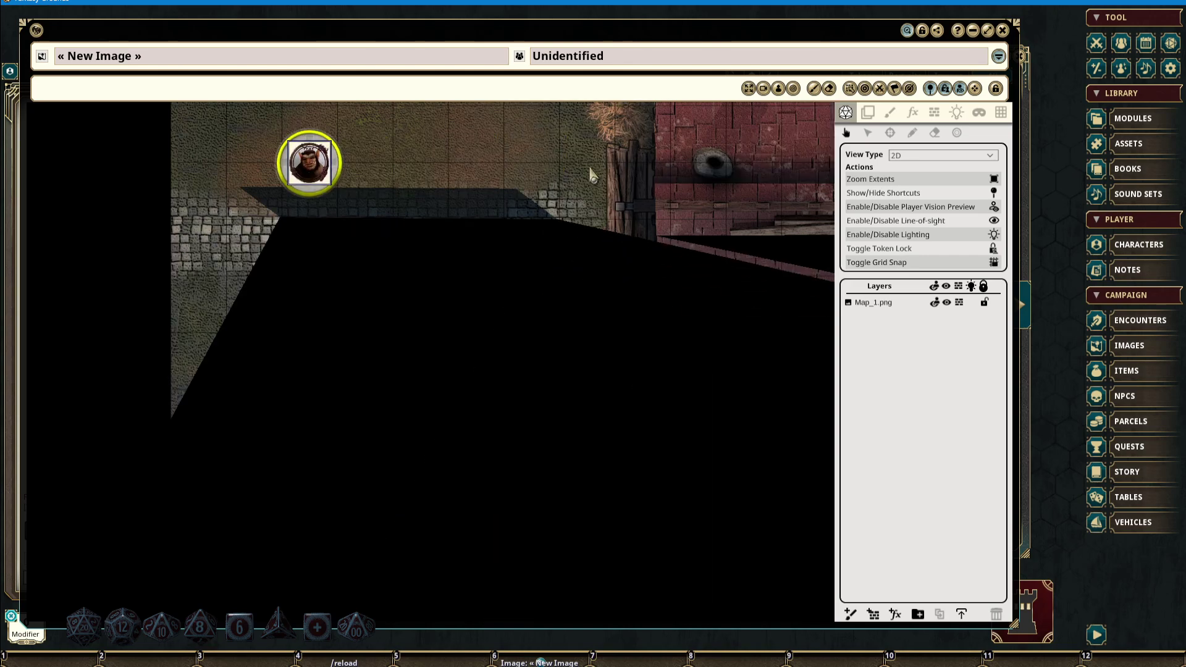
Move the token around the wall's west end and down the street west of the tree to compare wall and terrain occluders
key("Left")
key("Down")
key("Down")
key("Right")
key("Up")
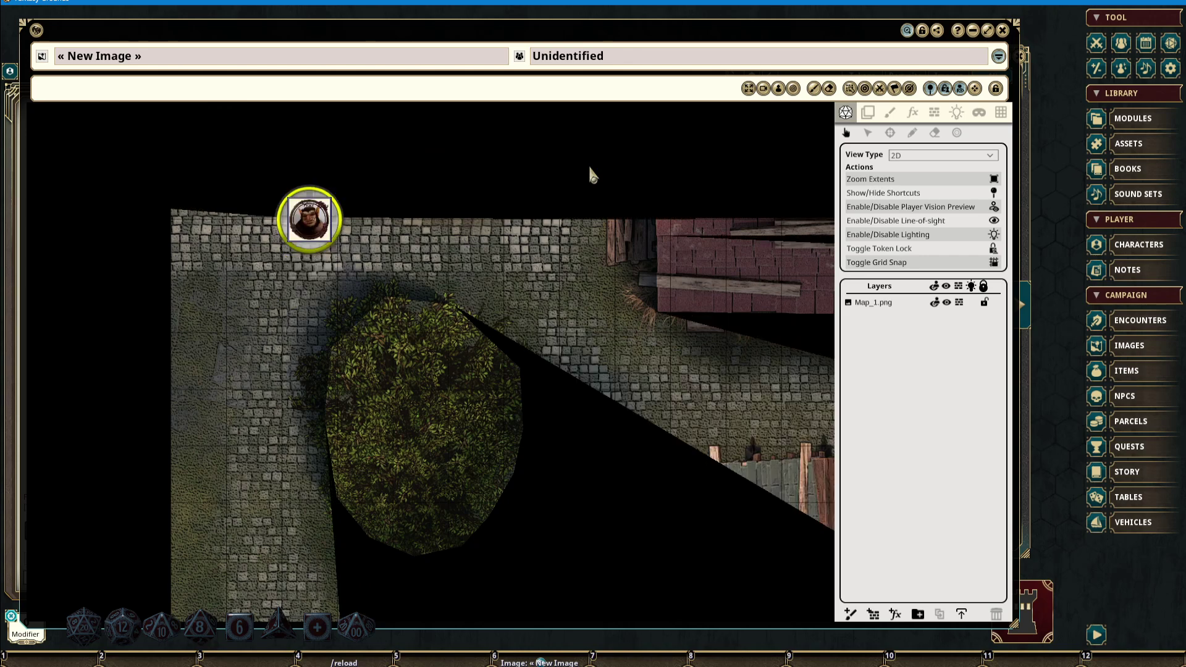
key("Down")
key("Down")
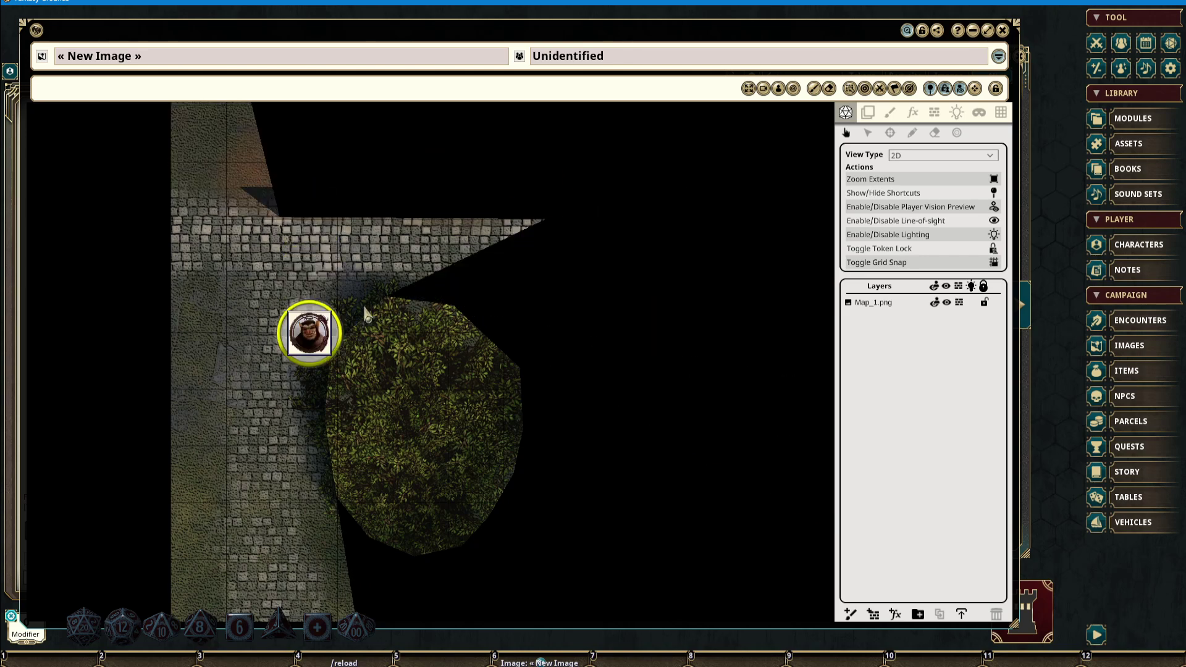
key("Left")
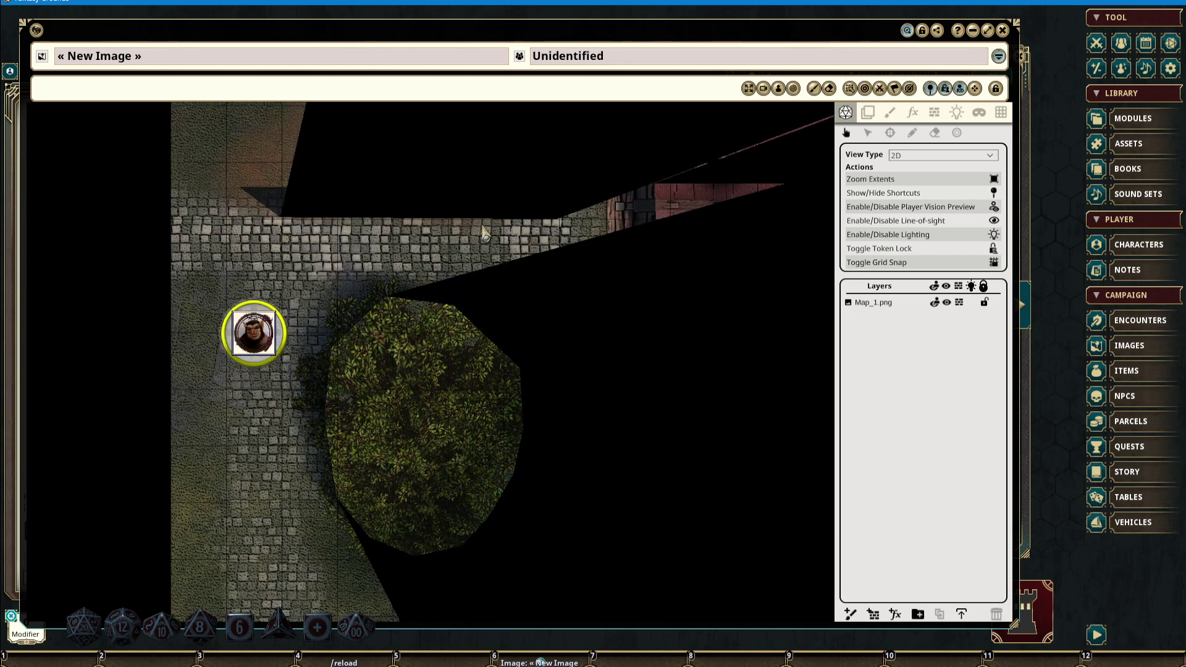
key("Down")
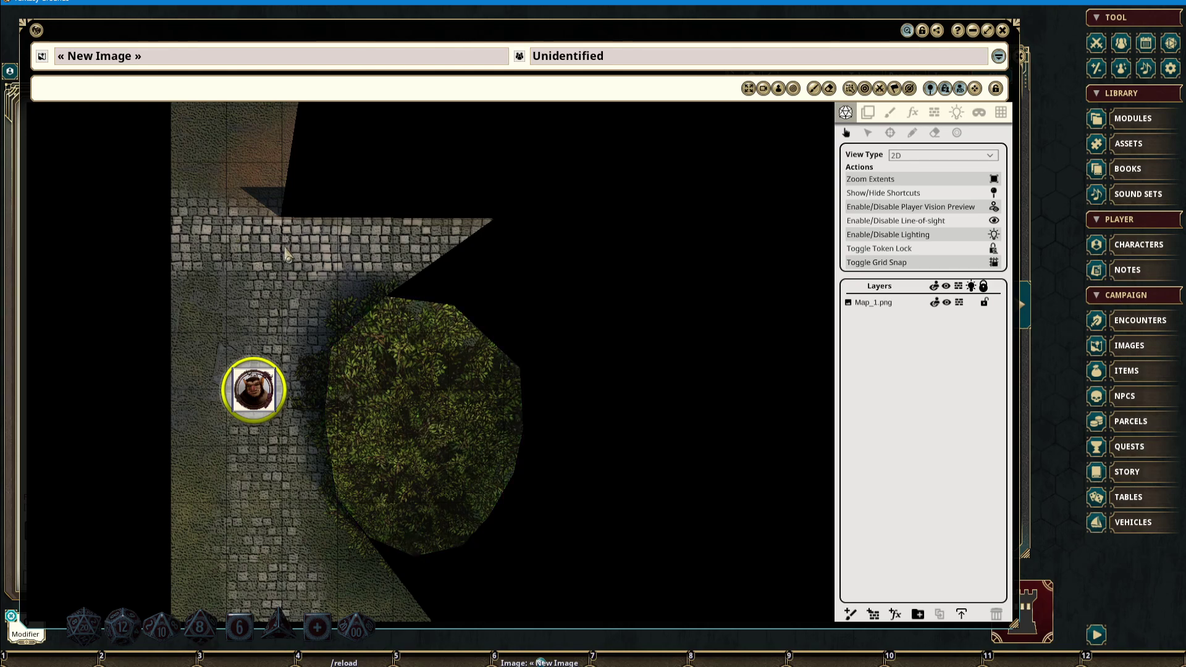
Move the token east into the tree's terrain occluder to check its view from inside
key("Right")
key("Right")
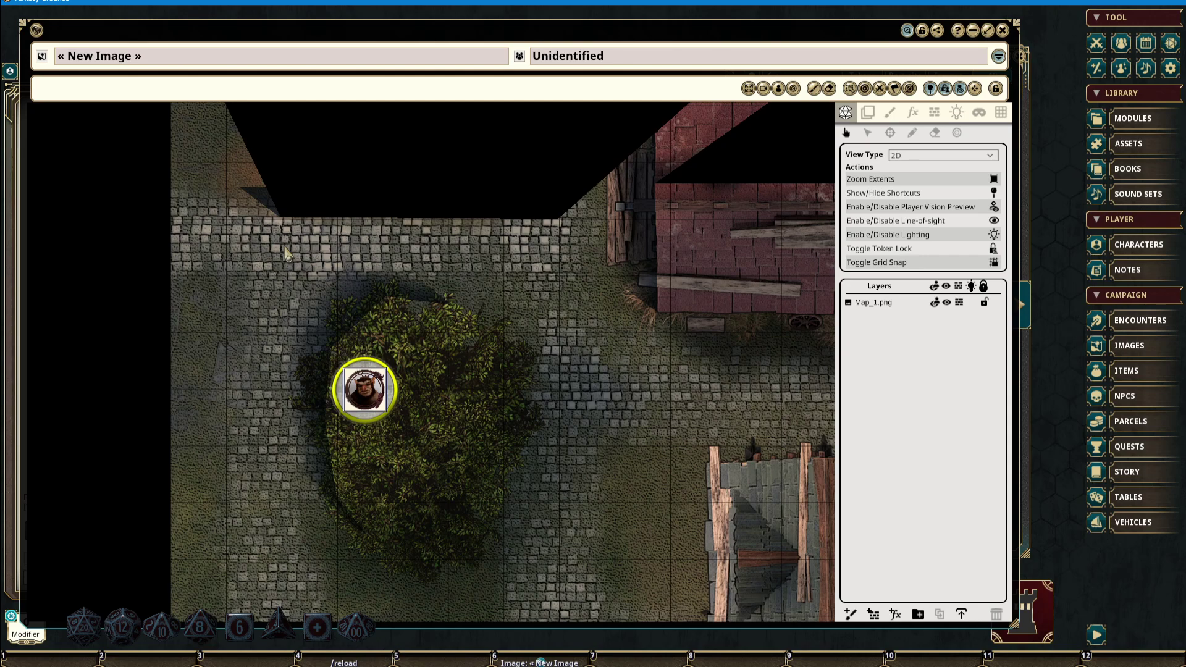
key("Right")
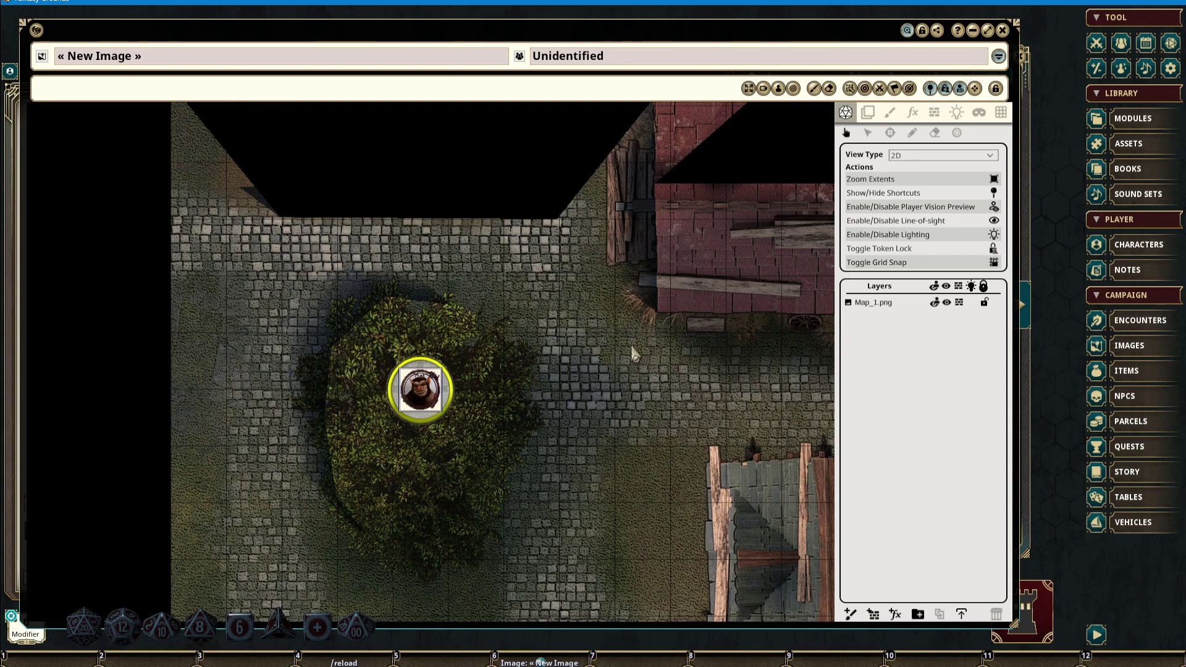
left_click_drag(635, 344, 548, 319)
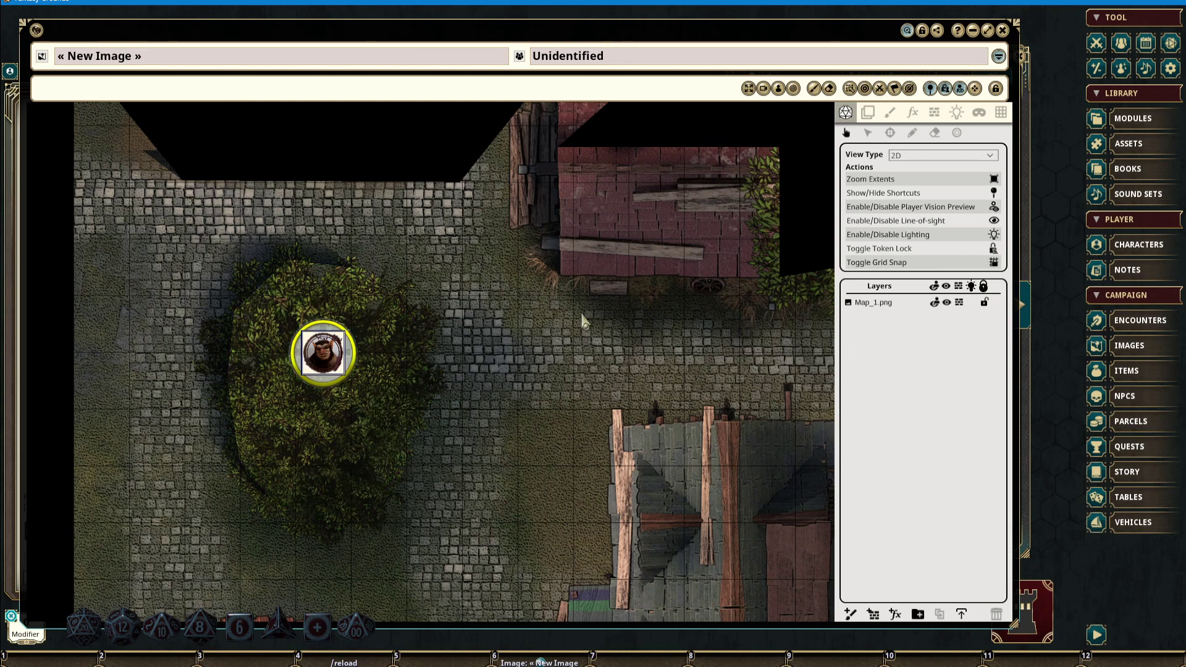
Open the map's lighting settings and place the token east of the tree, near the blue-roofed building's northwest corner
left_click(956, 113)
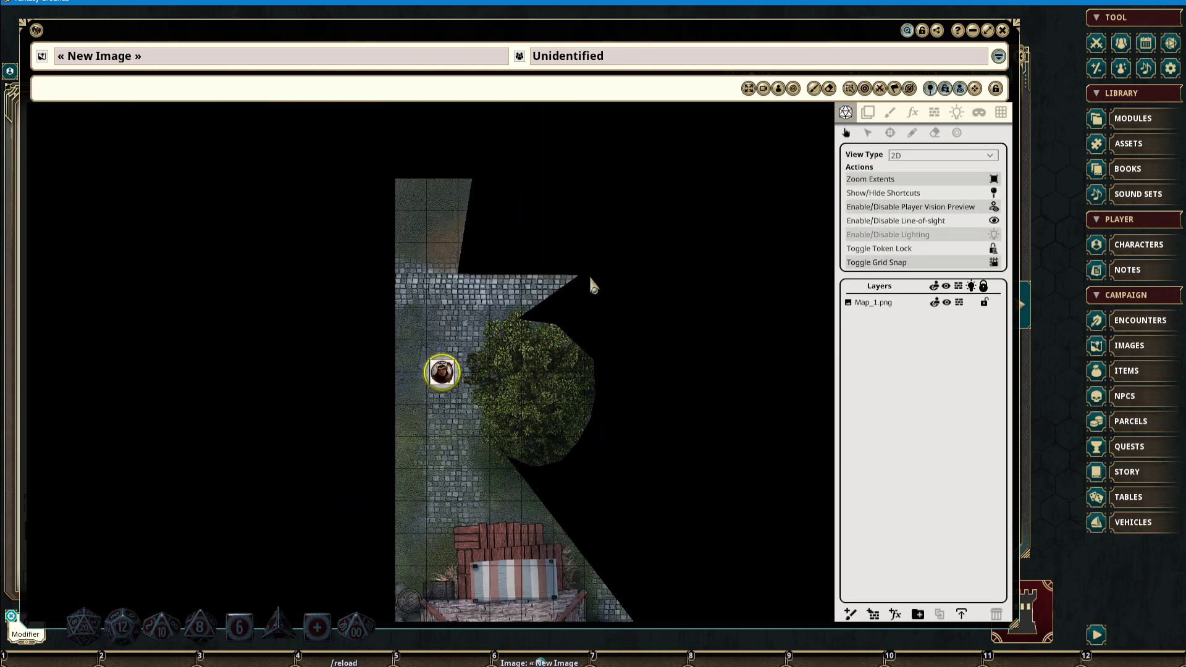
left_click_drag(589, 278, 514, 296)
scroll(514, 297, "up", 2)
left_click_drag(350, 296, 443, 459)
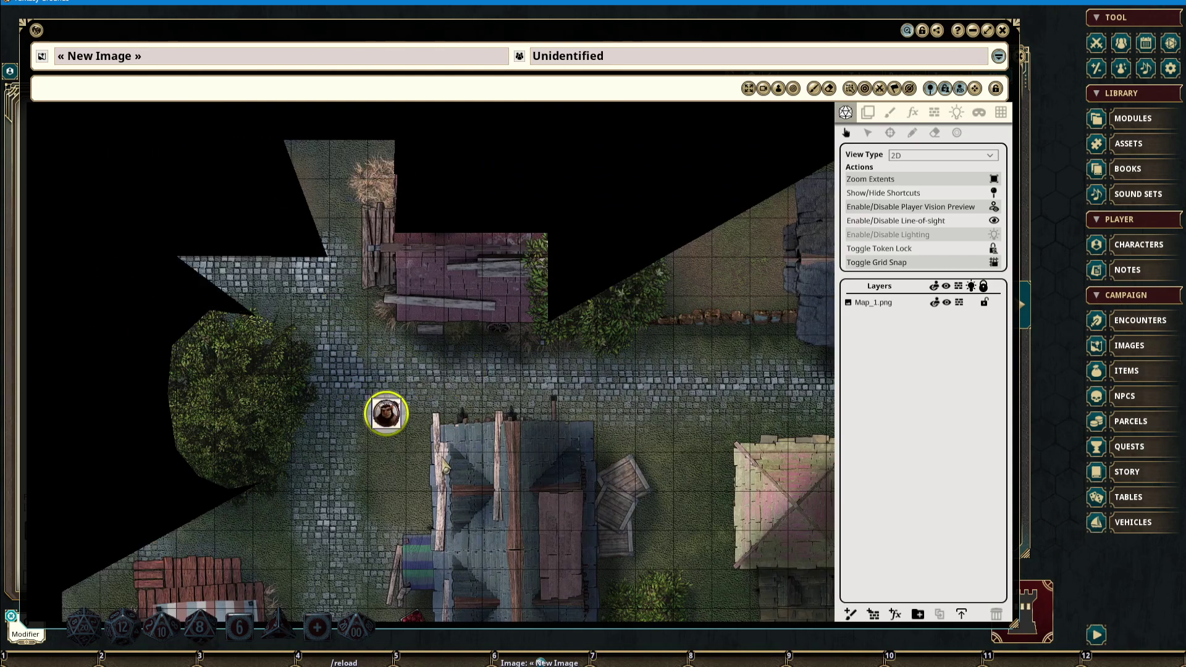
left_click_drag(389, 416, 390, 396)
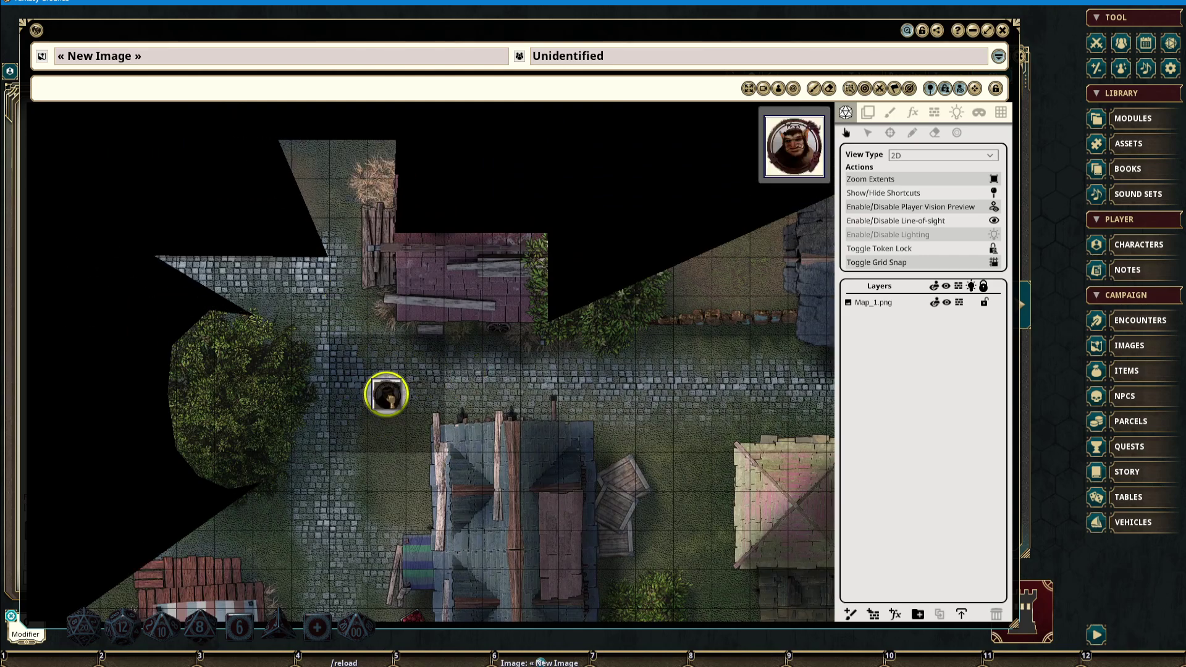
Move the token west into the middle of the tree to check how the terrain occluder affects its view
scroll(425, 384, "up", 3)
left_click_drag(302, 402, 507, 369)
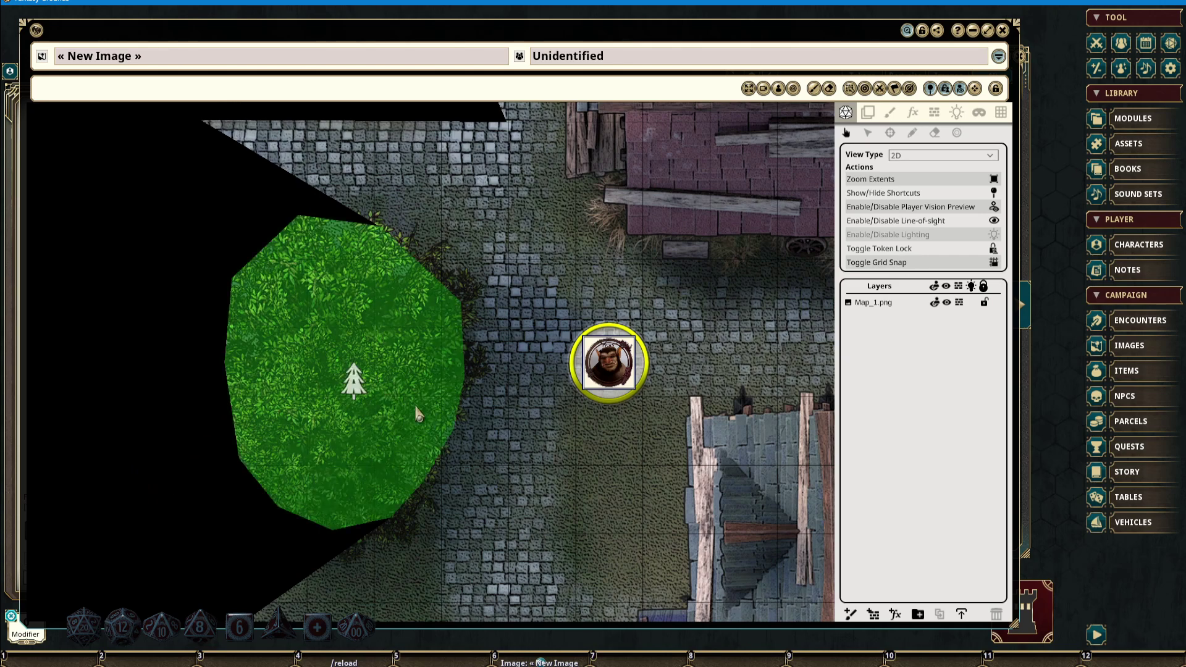
key("Left")
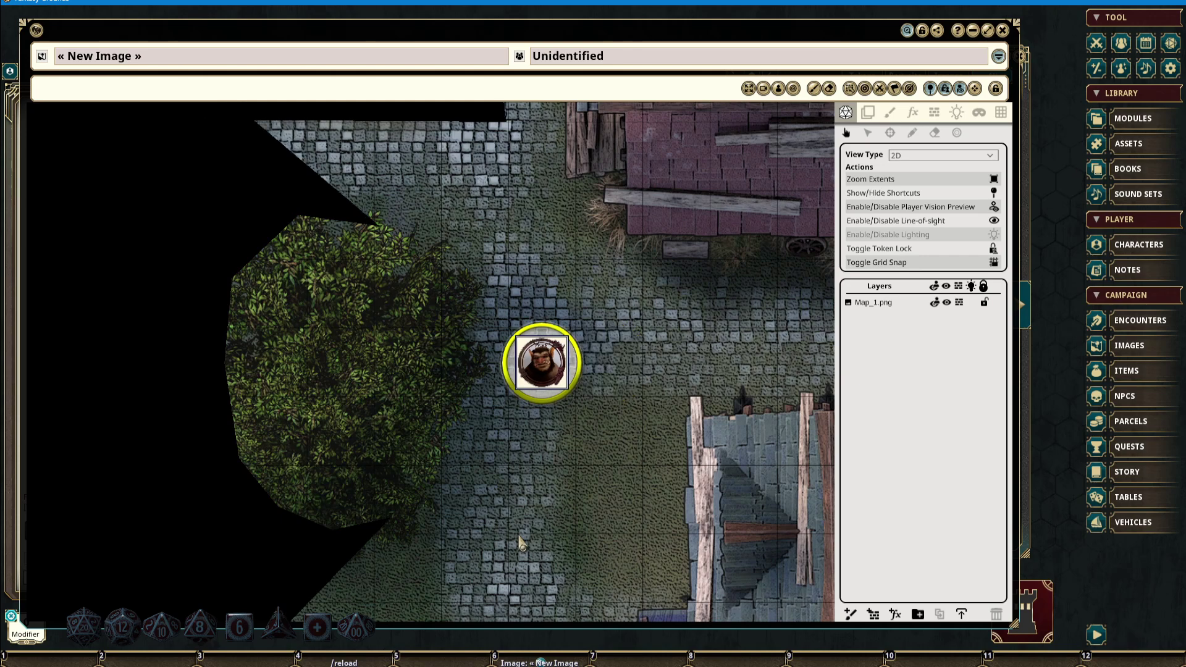
key("Left")
key("Left")
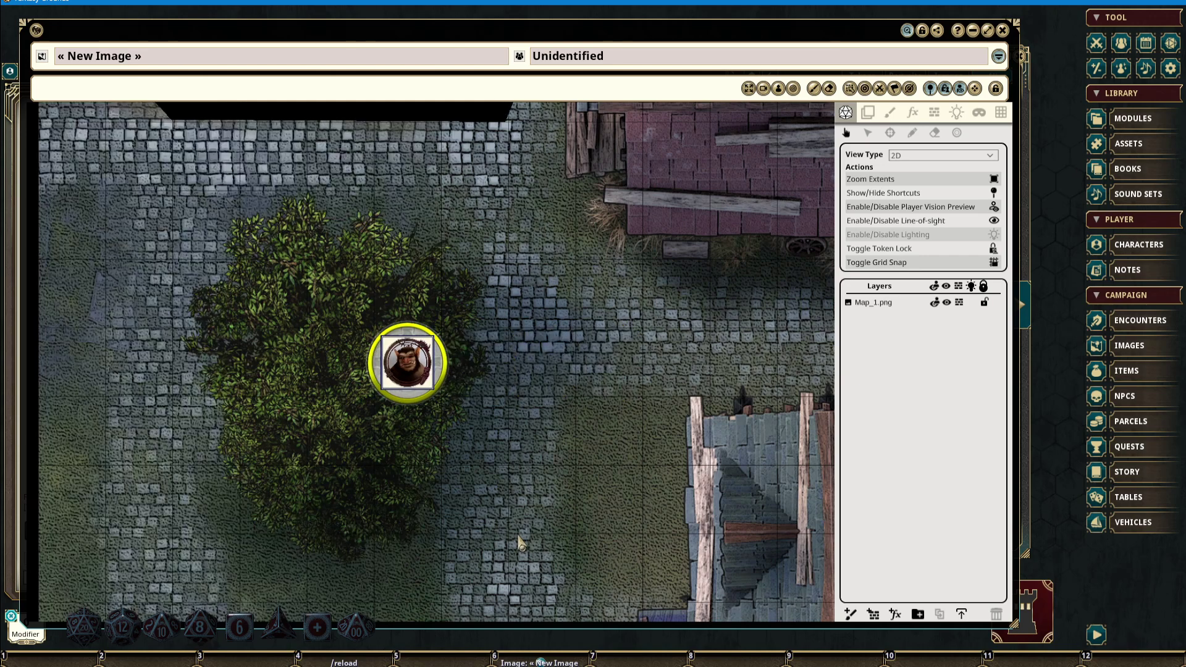
key("Left")
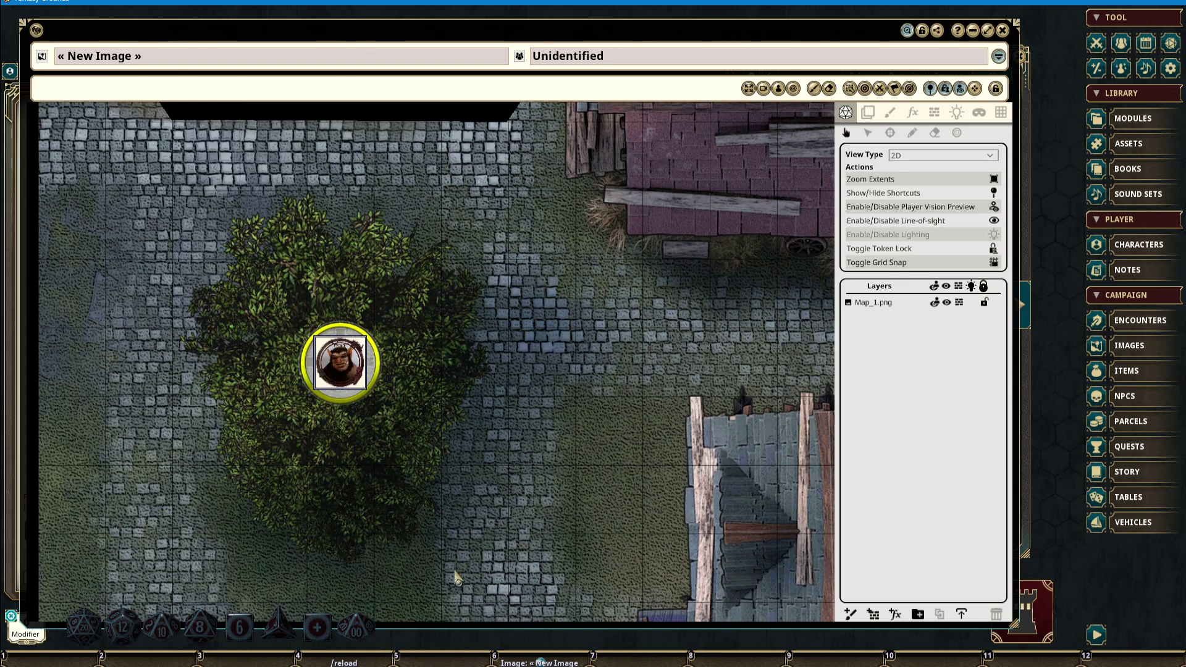
Move the token east out of the tree onto the street to check what the tree hides from there
scroll(464, 575, "down", 4)
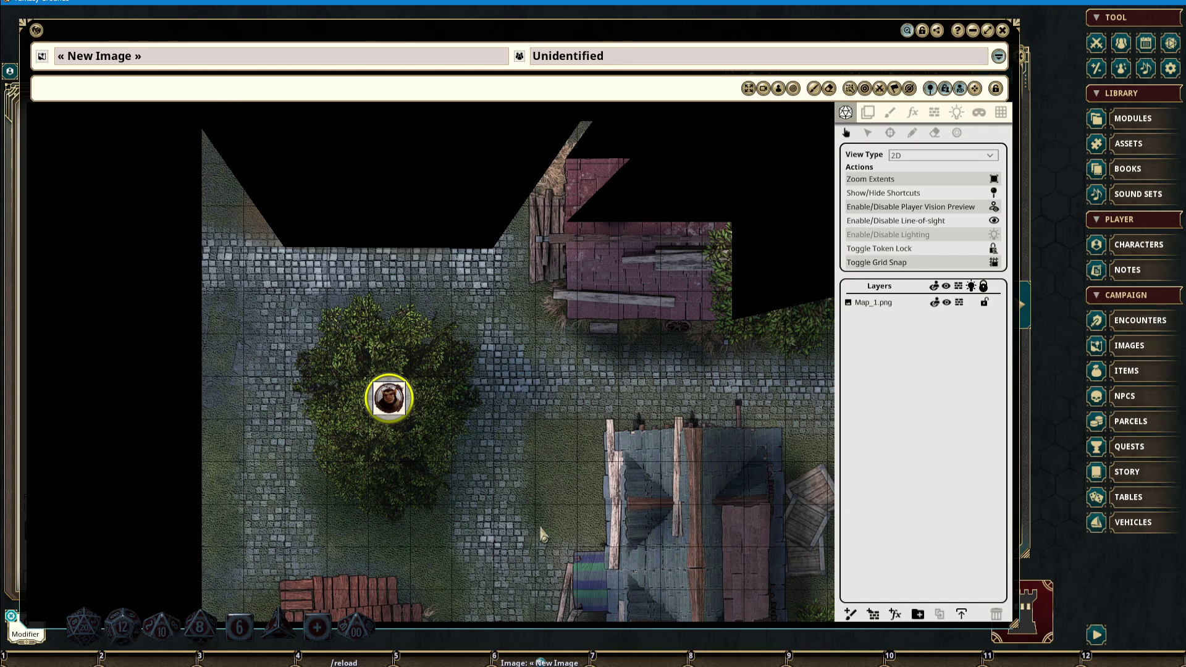
key("Right")
key("Right")
key("Right")
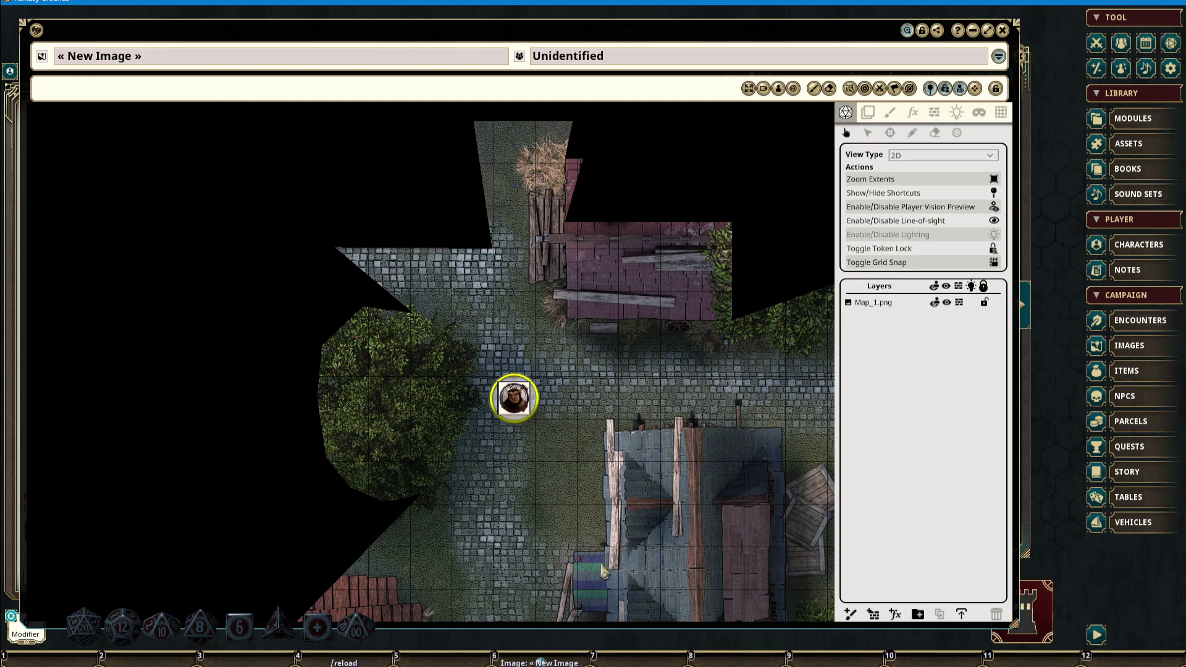
Toggle the tree's terrain occluder off and back on to compare the token's view past it
left_click_drag(625, 544, 556, 518)
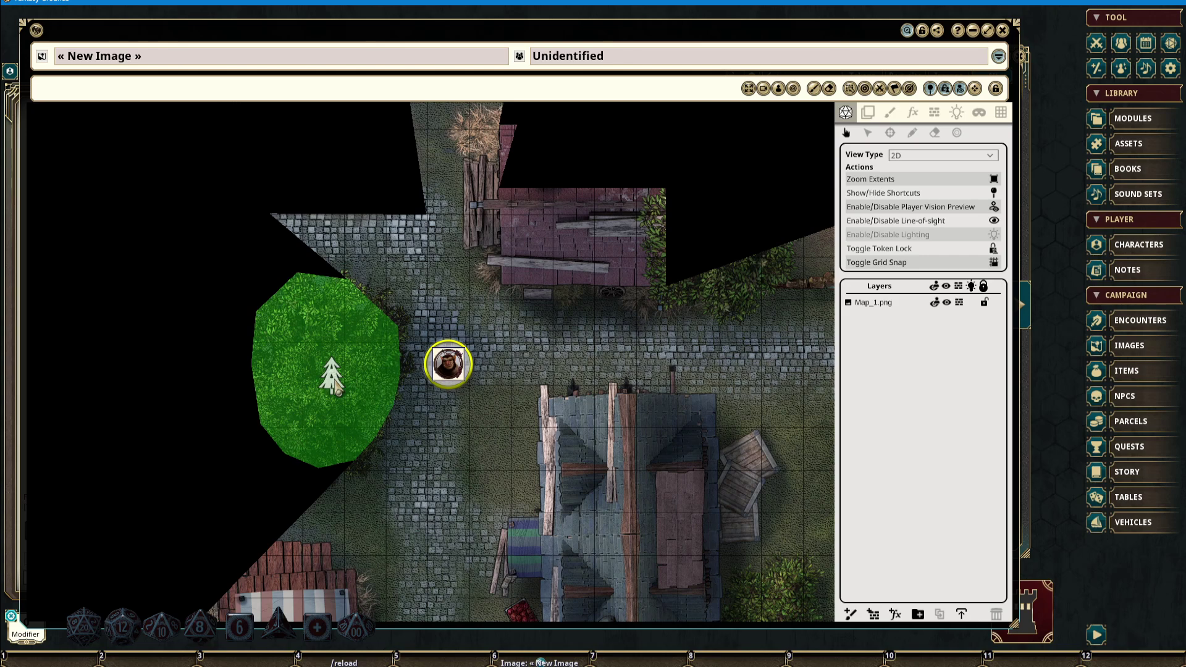
left_click(336, 386)
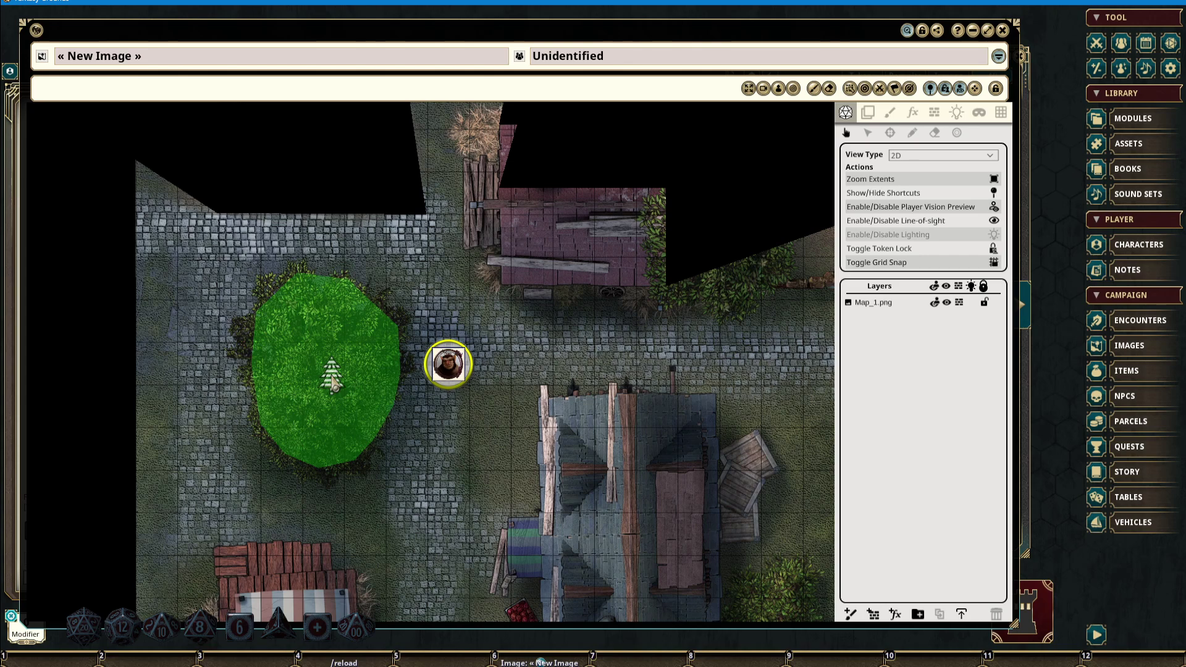
left_click(332, 381)
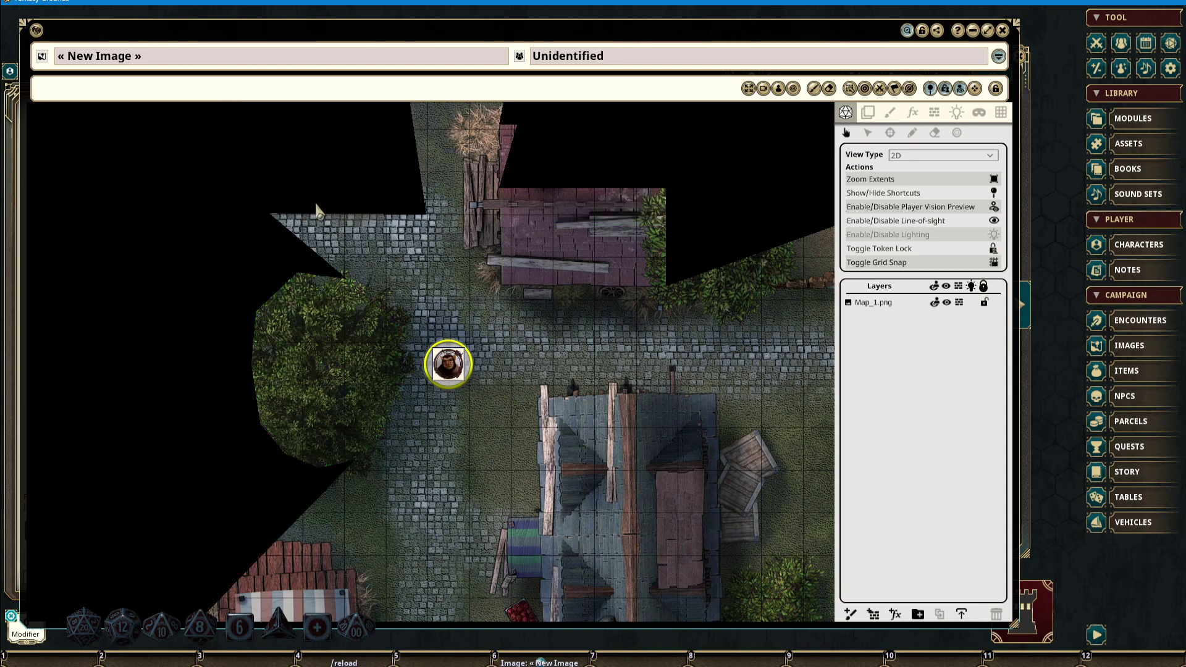
Draw a rectangular wall-type occluder around the blue-roofed building southeast of the token
left_click_drag(677, 424, 600, 316)
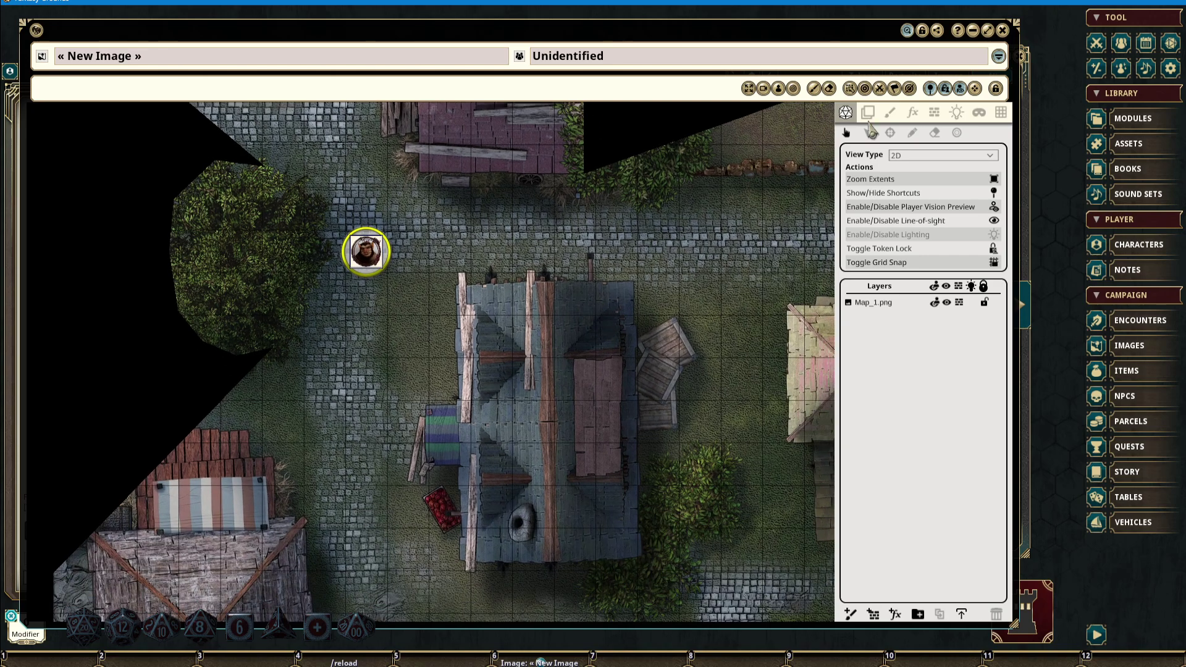
left_click(934, 112)
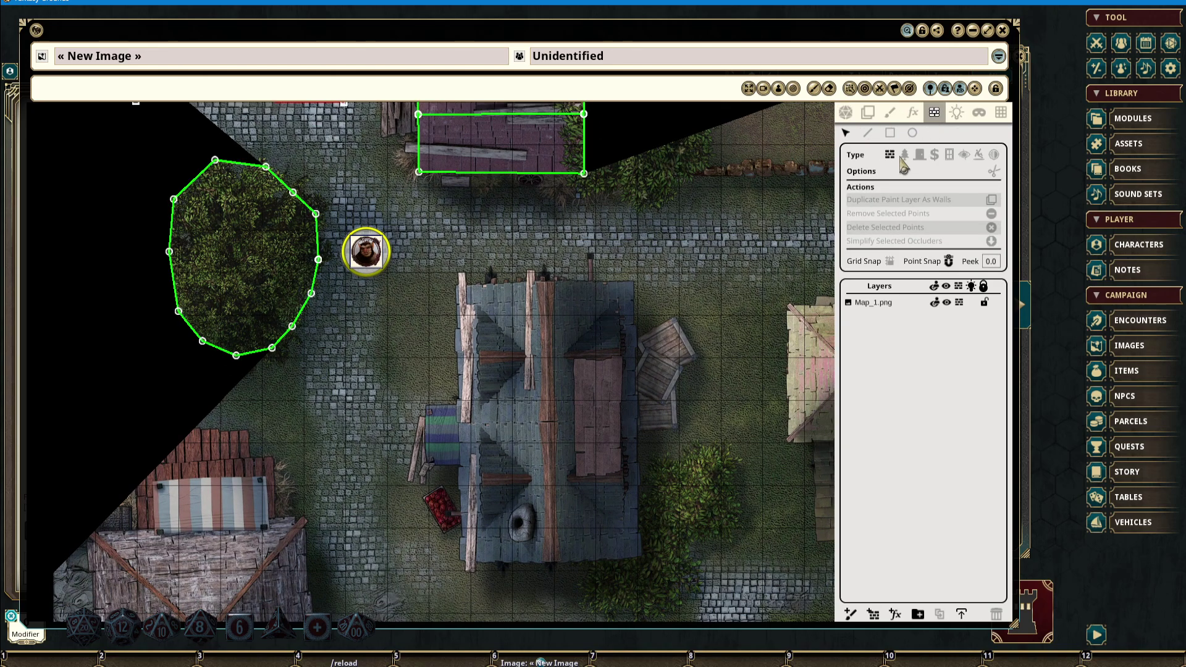
left_click_drag(678, 338, 660, 304)
left_click(904, 304)
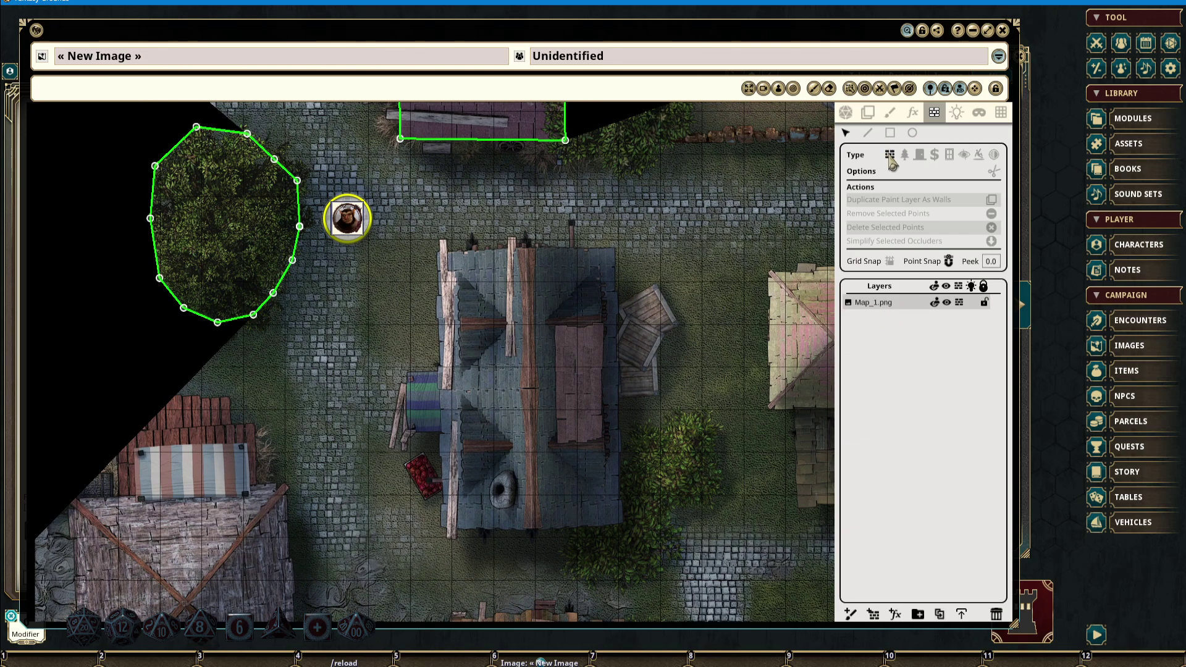
left_click(890, 133)
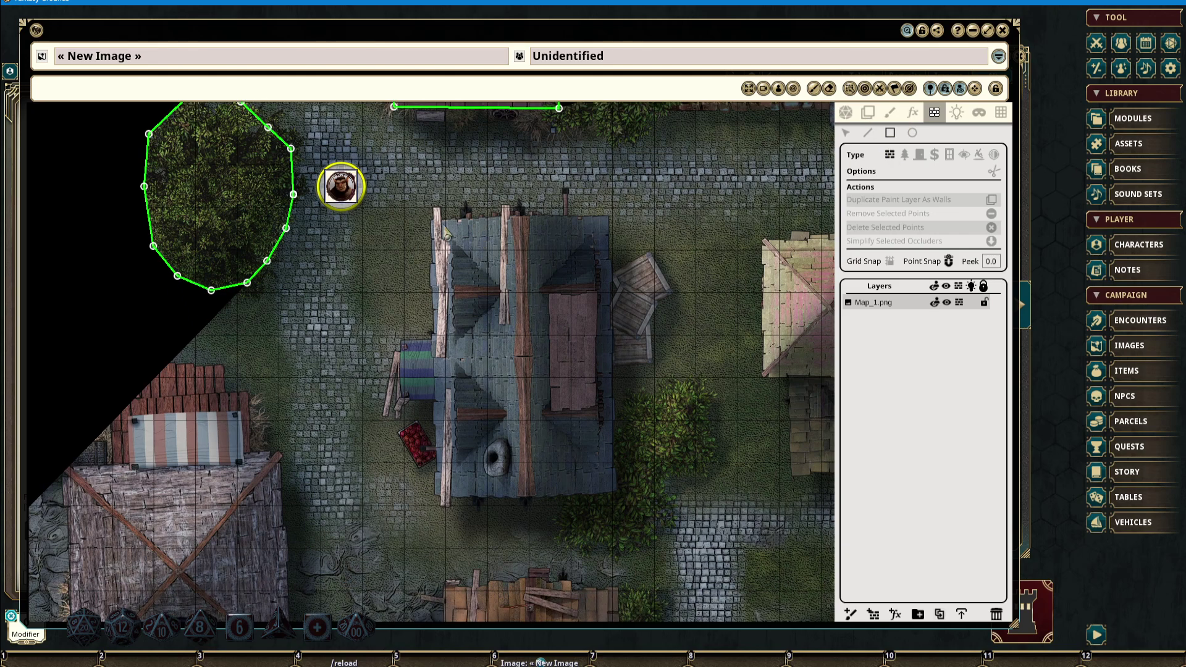
left_click_drag(434, 223, 615, 491)
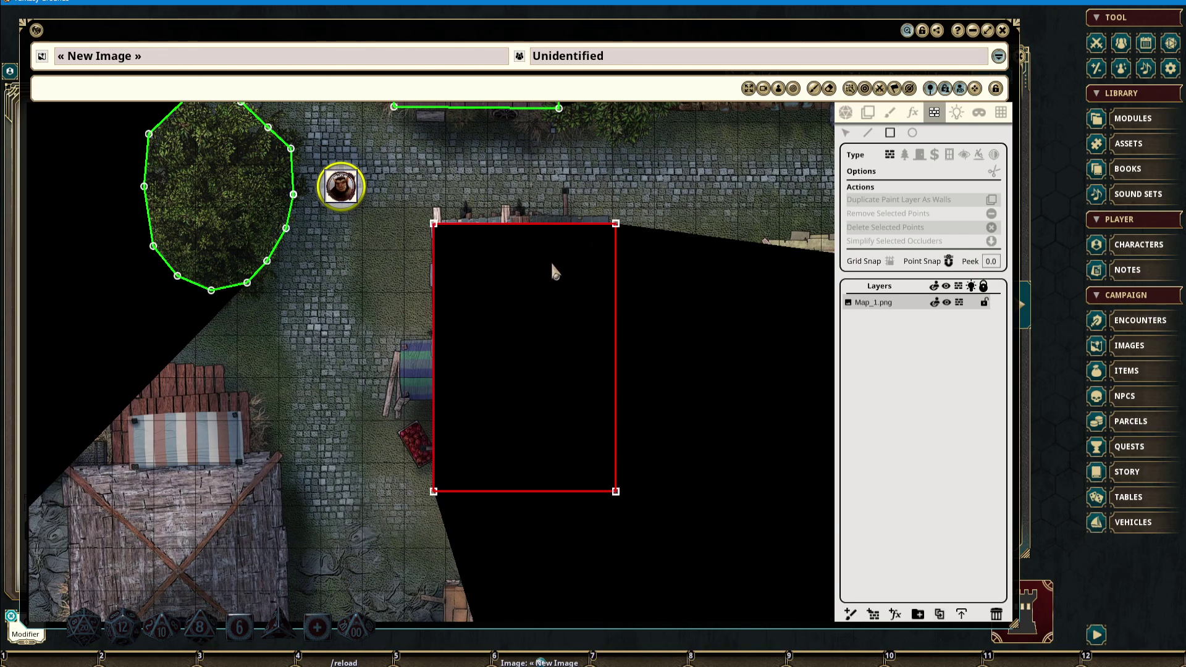
Move the token to the east side of the walled blue-roofed building to check its view from there
mouse_move(552, 265)
left_mouse_down()
mouse_move(547, 239)
mouse_move(547, 256)
left_mouse_up()
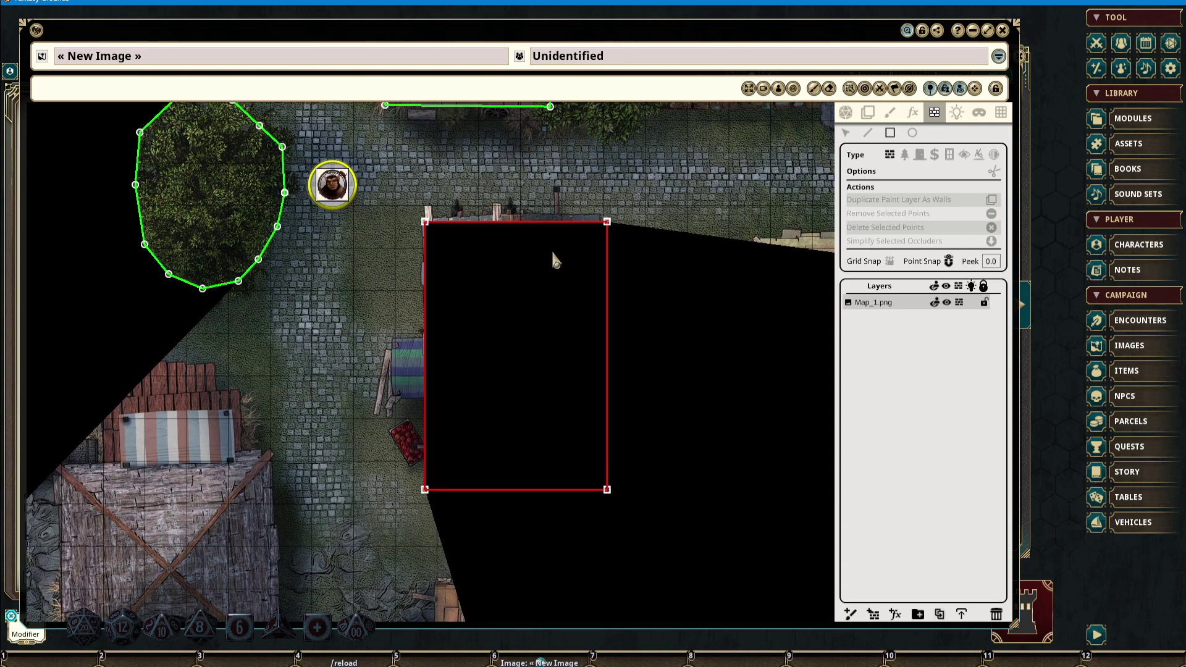
left_click(846, 117)
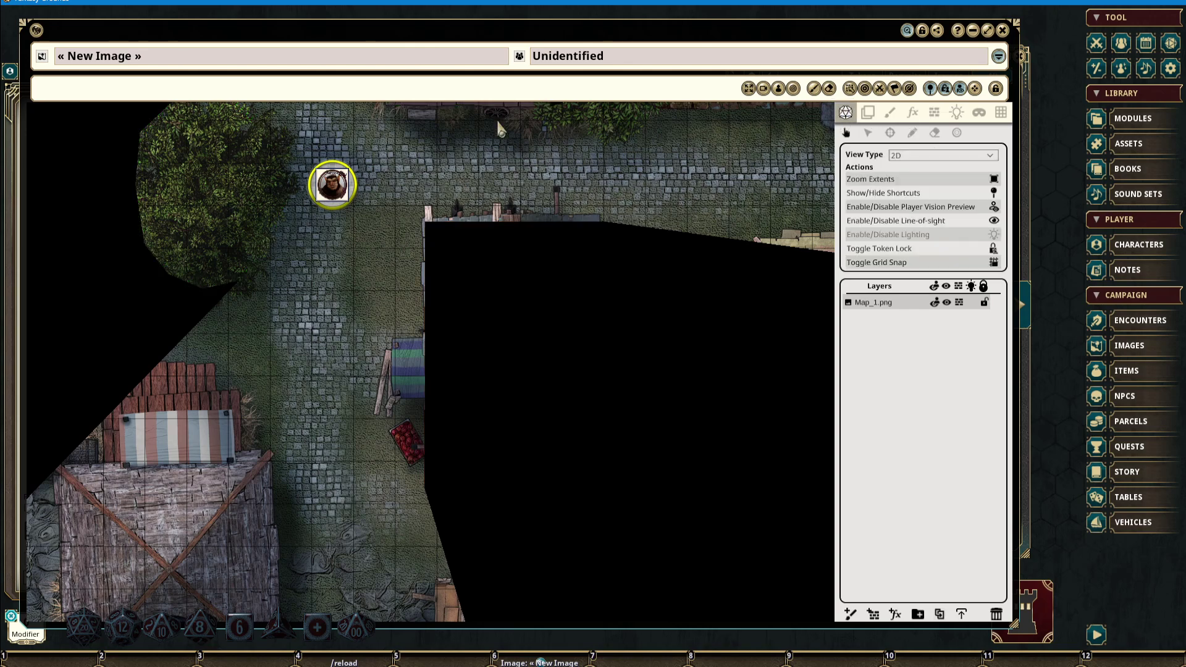
mouse_move(522, 165)
left_mouse_down()
mouse_move(624, 180)
mouse_move(680, 268)
mouse_move(683, 379)
mouse_move(642, 530)
mouse_move(479, 529)
mouse_move(415, 503)
mouse_move(376, 463)
mouse_move(353, 337)
mouse_move(393, 213)
mouse_move(483, 174)
mouse_move(618, 177)
mouse_move(656, 198)
mouse_move(686, 246)
mouse_move(688, 284)
mouse_move(683, 373)
mouse_move(683, 352)
mouse_move(666, 354)
left_mouse_up()
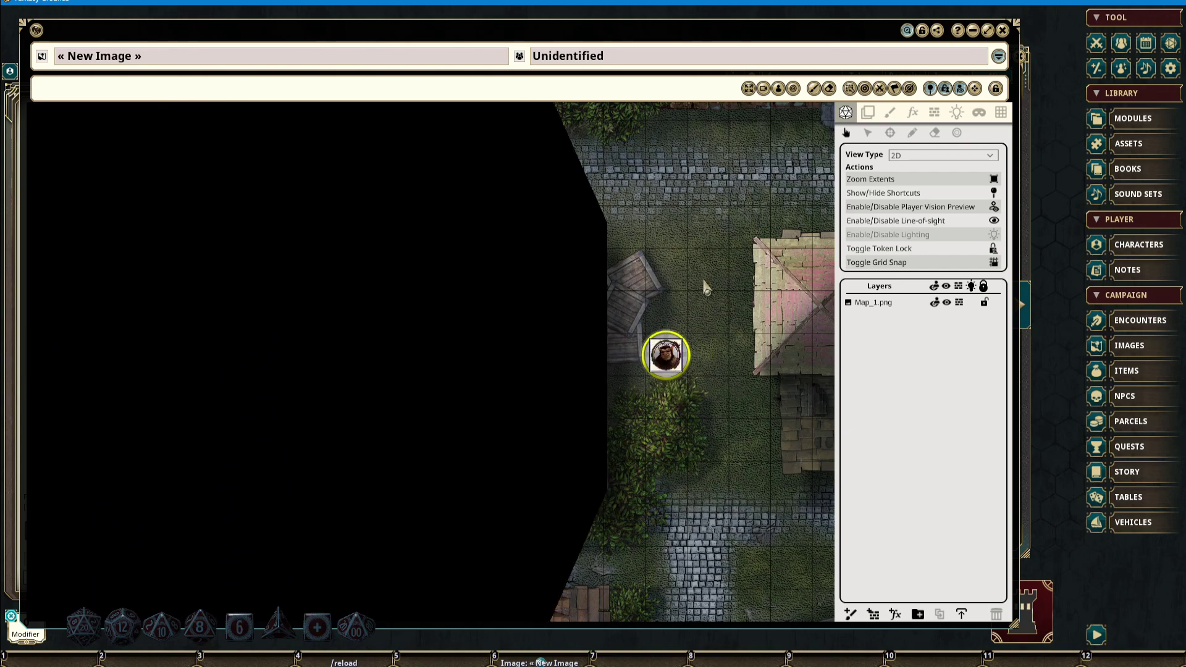
Move the token inside the walled blue-roofed building and west within it to check how the walls confine its view
mouse_move(666, 353)
left_click_drag(665, 353, 560, 290)
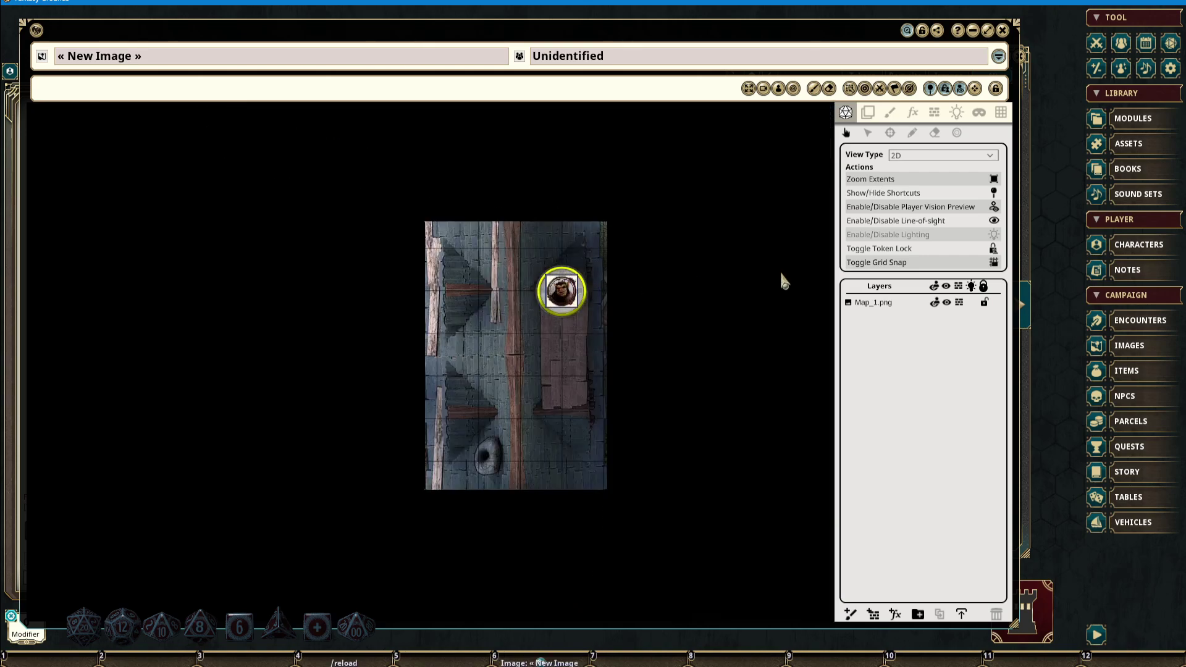
key("Left")
mouse_move(605, 292)
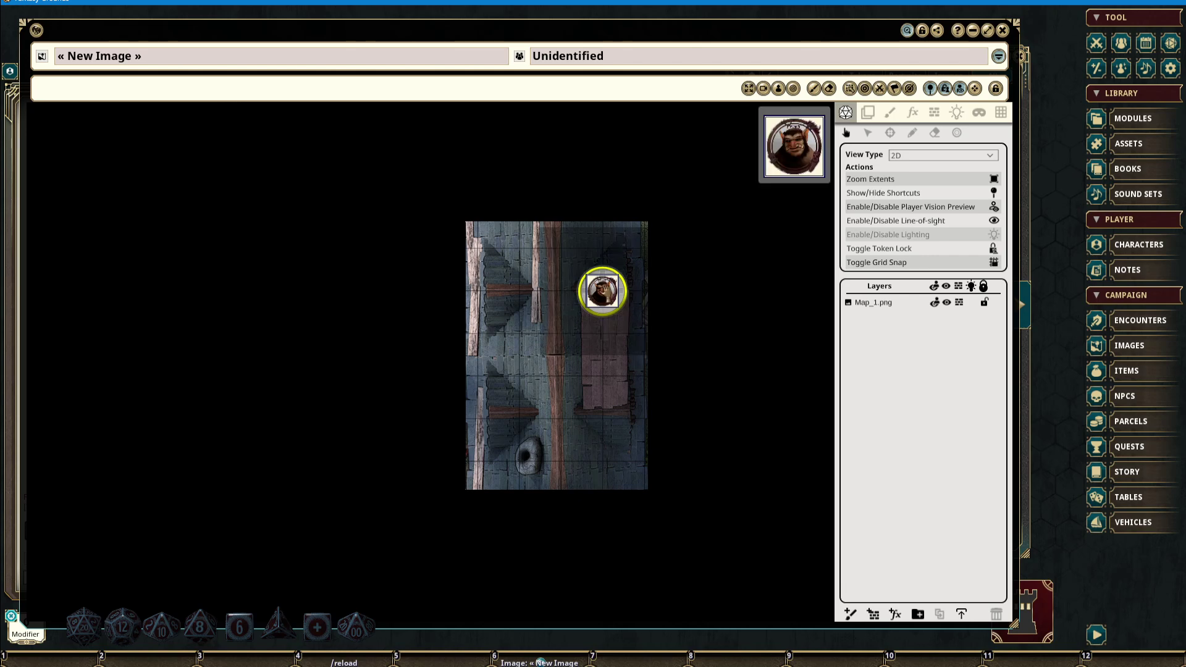
left_click_drag(602, 289, 516, 267)
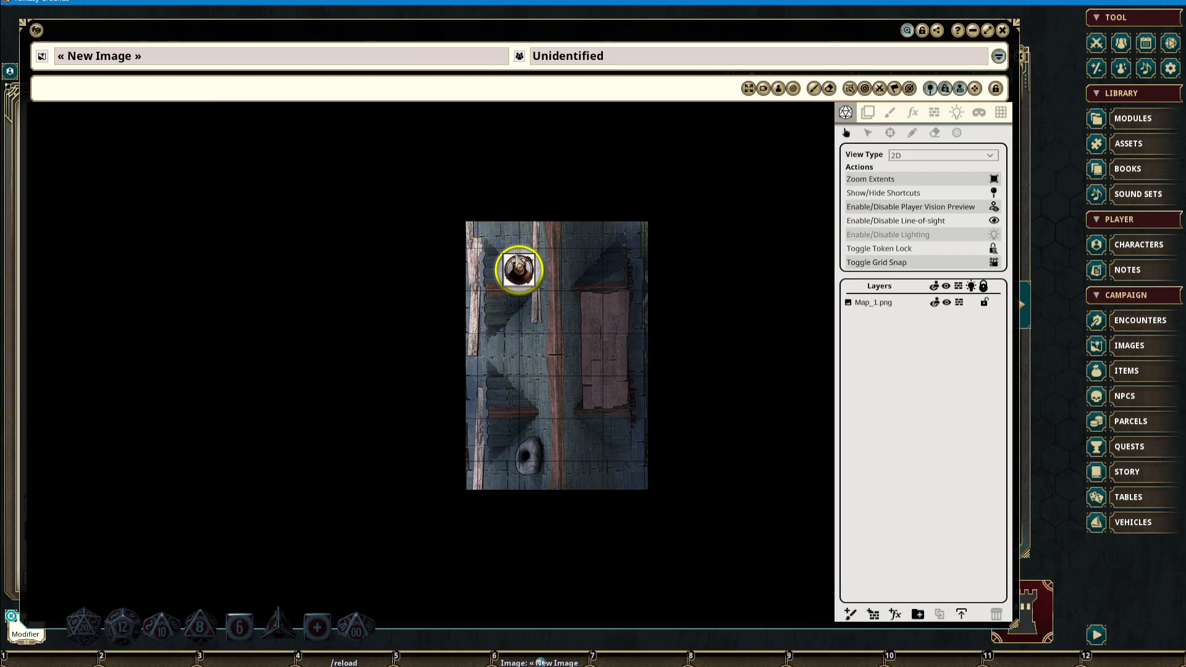
Move the token out of the walled building onto the street just south of the purple-roofed building
mouse_move(519, 266)
left_click_drag(519, 268, 508, 403)
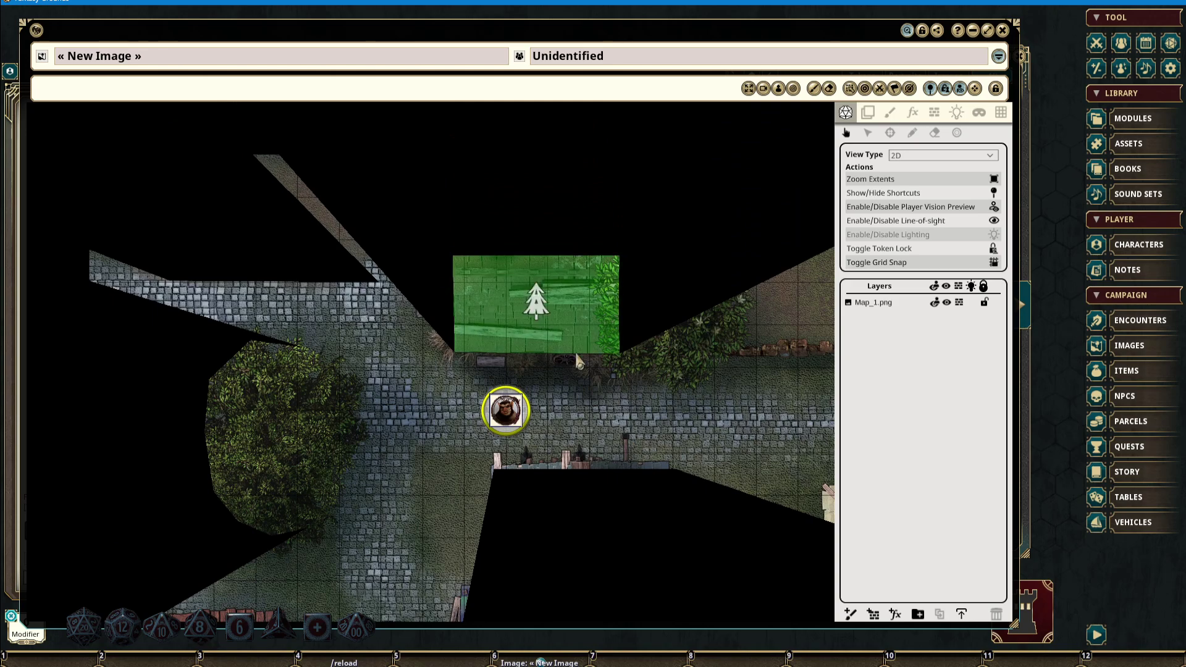
mouse_move(505, 410)
left_click_drag(505, 411, 485, 389)
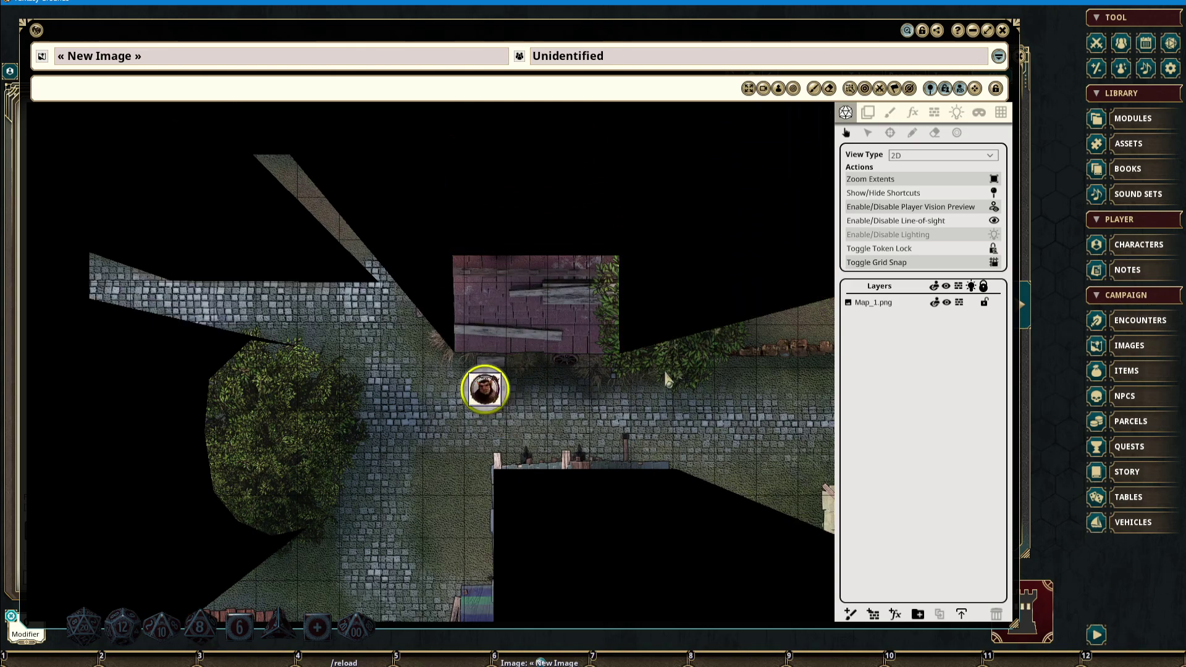
Move the token north onto the middle terrain section of the purple-roofed building to check its view from the roof
key("Up")
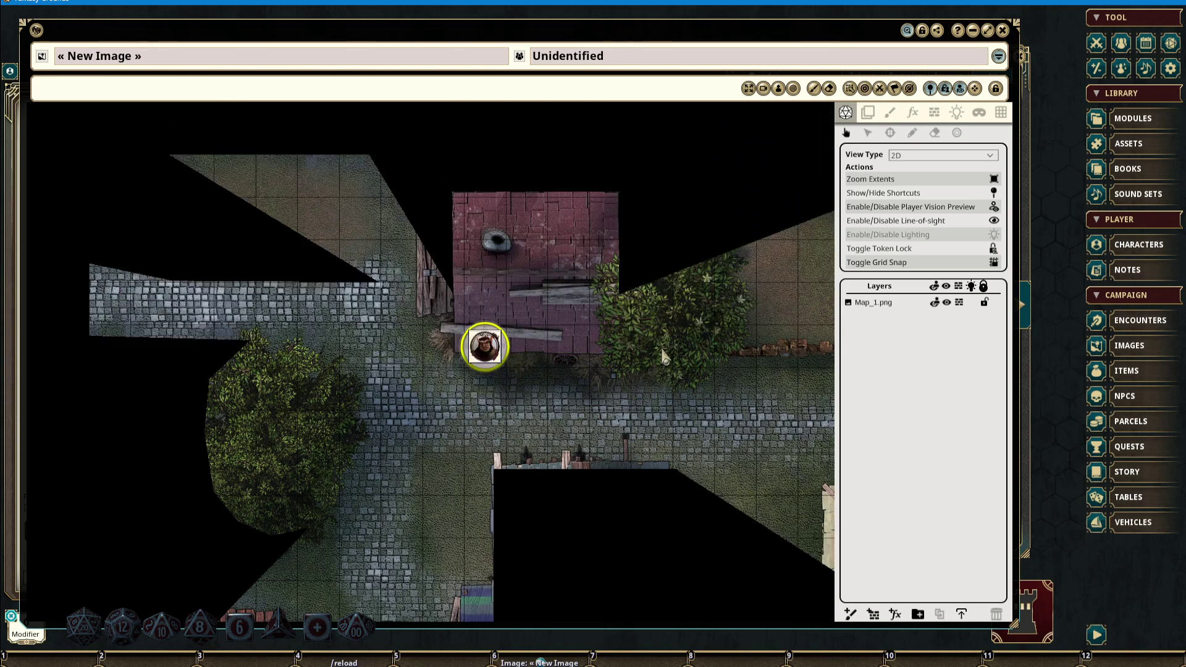
key("Up")
key("Right")
key("Up")
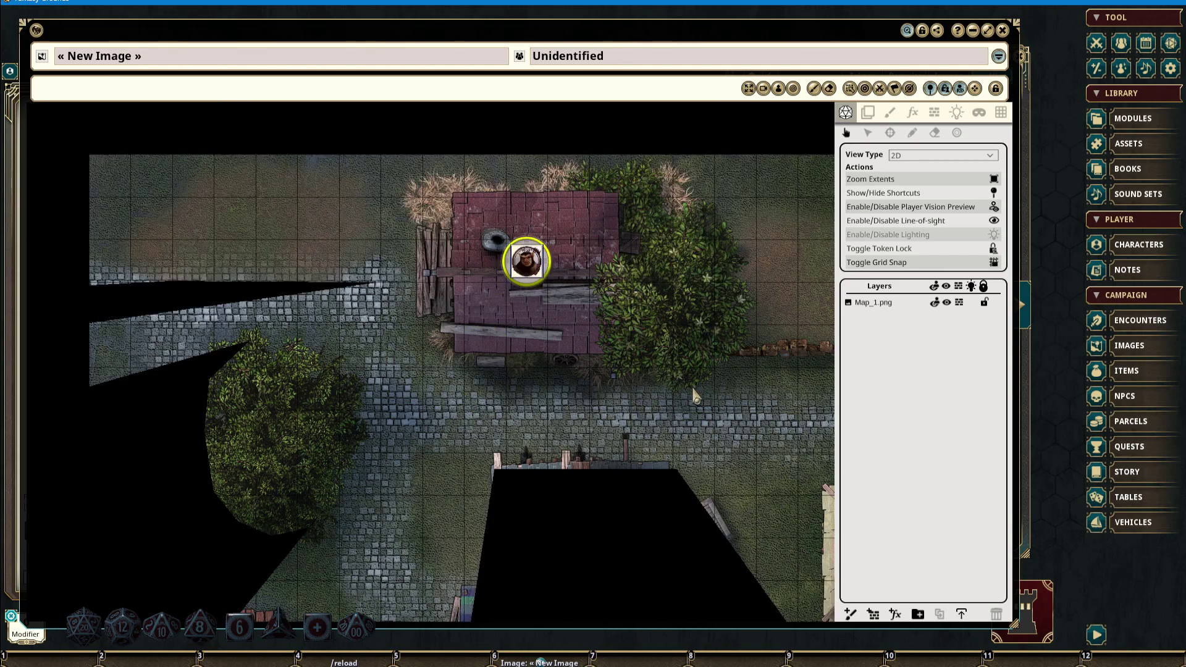
left_click_drag(697, 396, 480, 363)
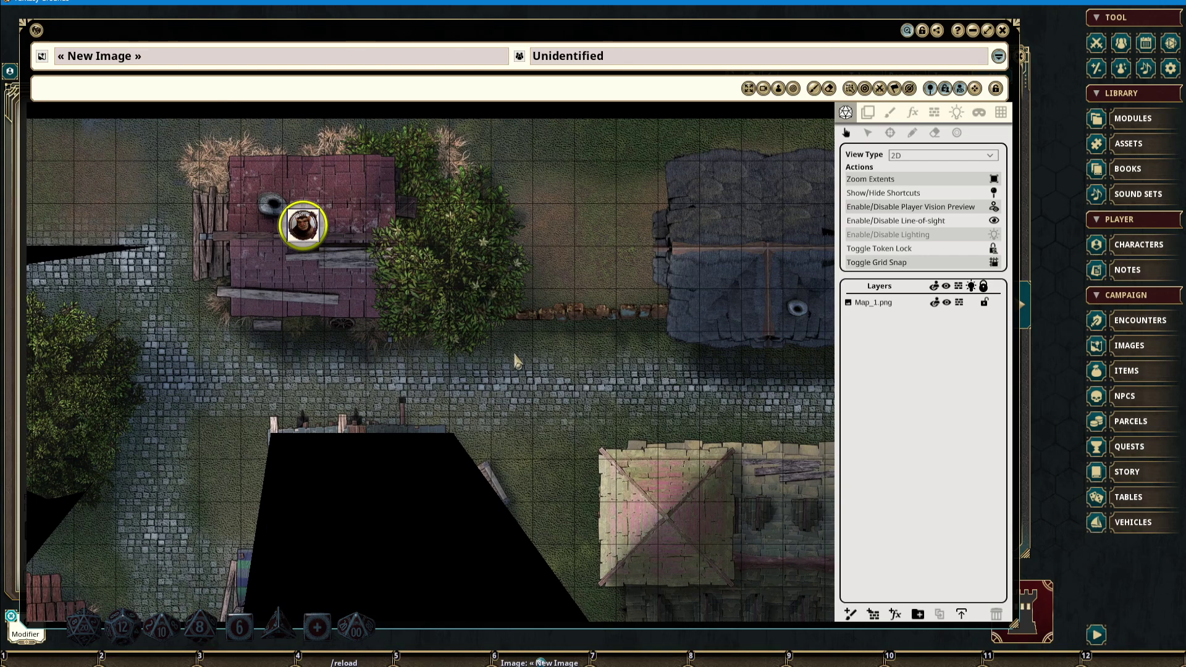
Move the token between the north and south terrain sections of the purple-roofed building to compare what each section hides
key("Up")
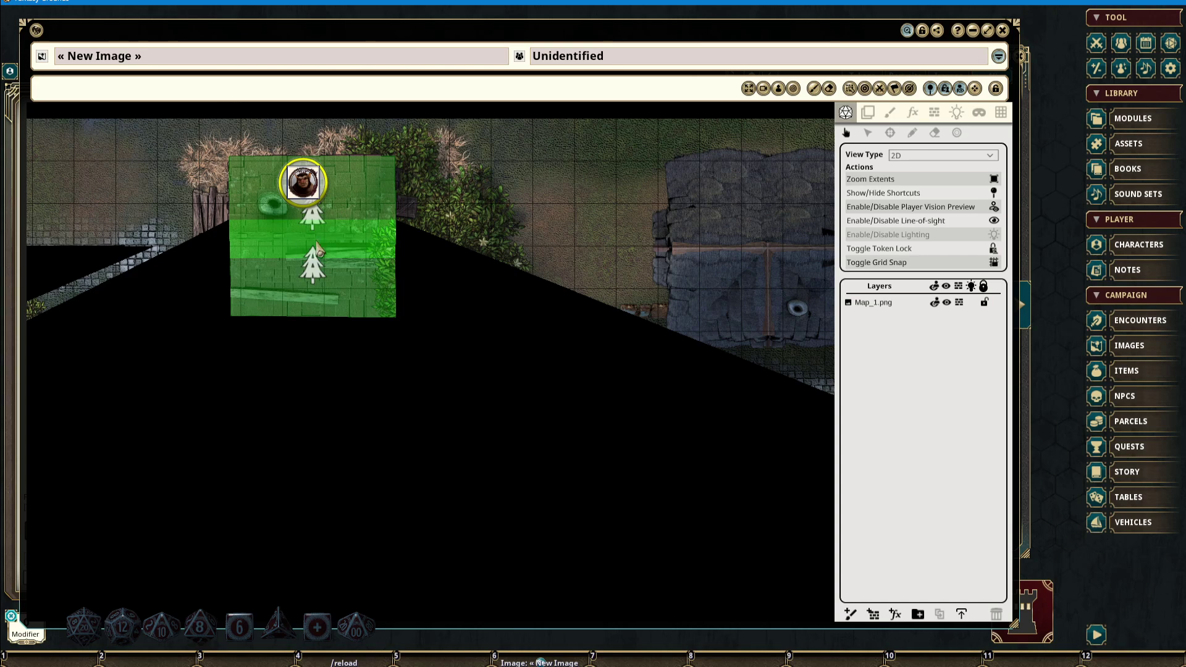
left_click_drag(363, 396, 368, 379)
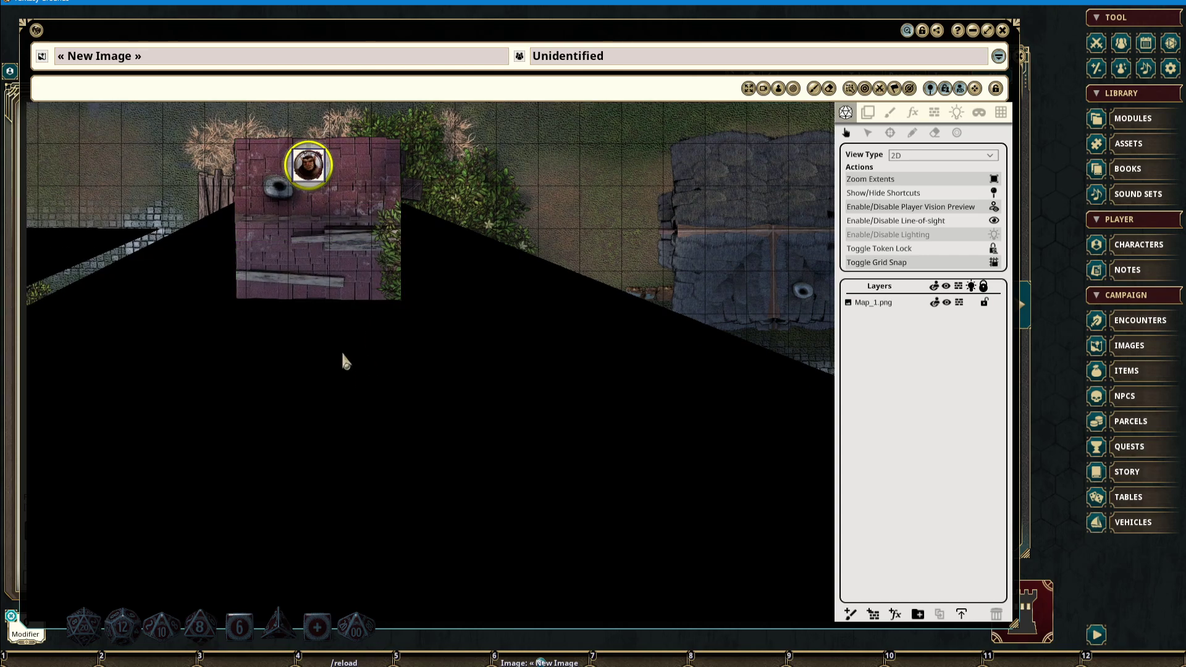
scroll(354, 372, "down", 2)
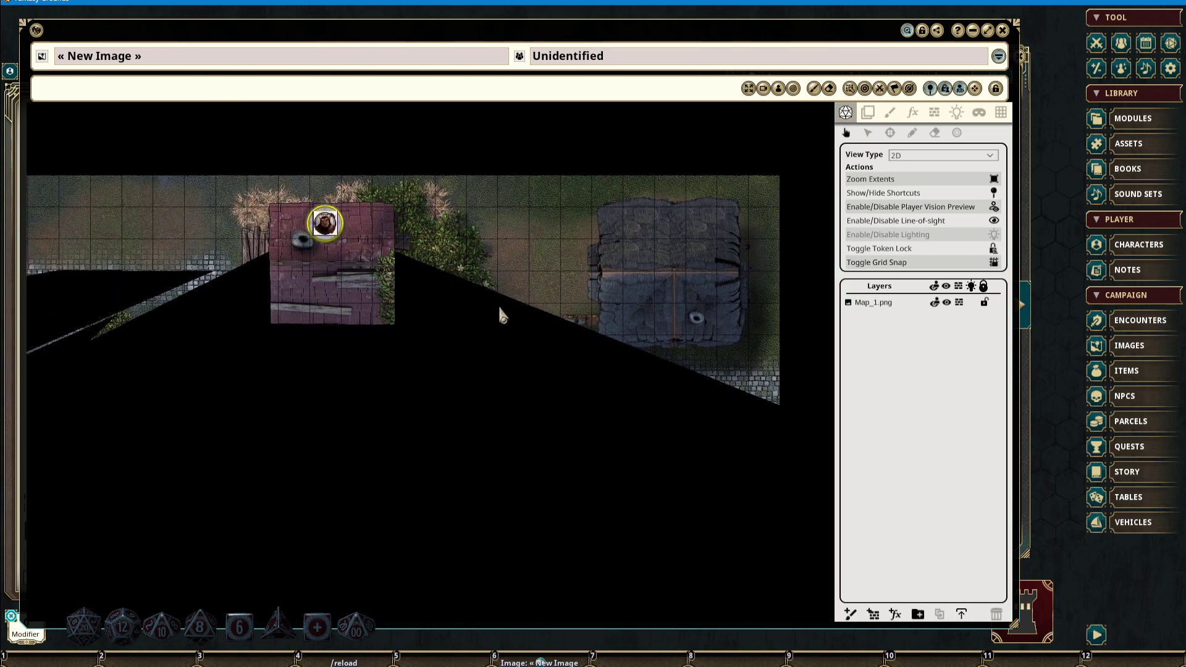
key("Down")
key("Down")
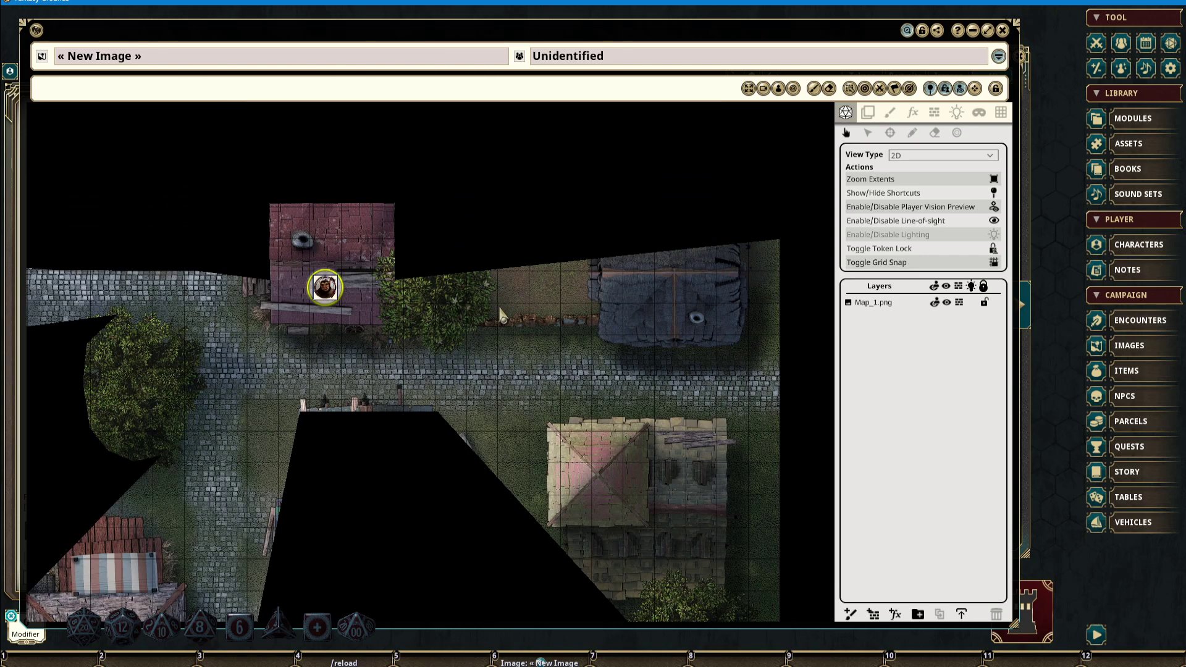
key("Up")
key("Down")
key("Right")
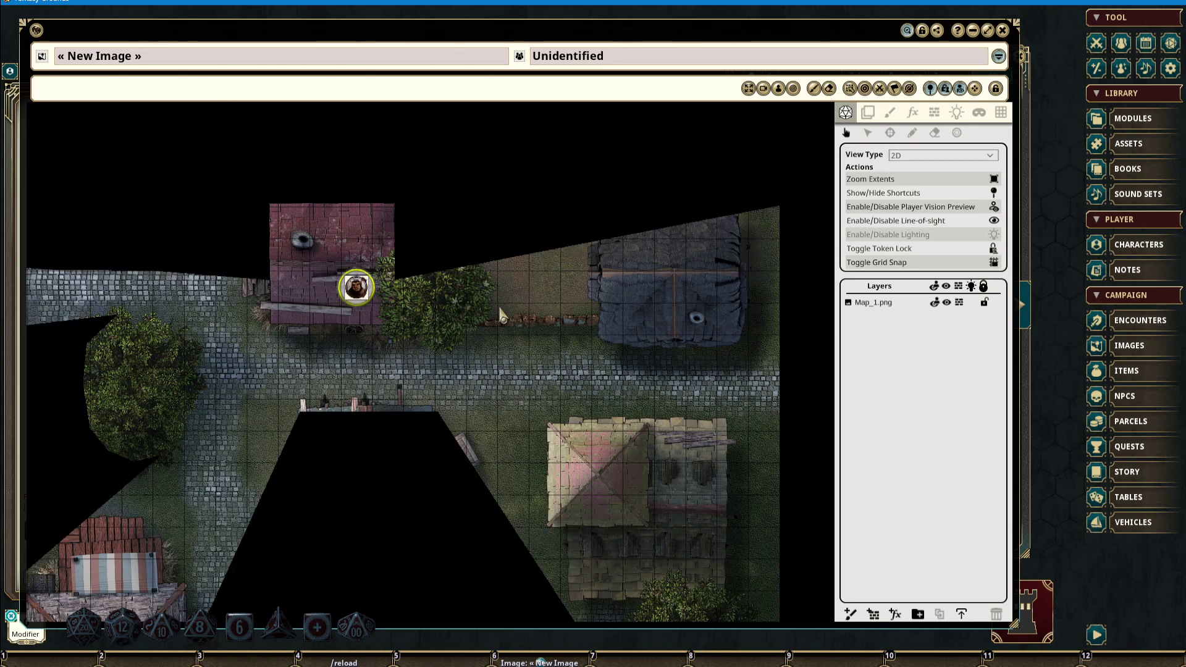
left_click_drag(501, 312, 505, 292)
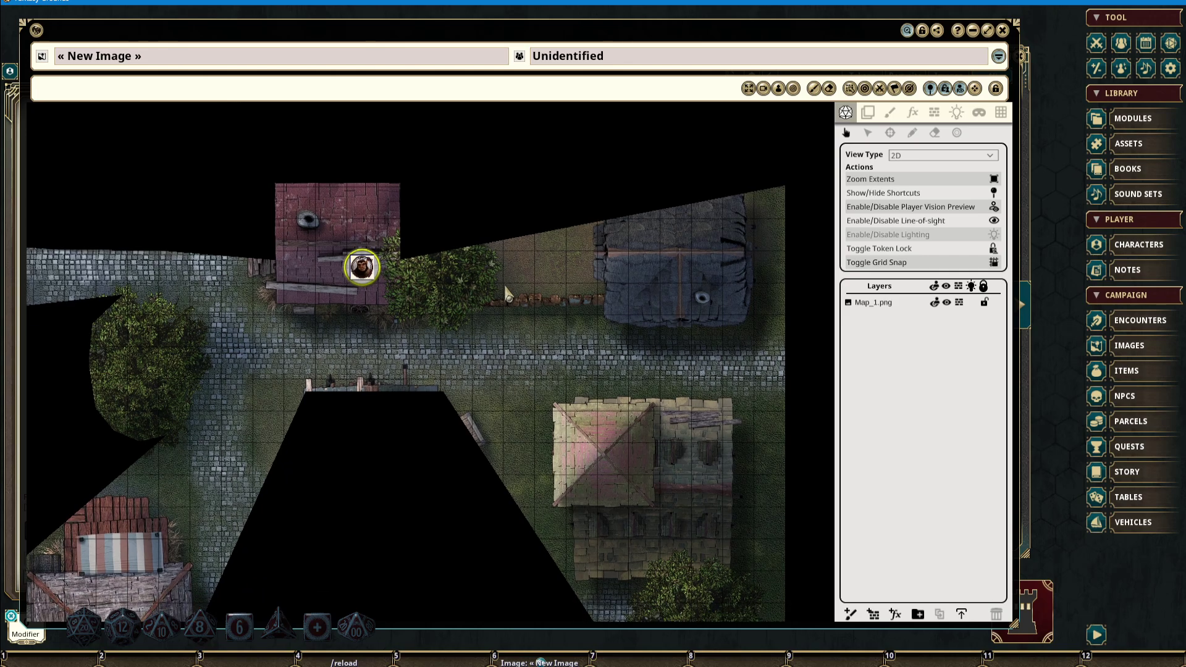
Examine the remaining line-of-sight occluder types, including toggleable wall, illusionary wall and pit, with the options each one offers
left_click(933, 111)
left_click(920, 158)
left_click(935, 156)
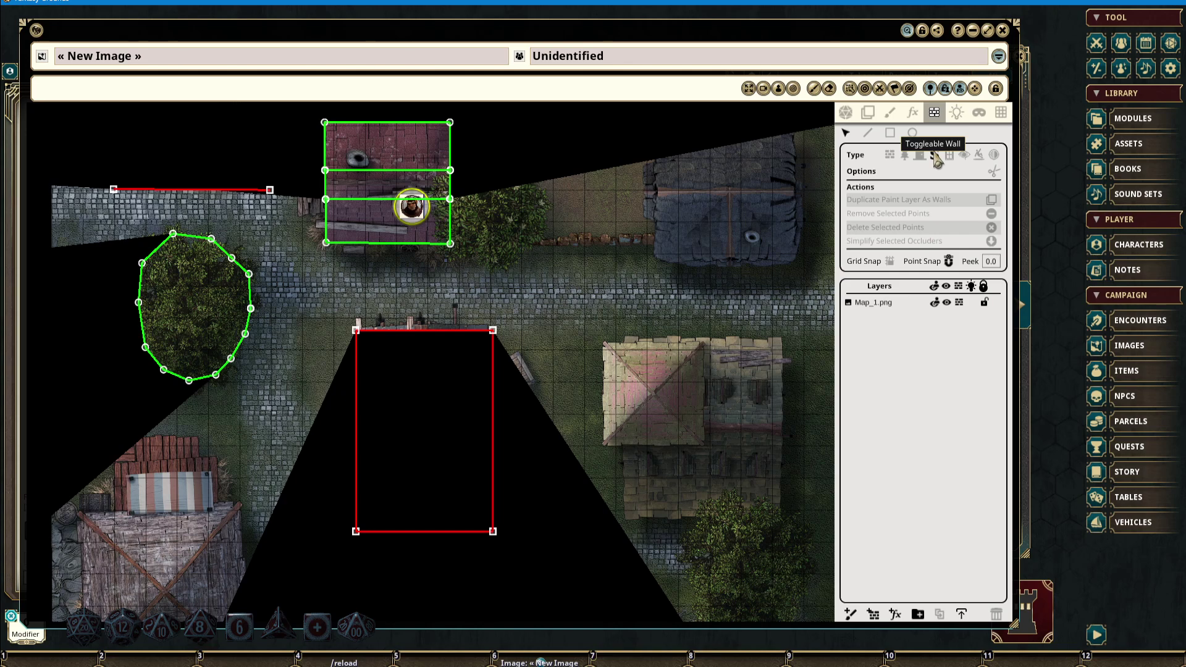
left_click(955, 157)
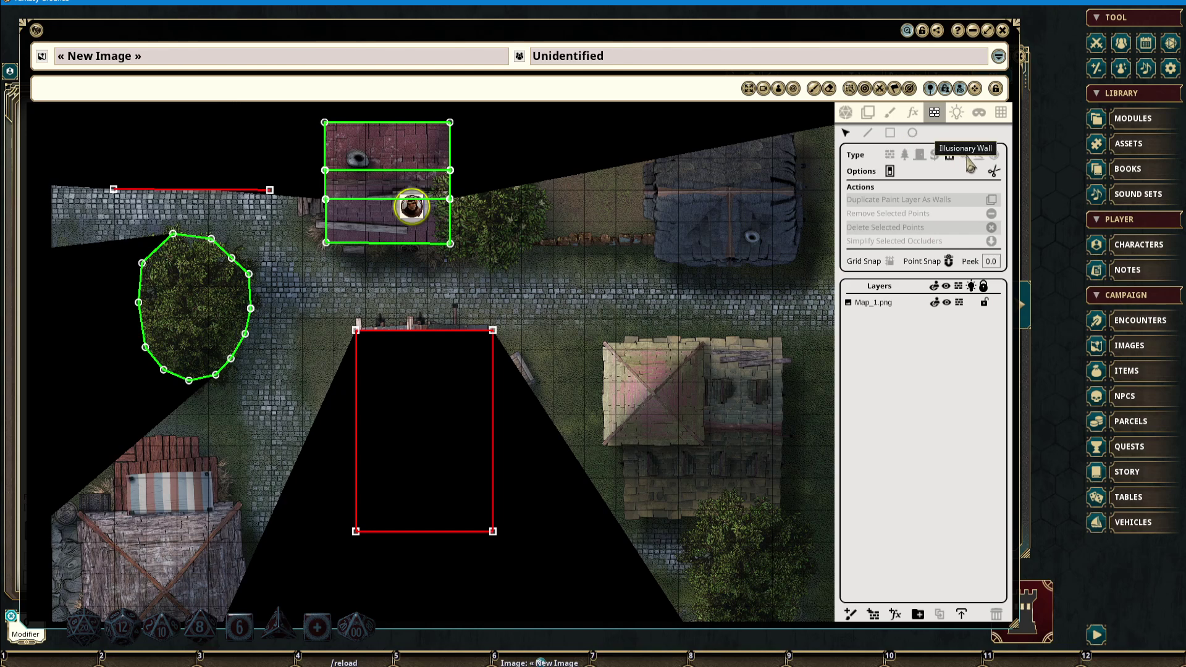
left_click(980, 155)
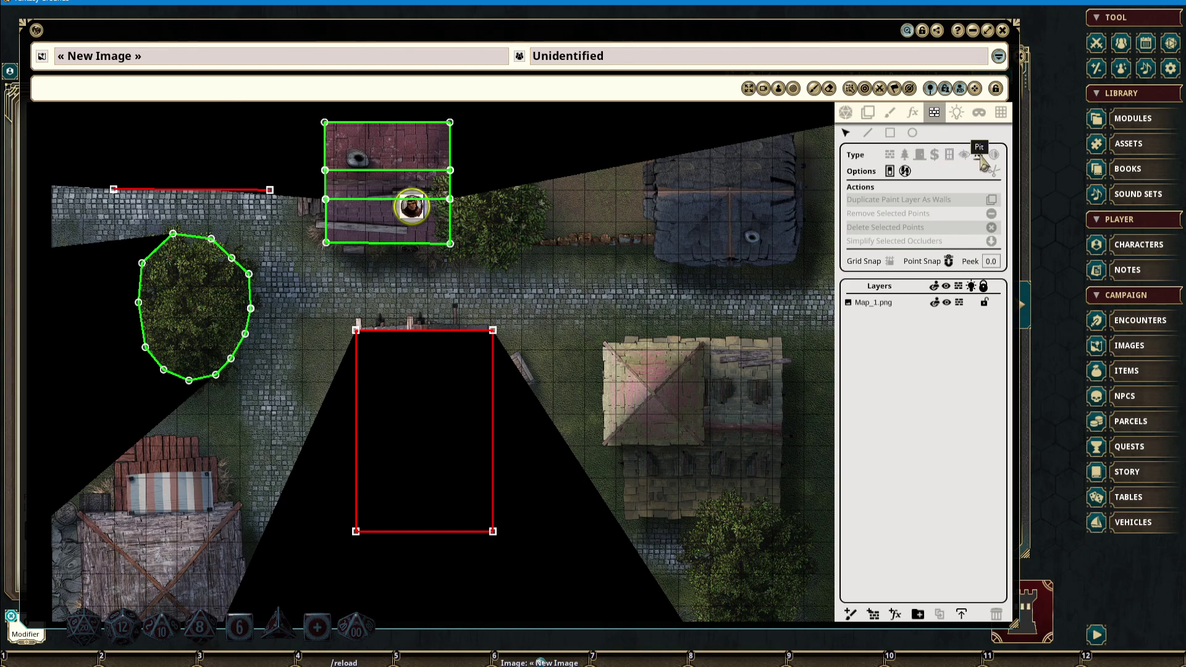
left_click(994, 155)
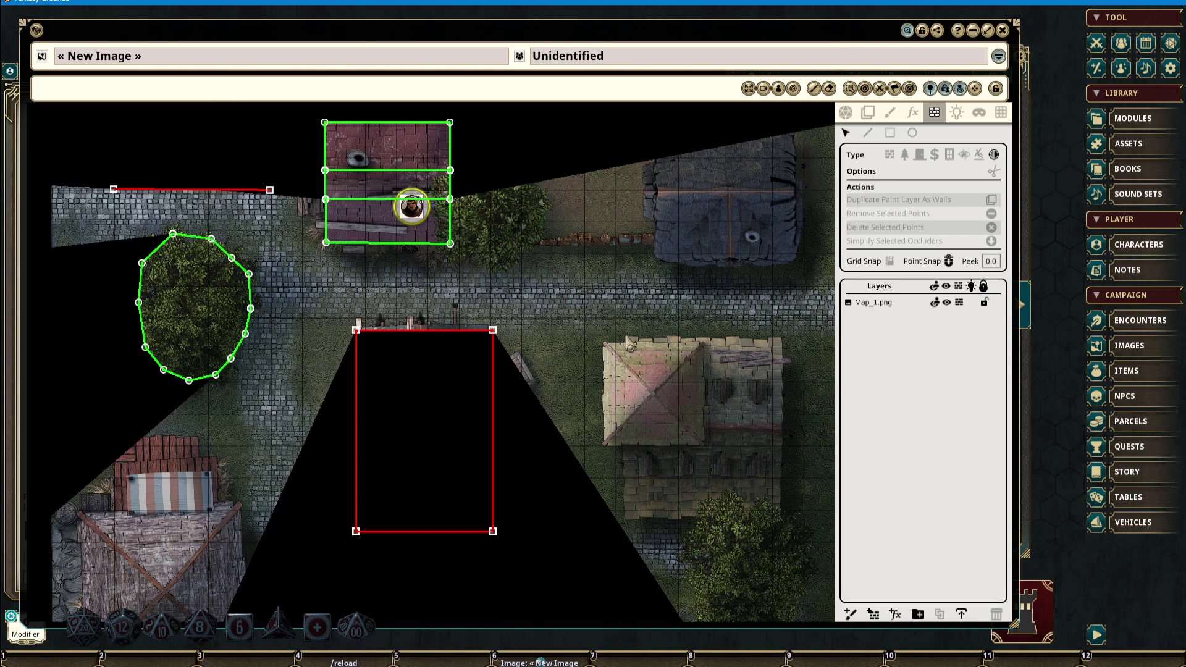
Draw a small rectangular door-type occluder across the north wall of the blue-roofed building, trimming interior occluders
left_click_drag(633, 345, 631, 315)
scroll(436, 283, "up", 5)
left_click_drag(398, 337, 434, 326)
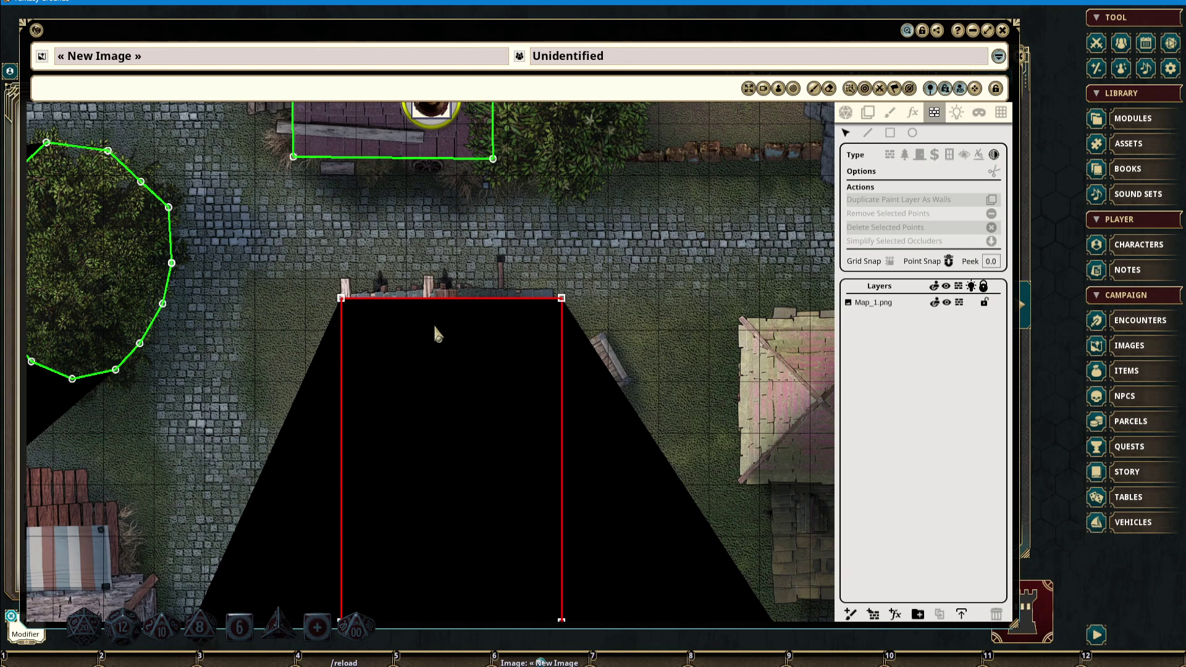
left_click_drag(546, 350, 425, 302)
left_click_drag(615, 336, 353, 276)
left_click_drag(548, 312, 434, 280)
left_click_drag(388, 329, 700, 338)
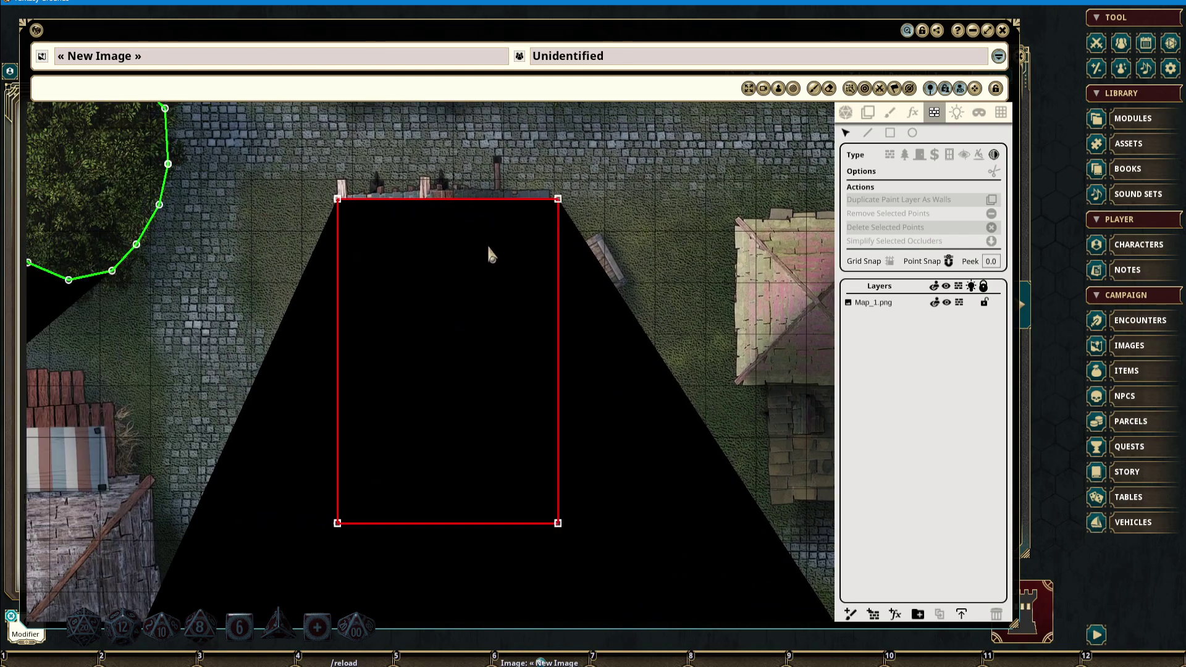
left_click_drag(473, 293, 479, 304)
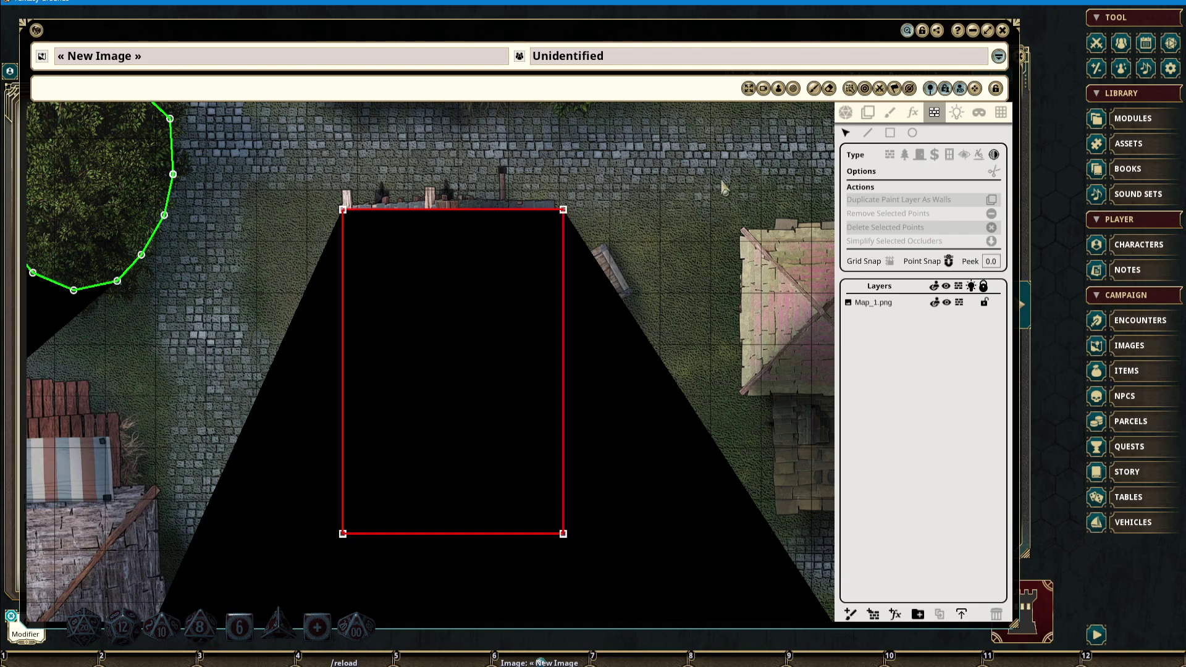
left_click(920, 154)
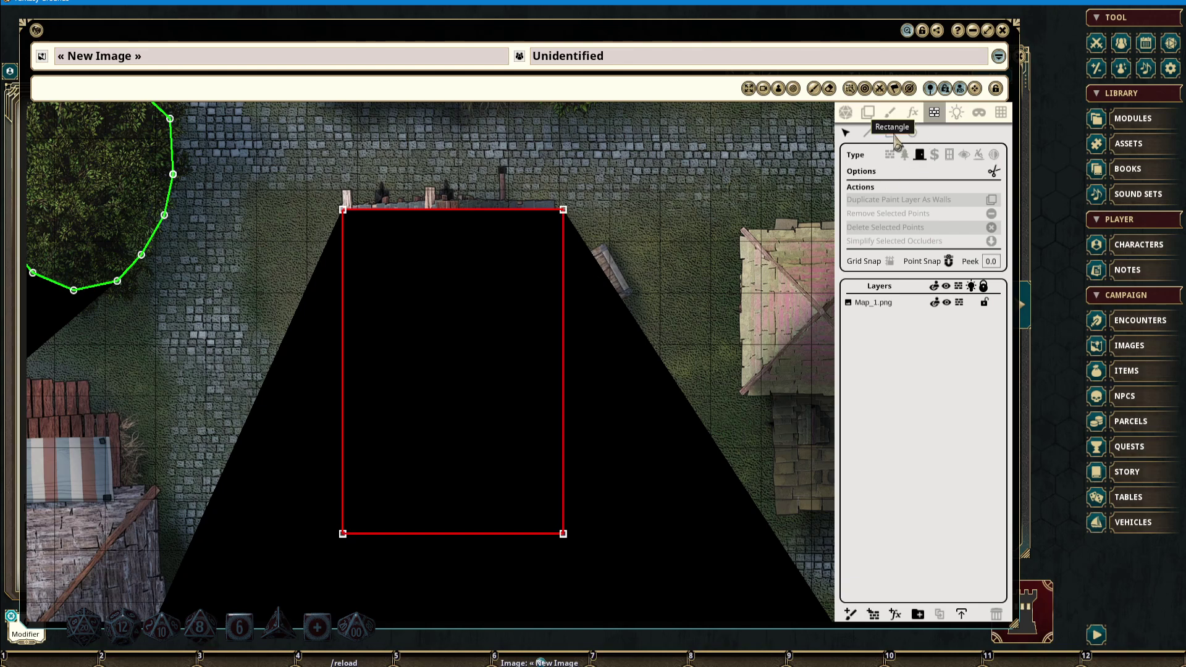
scroll(450, 210, "up", 3)
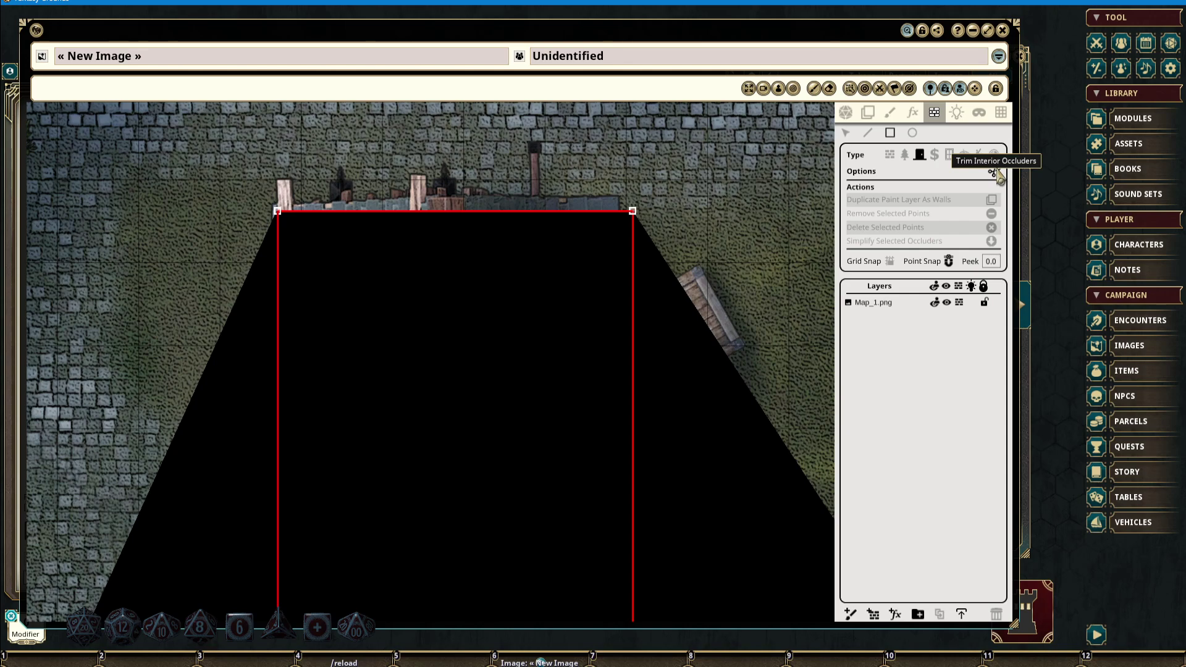
left_click_drag(394, 202, 522, 224)
scroll(790, 213, "down", 2)
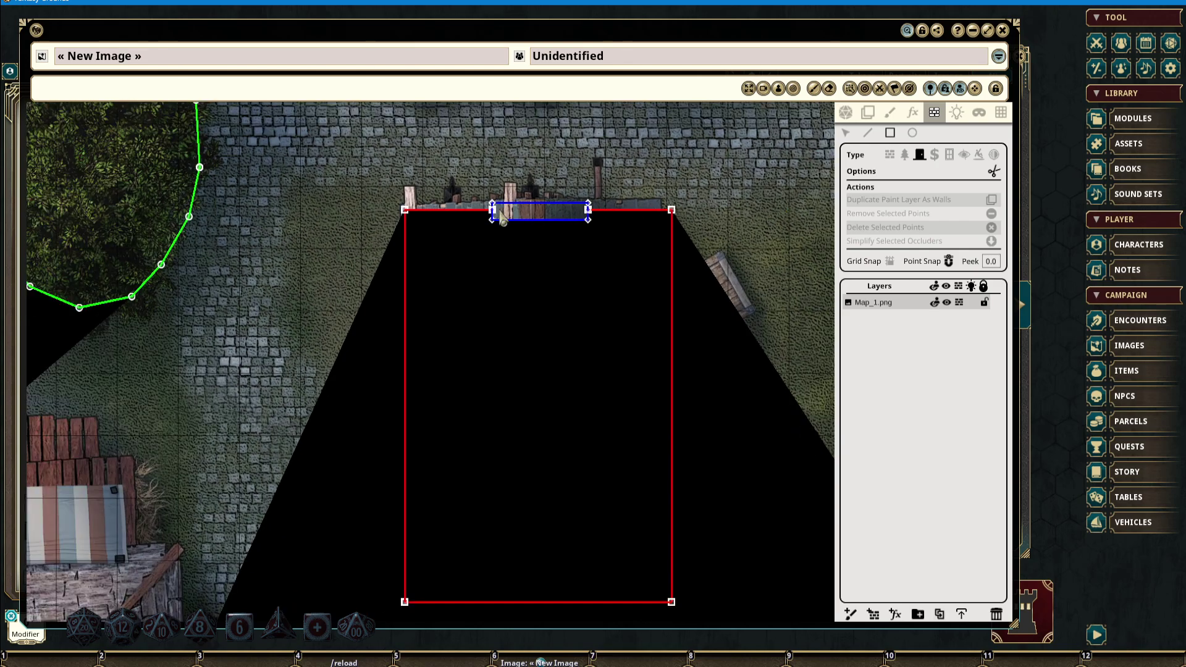
Move the token south onto the street in front of the blue-roofed building and open its new door
left_click_drag(787, 272, 695, 234)
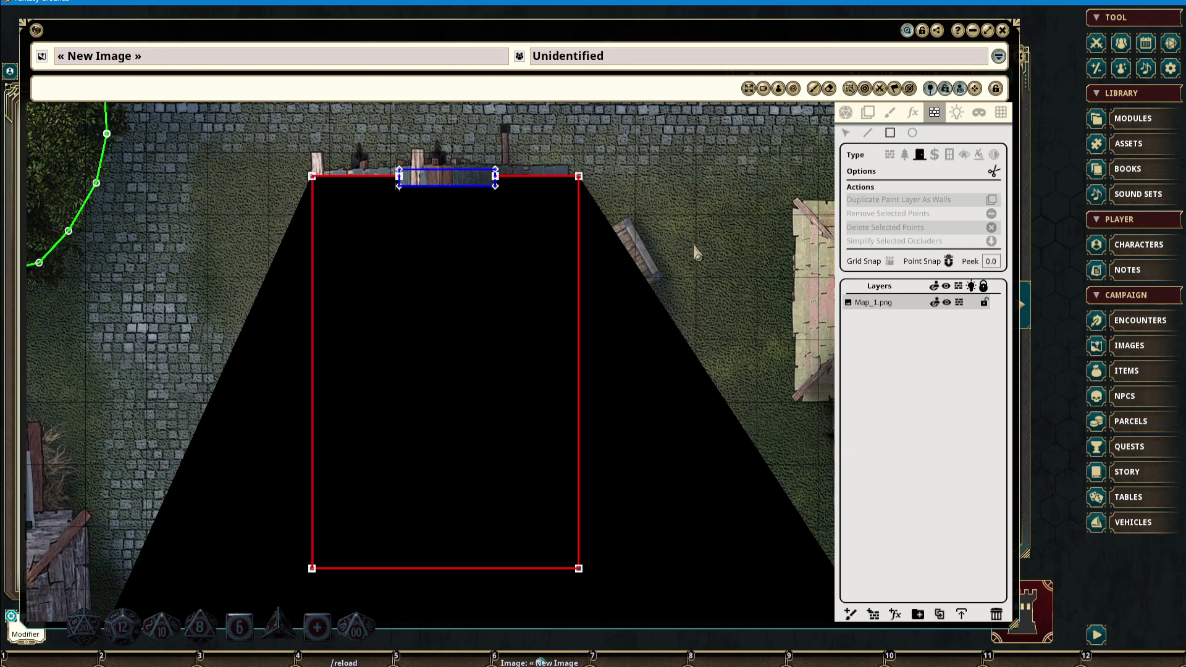
left_click_drag(736, 269, 690, 272)
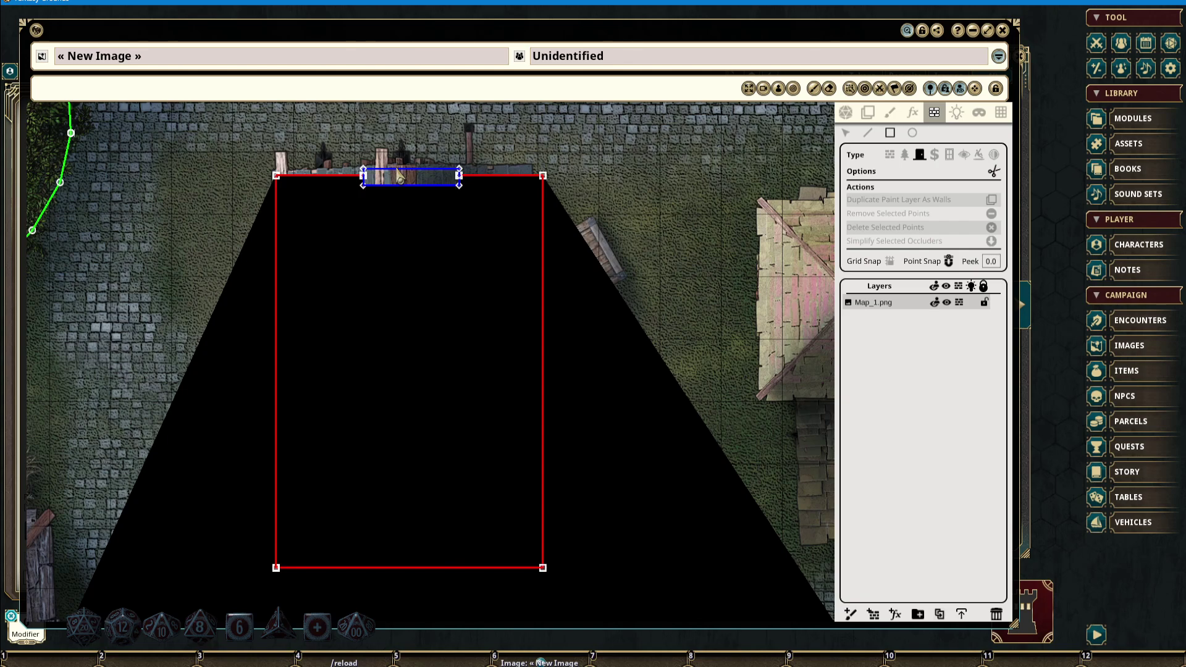
scroll(397, 169, "down", 4)
left_click_drag(592, 189, 651, 291)
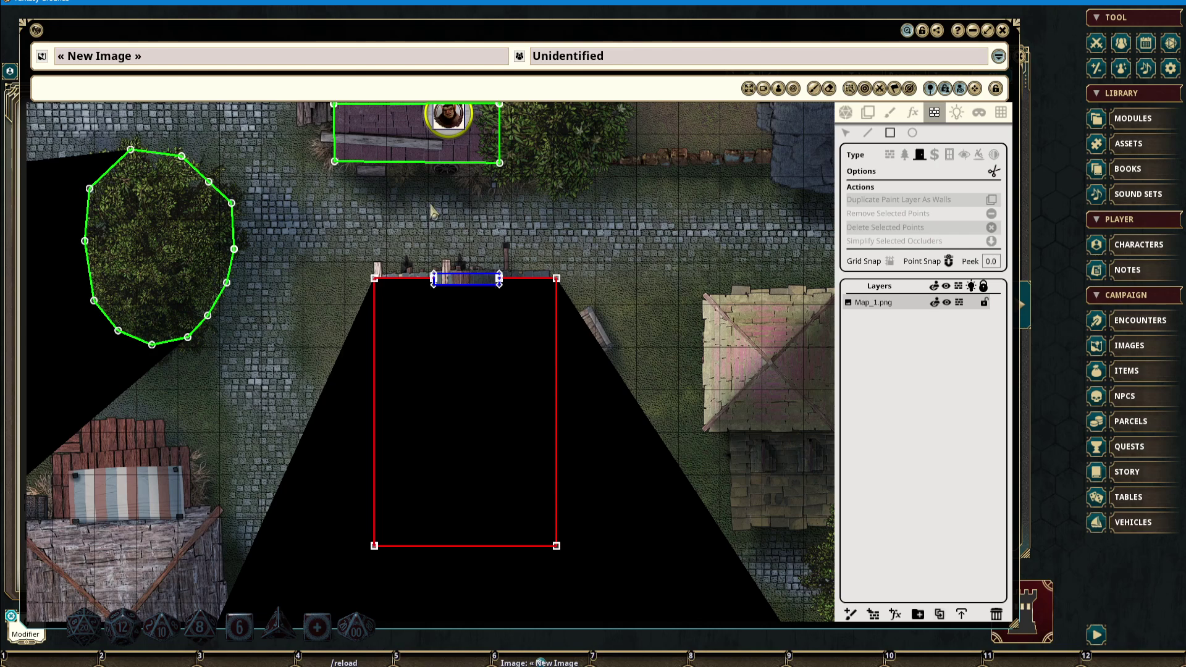
left_click(845, 112)
left_click(452, 119)
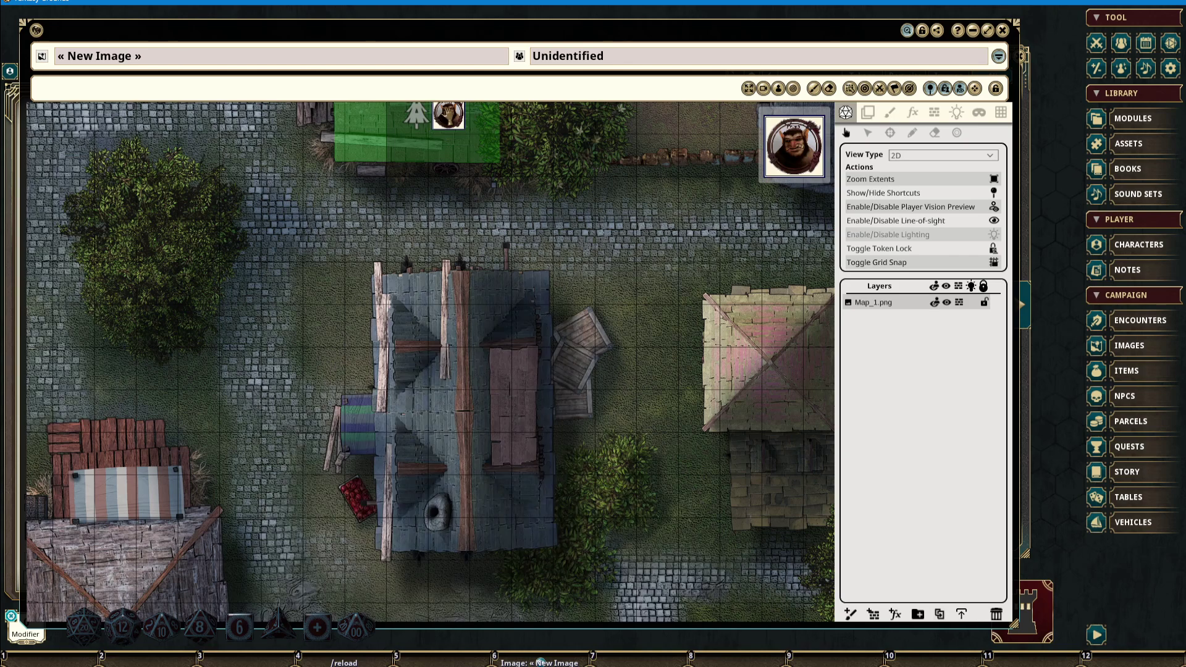
left_click_drag(558, 160, 578, 207)
left_click(475, 162)
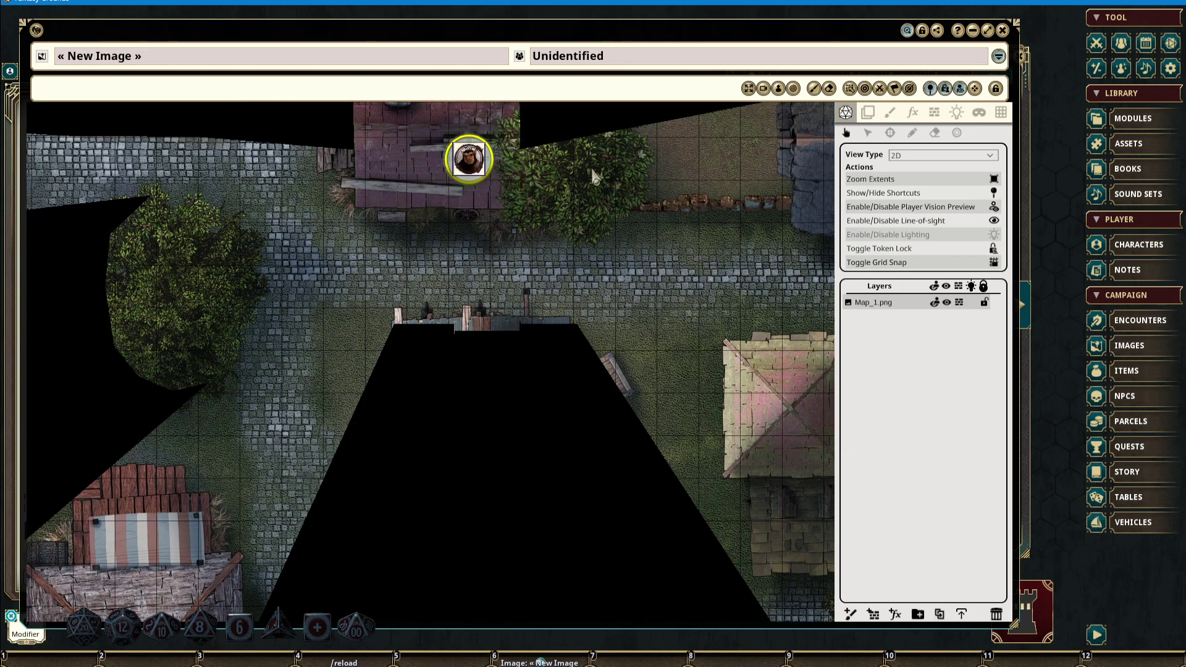
key("Down")
key("Down")
key("Down")
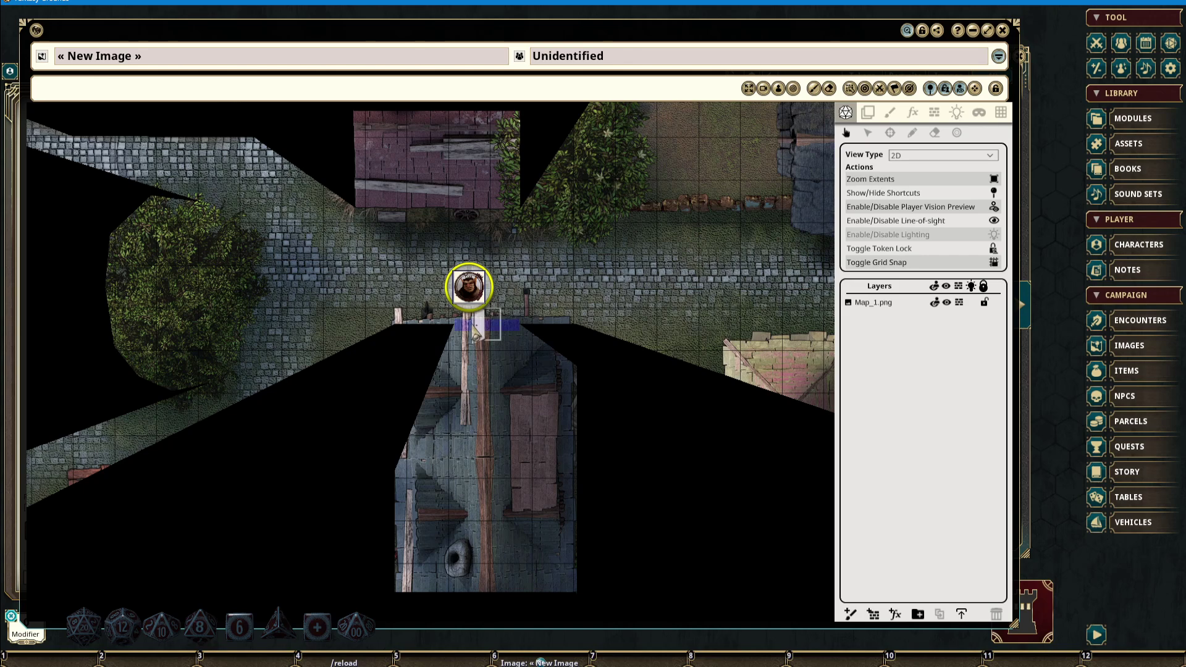
Close the door in the north wall to compare the token's view of the building from the street
left_click(487, 324)
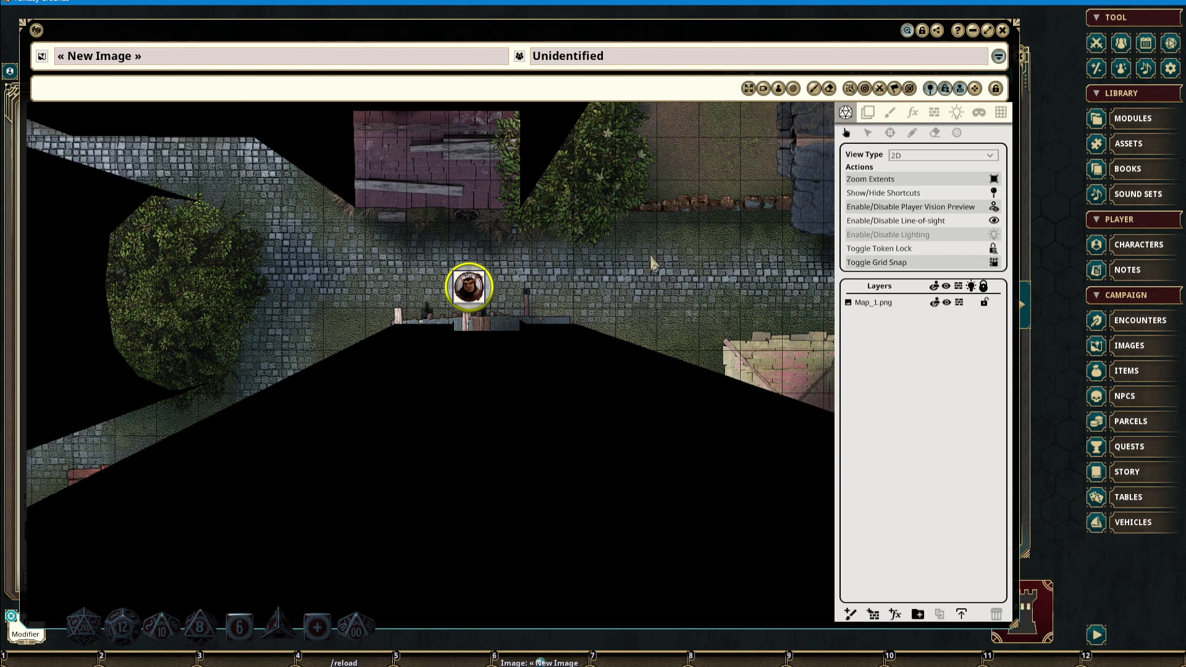
key("Right")
key("Left")
key("shift")
left_click_drag(630, 262, 676, 284)
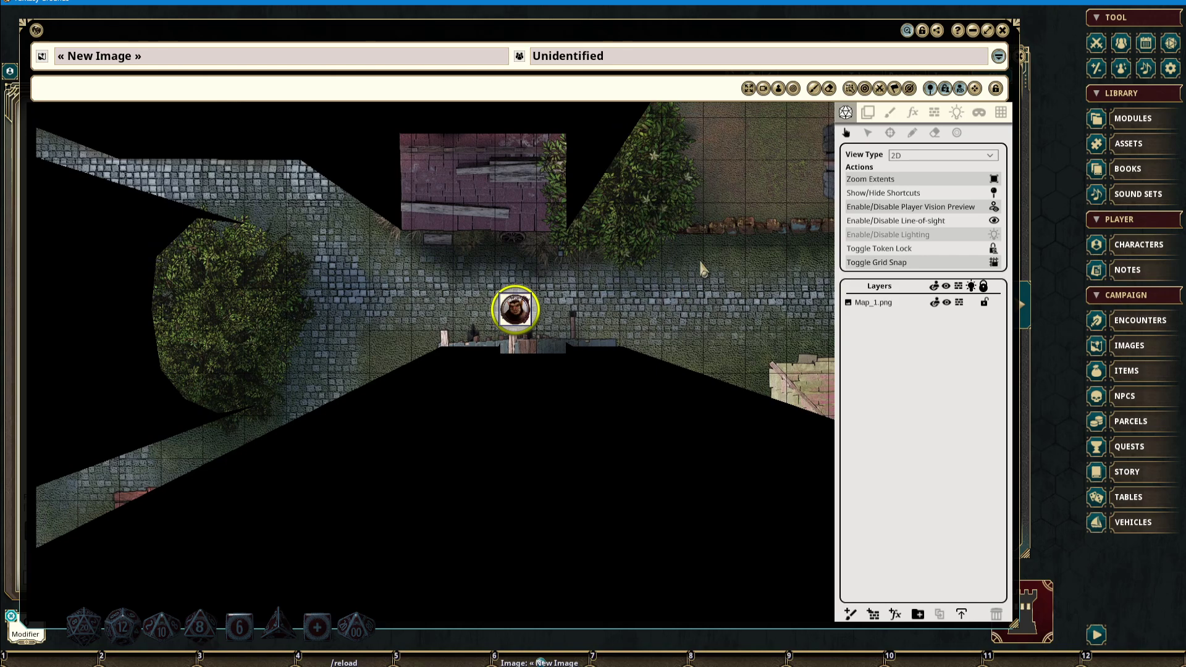
Select the blue-roofed building's wall and door occluder points and set the line-of-sight peek amount to 1.0
left_click_drag(701, 265, 578, 215)
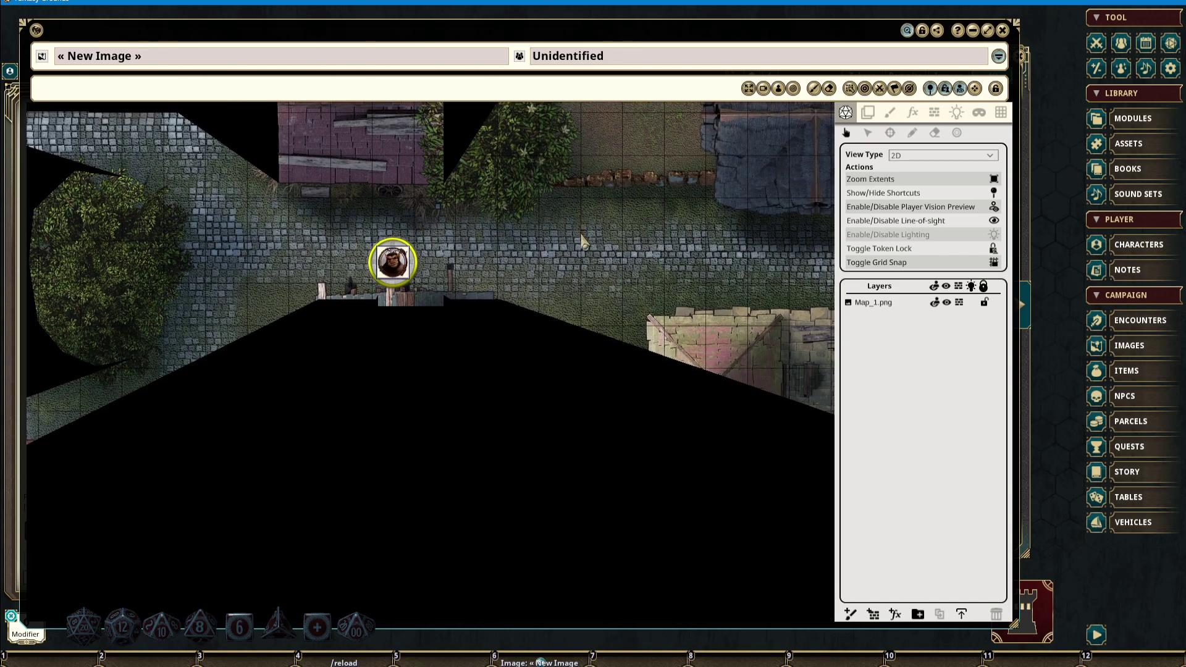
left_click_drag(582, 238, 537, 237)
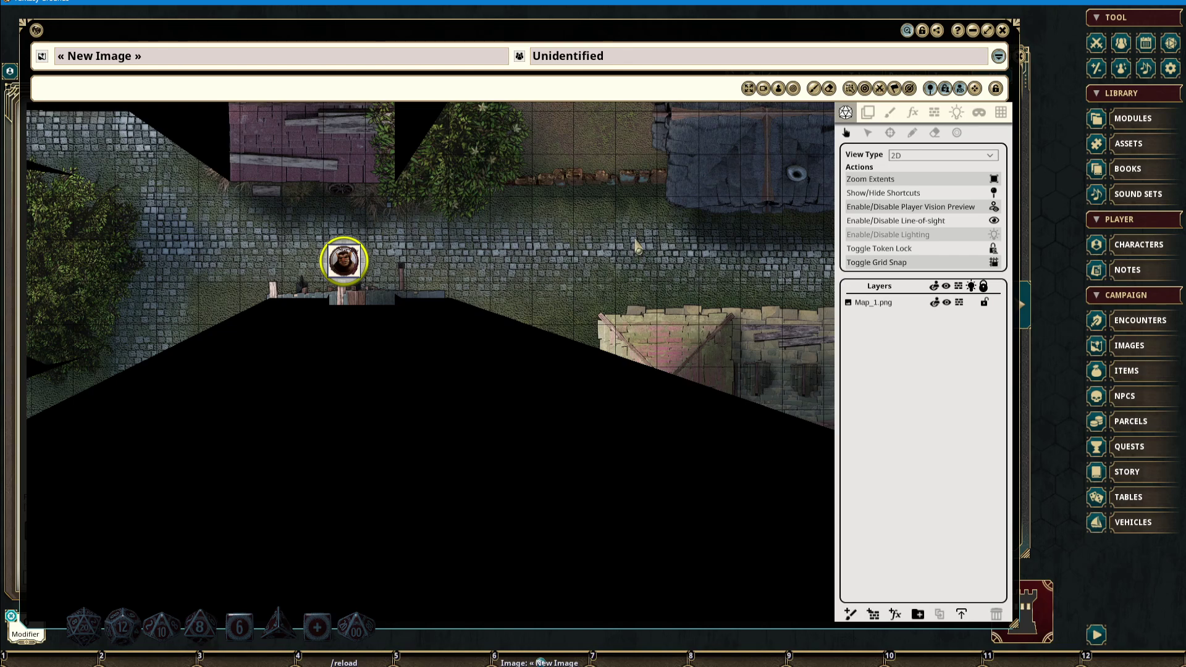
left_click_drag(534, 234, 628, 229)
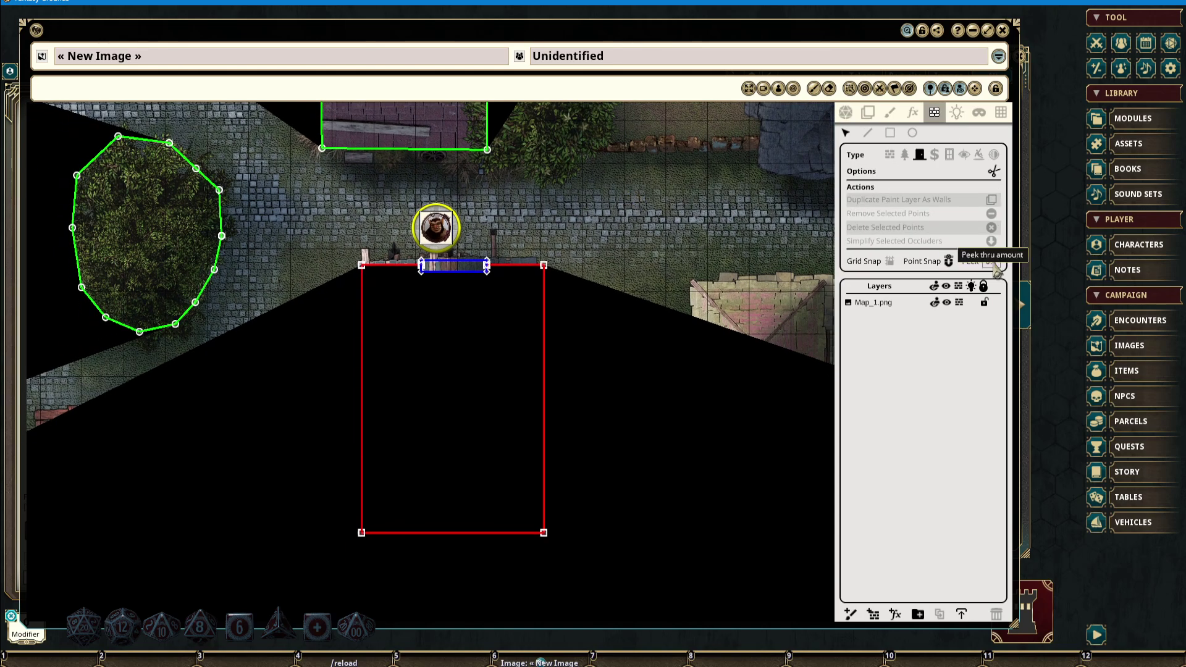
left_click_drag(331, 245, 584, 554)
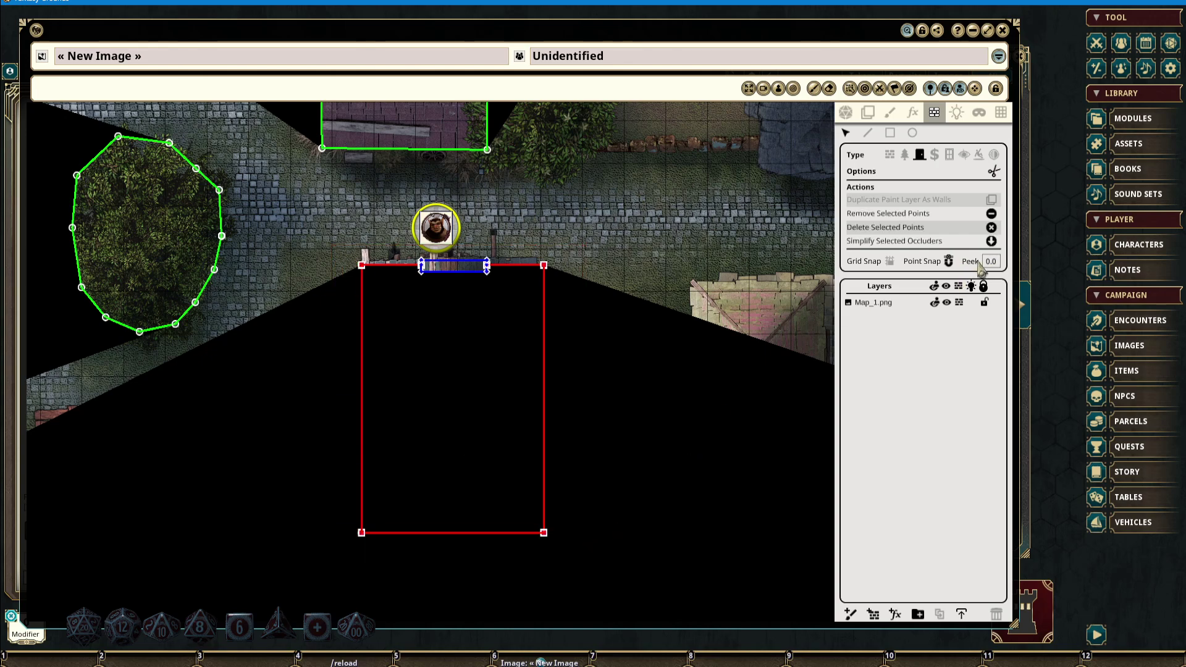
type("1")
key("Return")
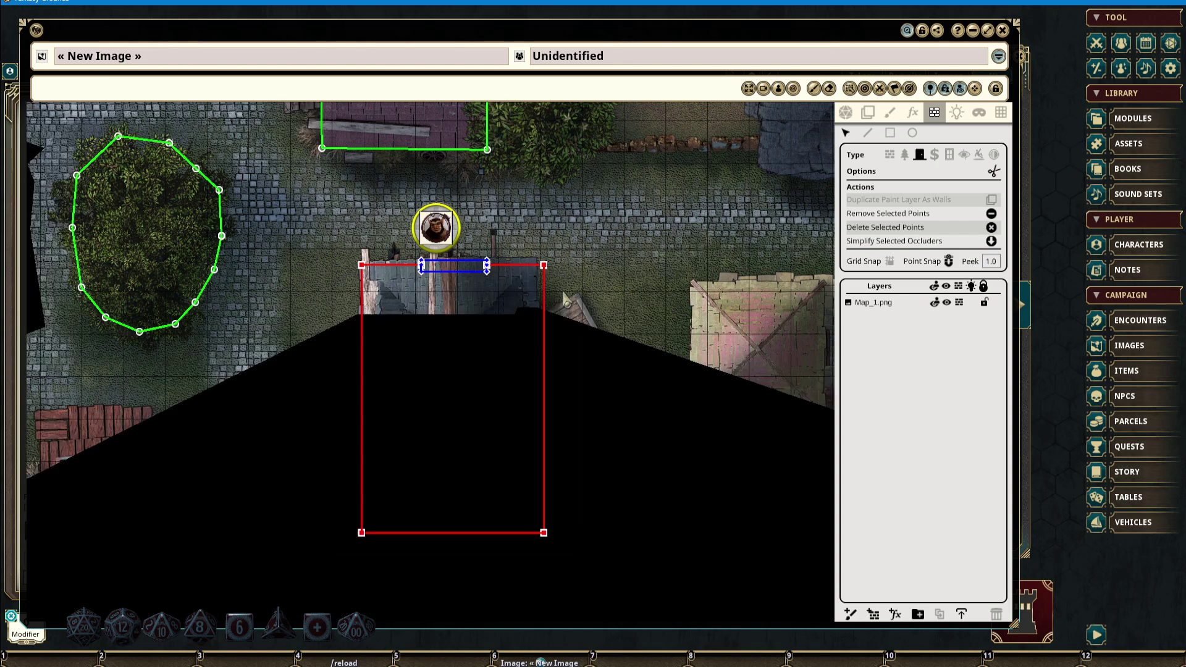
Lower the line-of-sight peek amount to 0.5, then to 0.0, to compare the visible roof edge
left_click(991, 262)
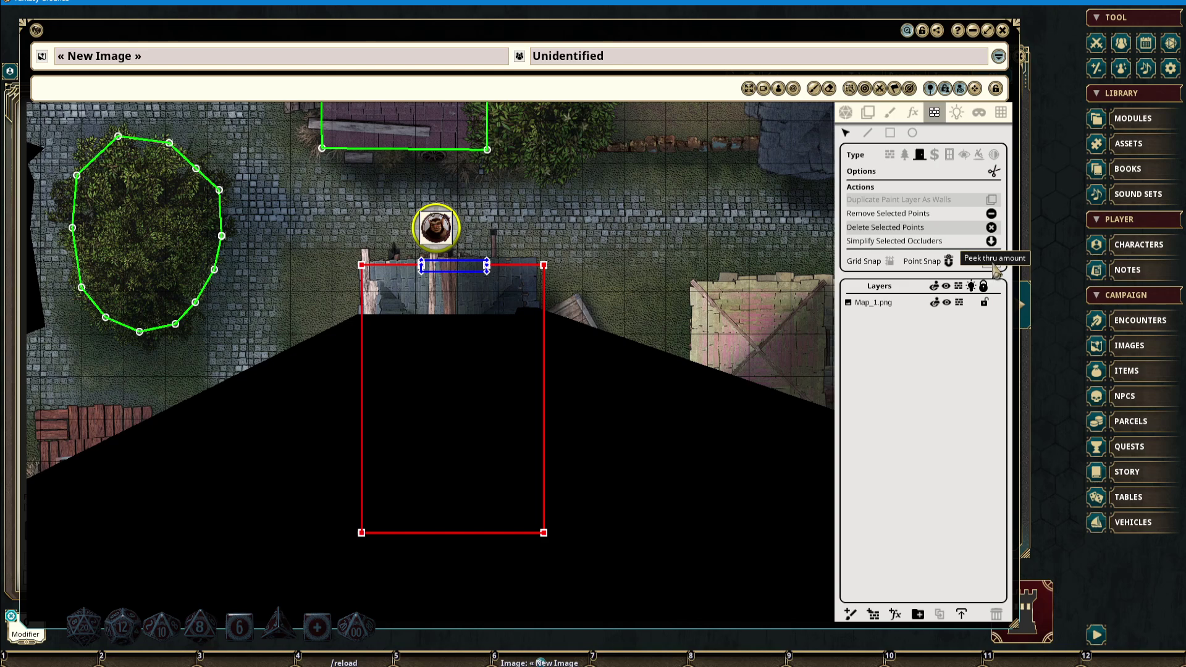
left_click_drag(578, 253, 687, 288)
left_click_drag(736, 221, 685, 252)
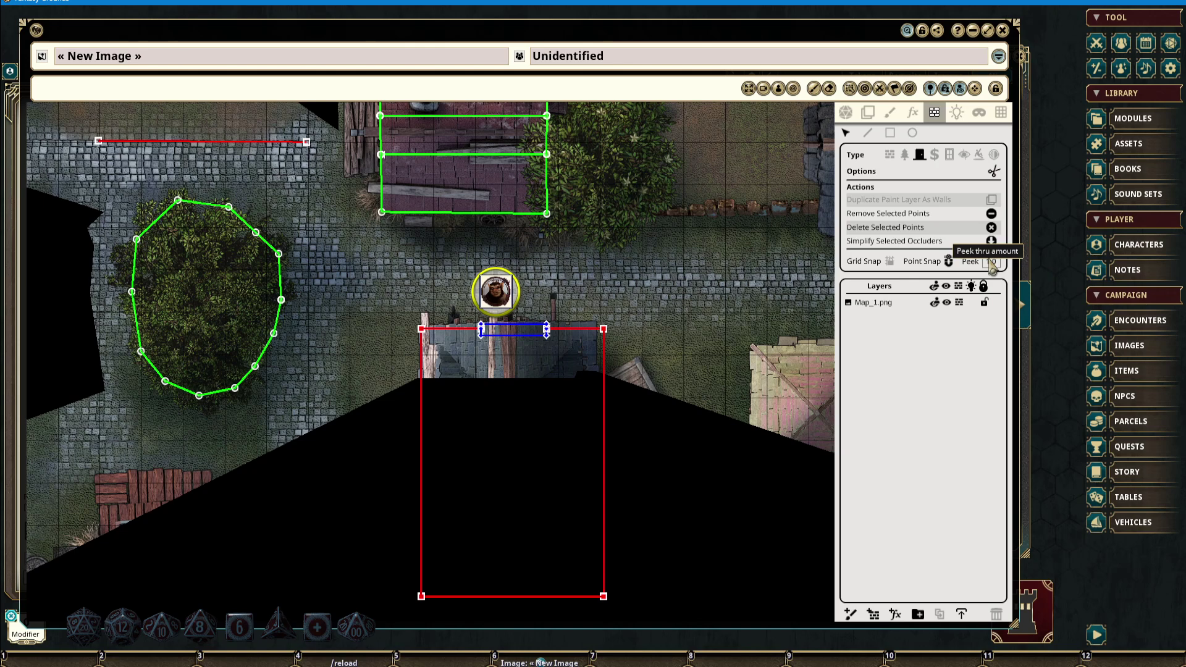
left_click_drag(754, 301, 690, 289)
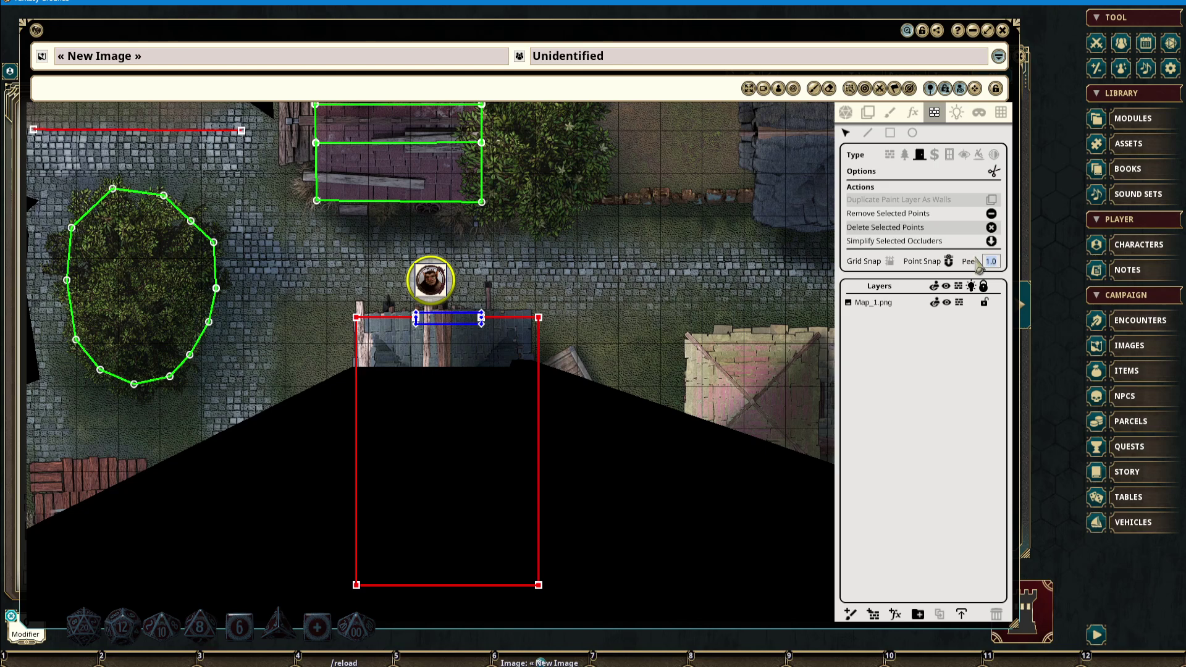
scroll(983, 267, "down", 1)
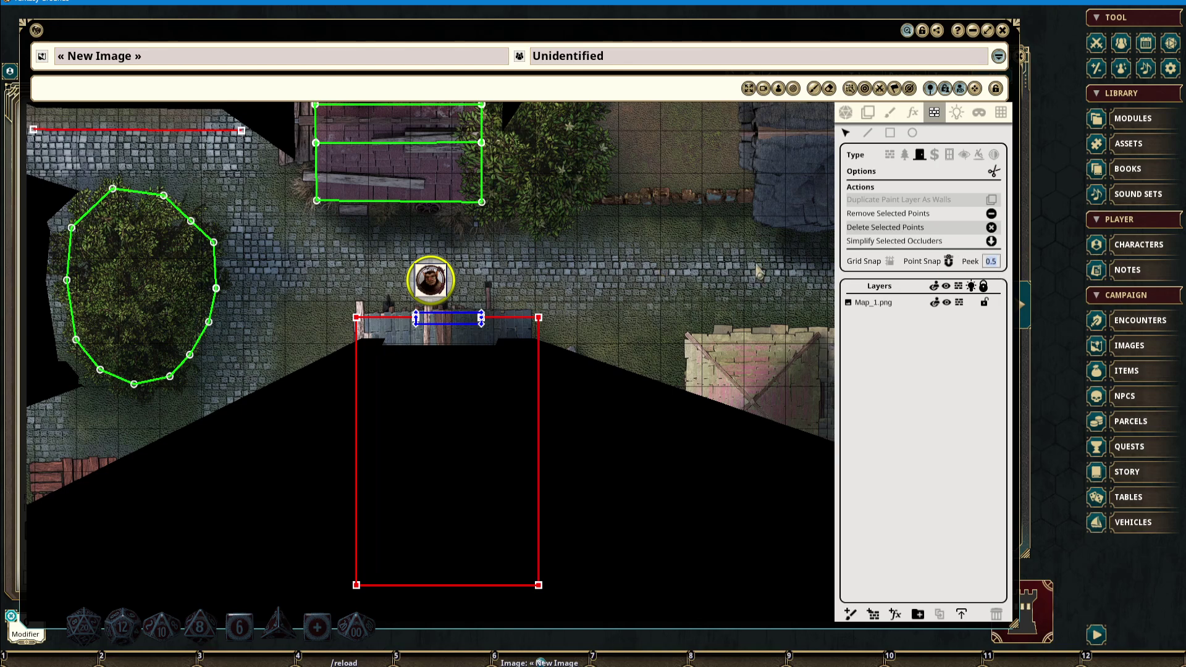
key("Return")
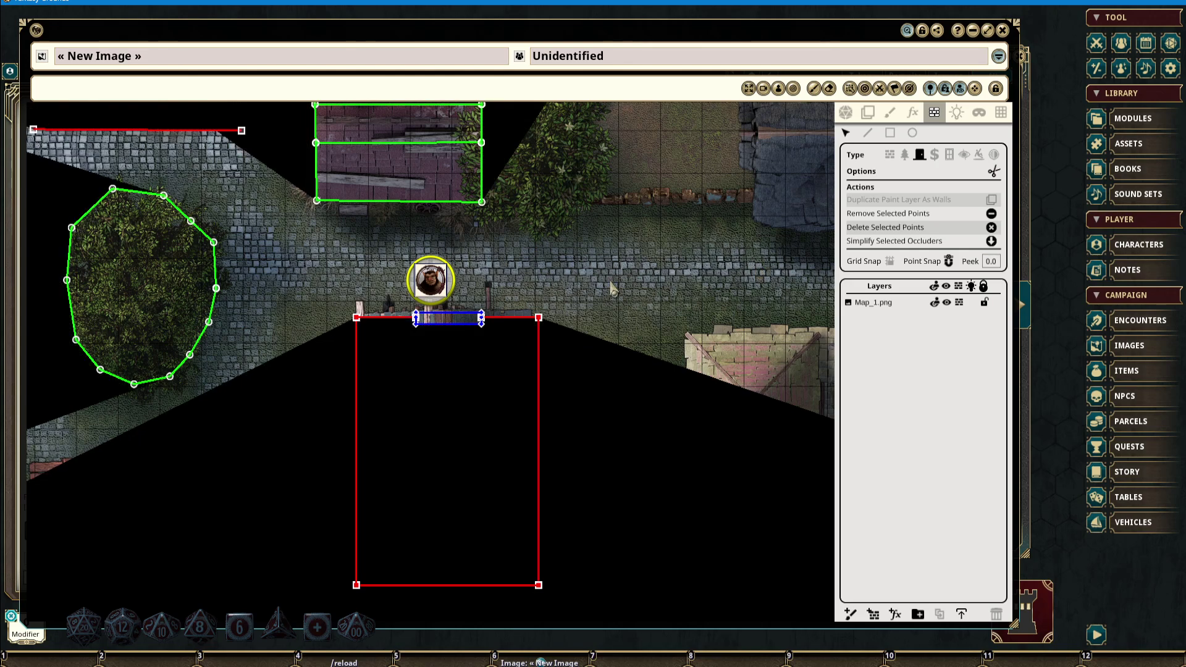
Move the token to the west side of the blue-roofed building and set the peek amount to 0.2
scroll(377, 321, "up", 5)
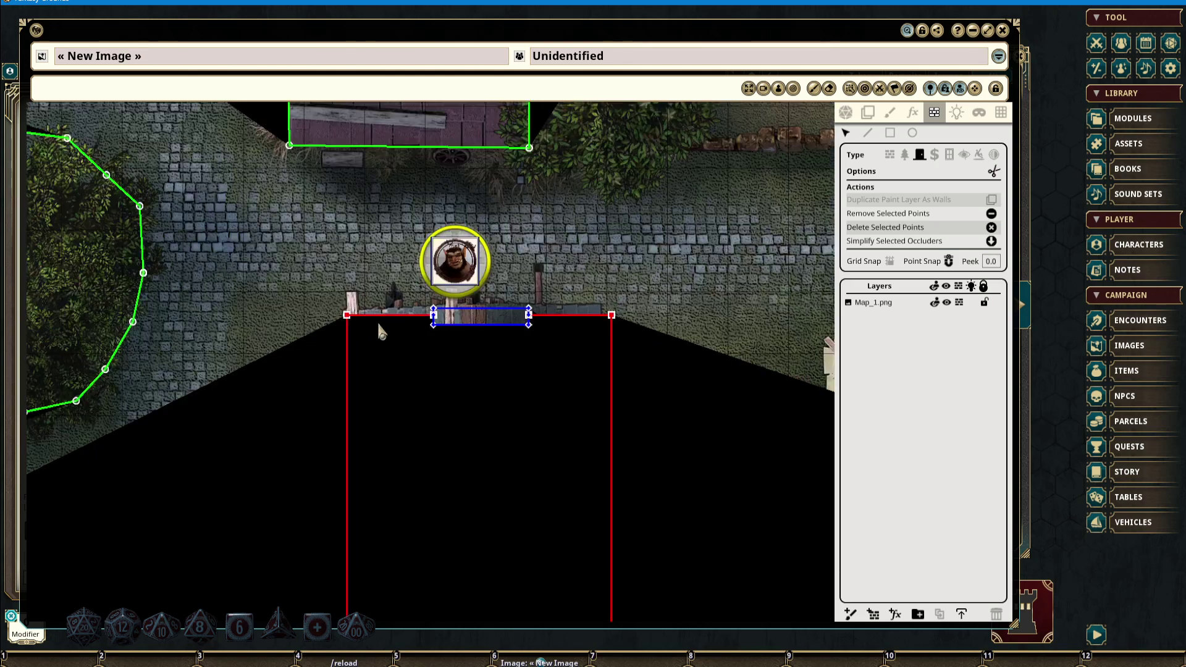
scroll(412, 307, "down", 5)
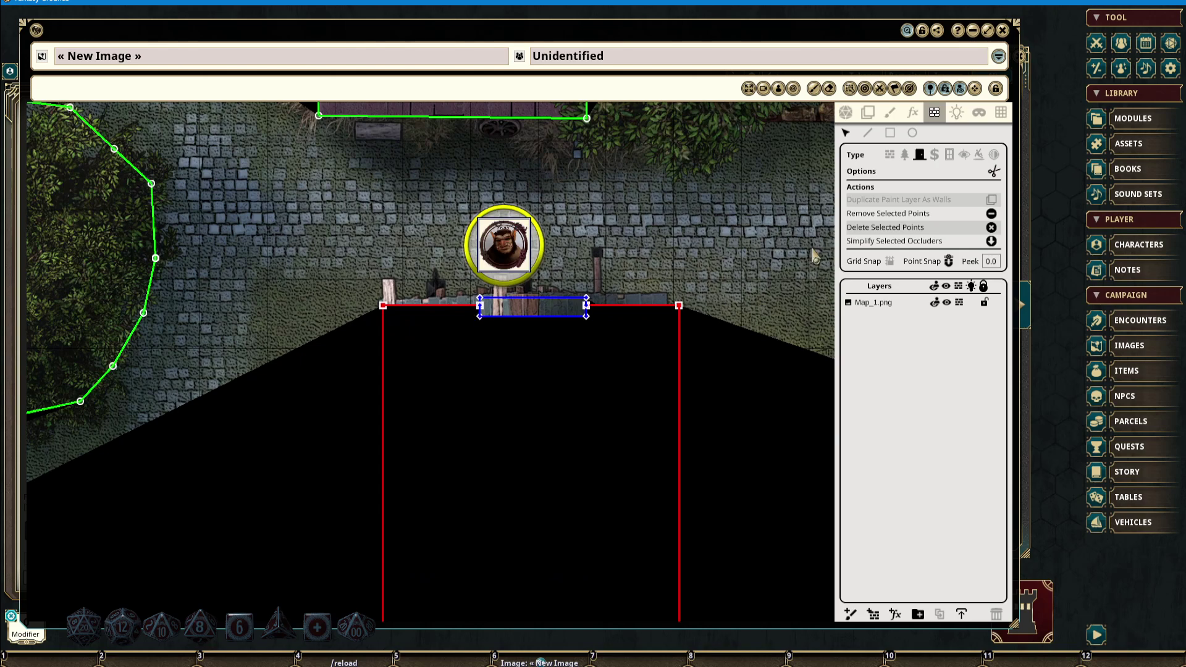
left_click(846, 112)
left_click_drag(504, 245, 268, 382)
left_click(934, 112)
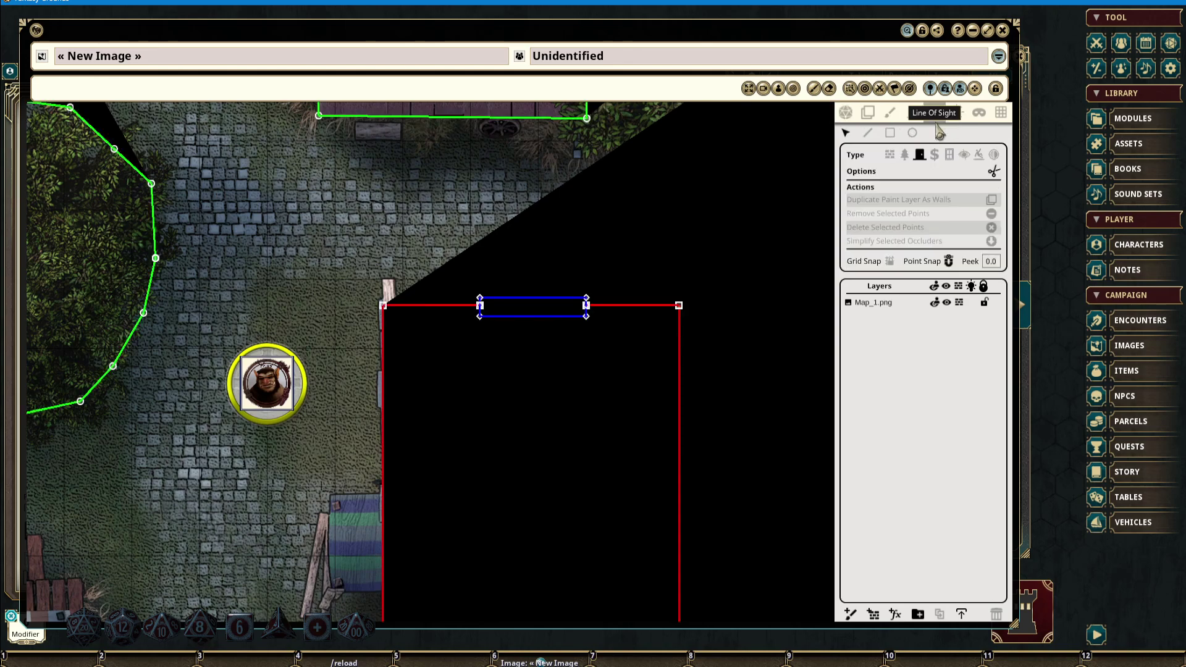
type("0.2")
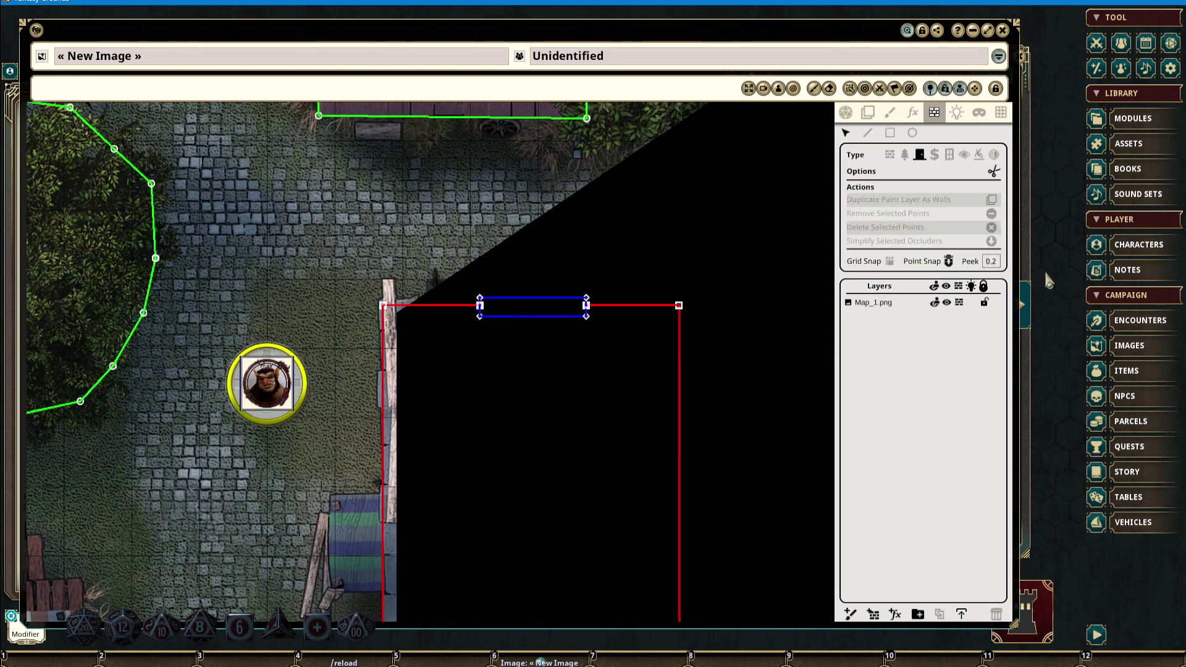
scroll(598, 303, "down", 3)
left_click_drag(649, 299, 624, 210)
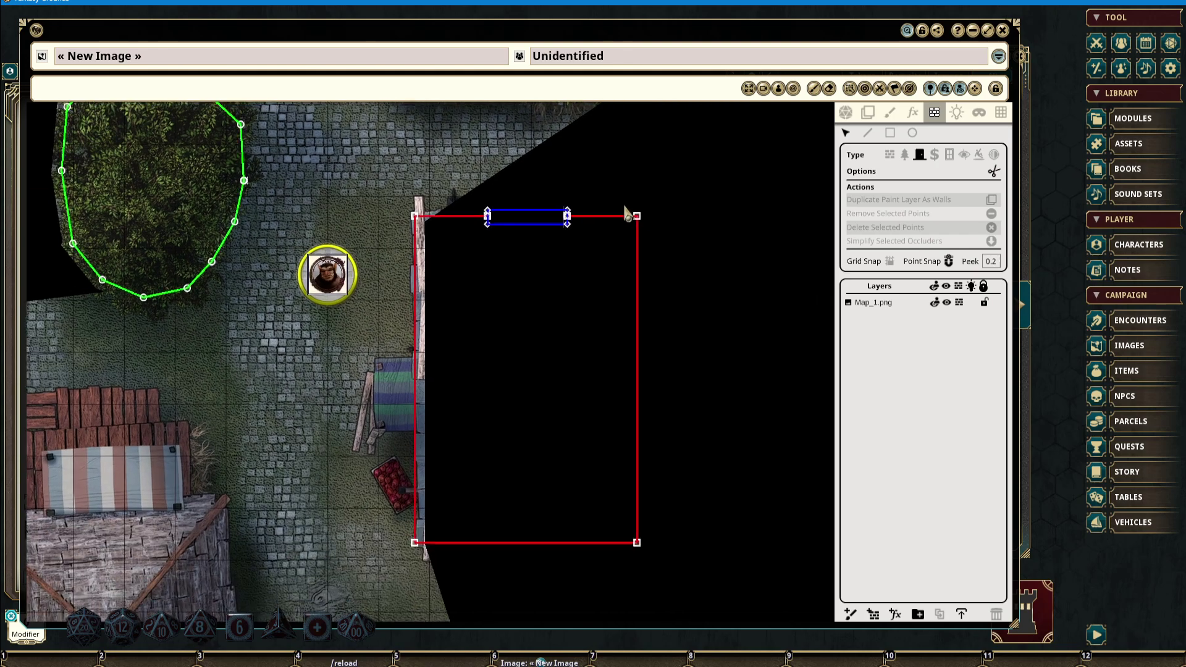
Move the token around to the crates on the east side of the blue-roofed building to compare its view
left_click(845, 111)
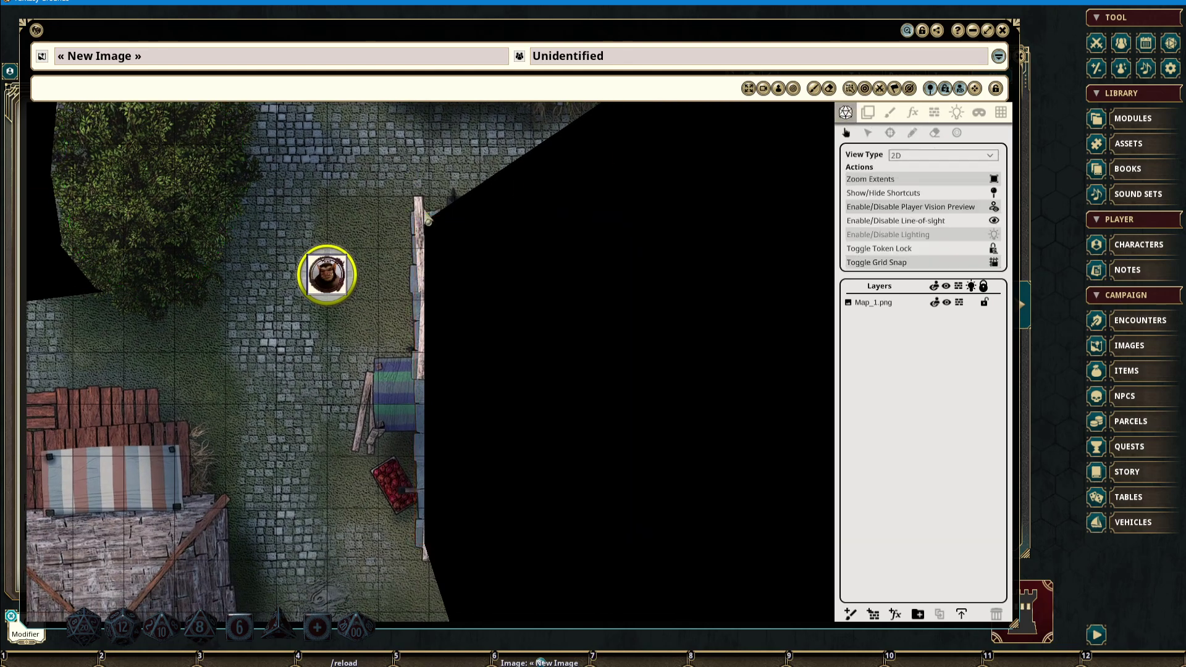
left_click_drag(417, 191, 481, 364)
left_click_drag(390, 444, 761, 391)
left_click_drag(764, 341, 541, 145)
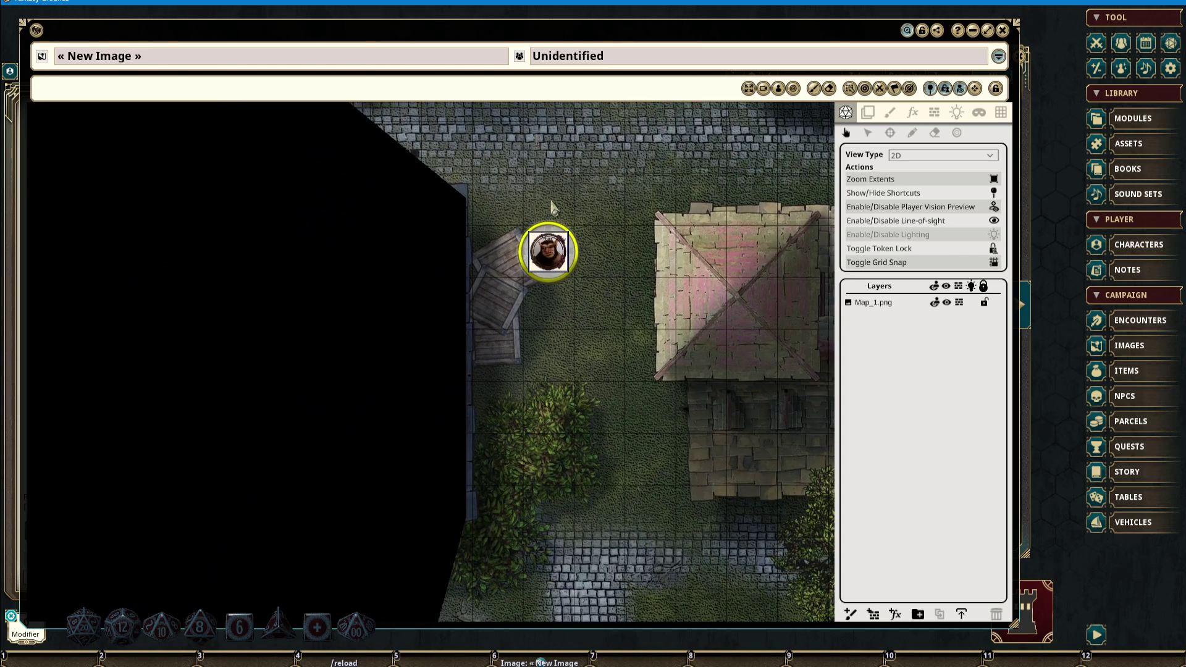
left_click_drag(708, 234, 560, 284)
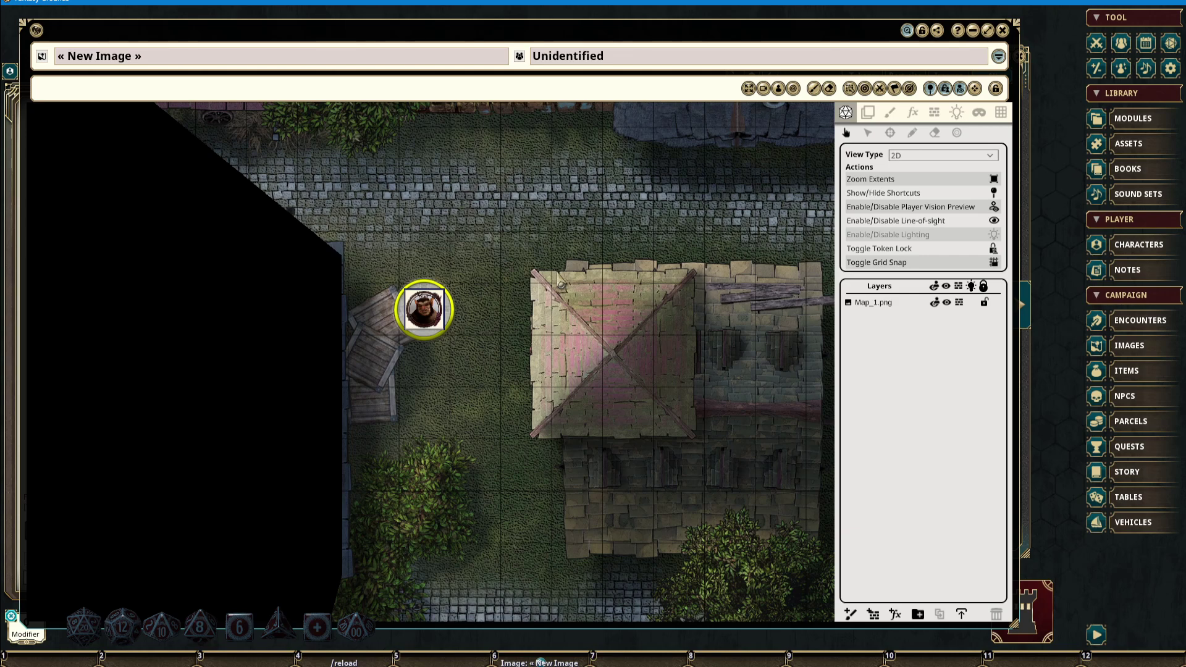
Remove the character token beside the crates east of the blue-roofed building
scroll(560, 284, "down", 4)
left_click(482, 297)
left_click(482, 298)
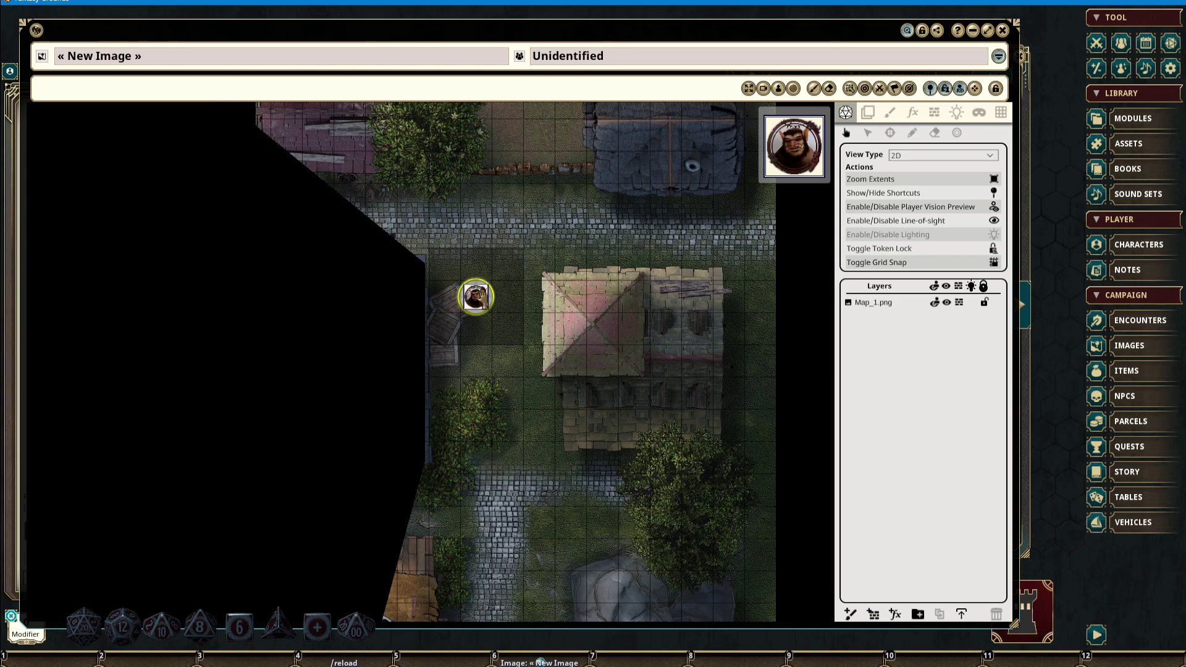
right_click(476, 297)
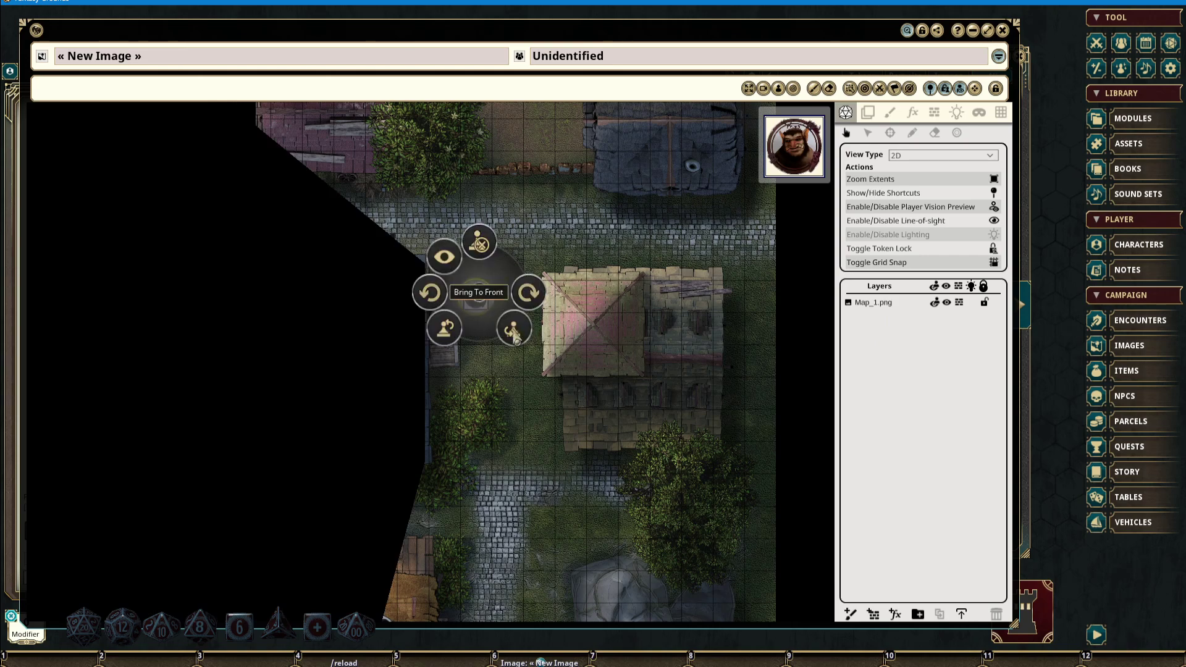
left_click(476, 245)
left_click(514, 241)
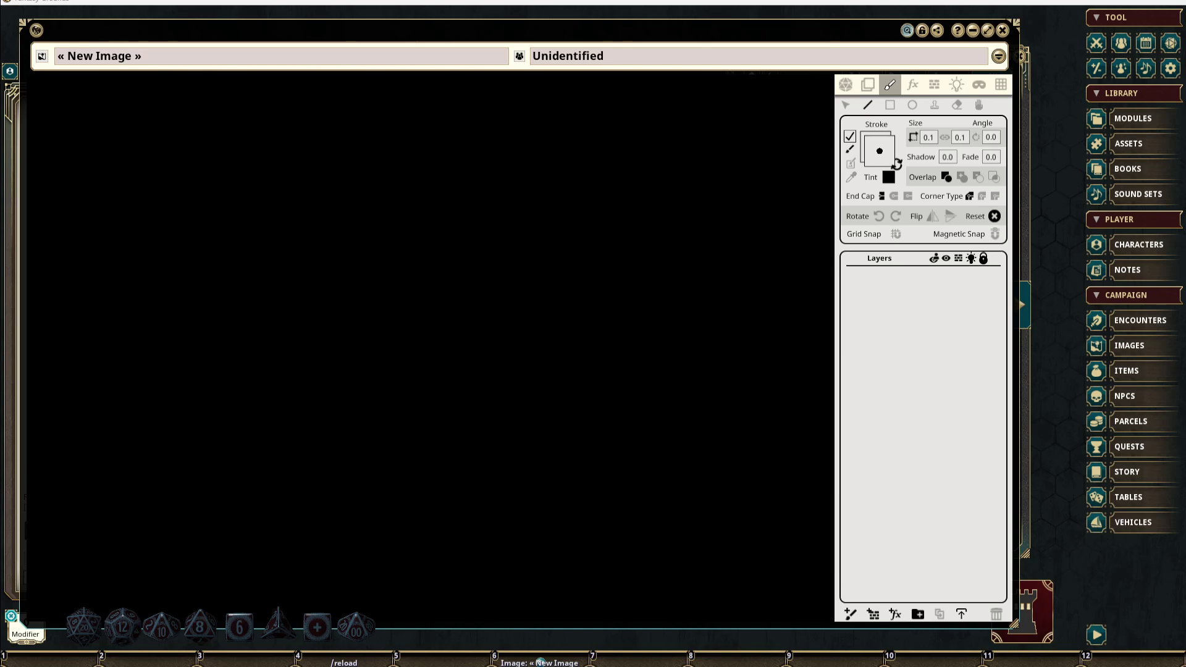
Set the paint stroke tint to dark red (FFC40000) on the blank image
left_click(888, 177)
left_click_drag(563, 312, 643, 304)
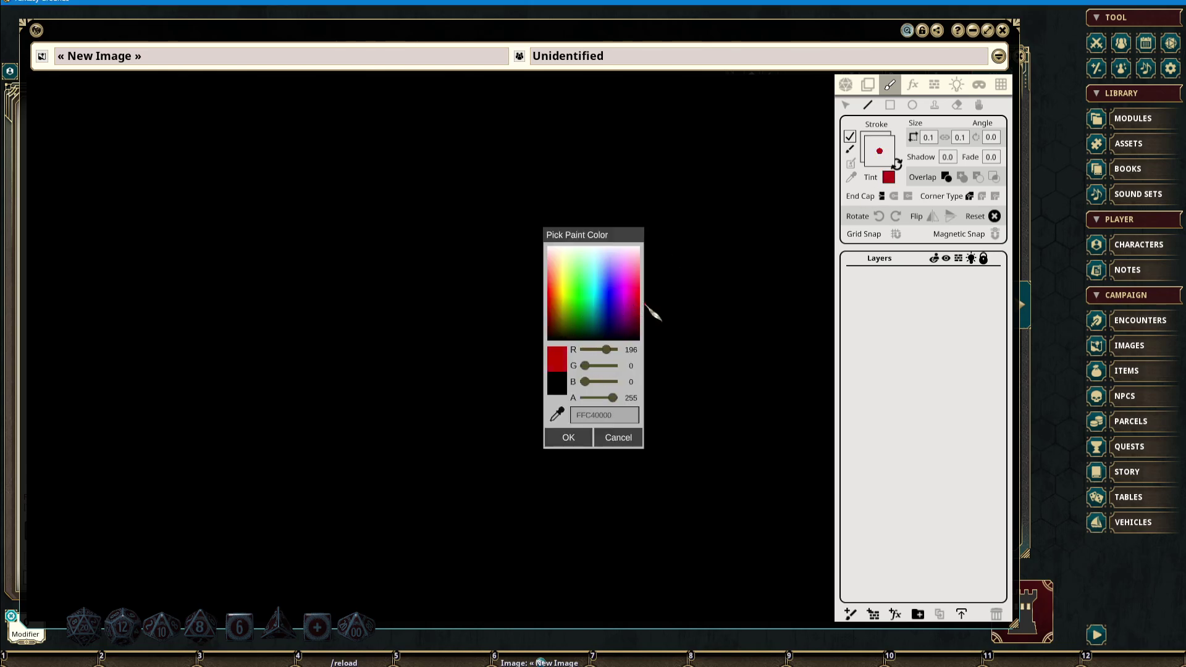
left_click(568, 436)
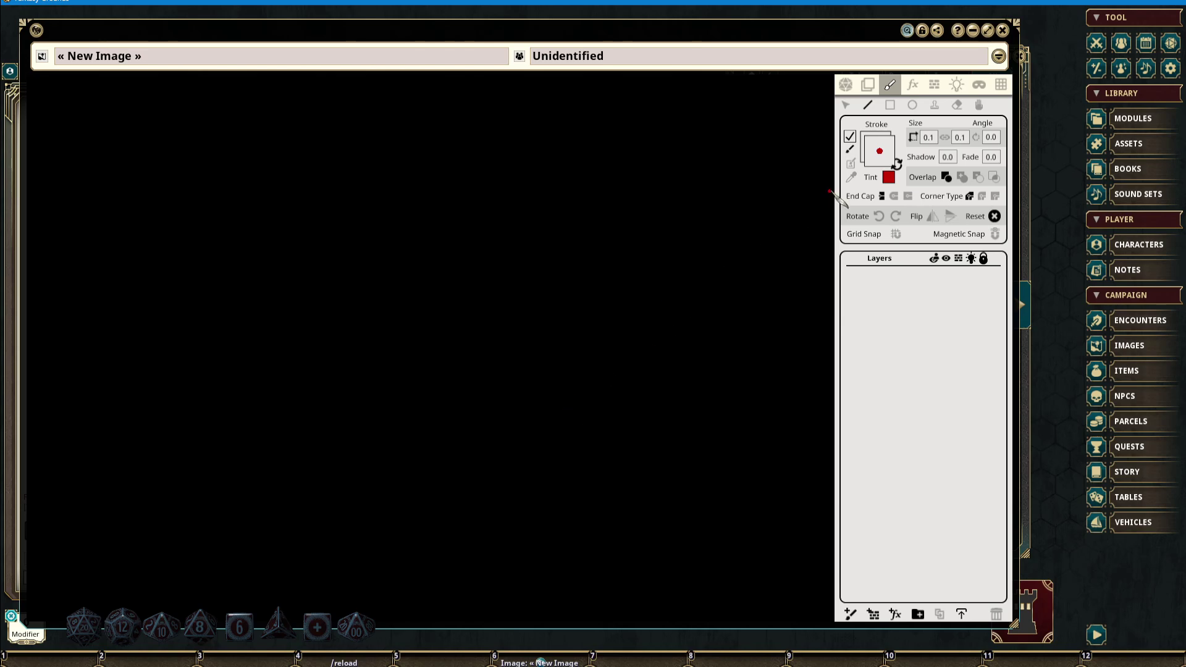
Draw a large ellipse and a smaller one overlapping its east side, merged into a single outline
left_click(912, 105)
left_click_drag(254, 148, 687, 544)
left_click(977, 177)
left_click_drag(534, 247, 788, 485)
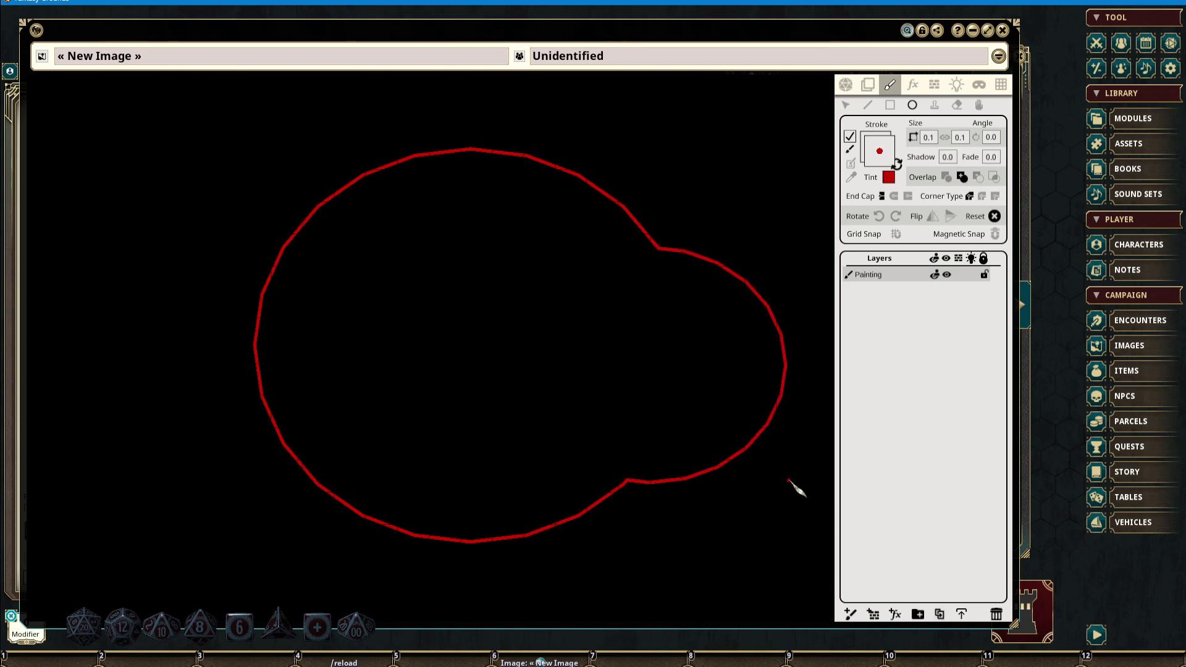
Subtract an ellipse from the northeast of the outline and merge a large rectangle into its northwest
left_click_drag(716, 118, 535, 330)
left_click(890, 105)
left_click(961, 177)
left_click_drag(169, 129, 461, 453)
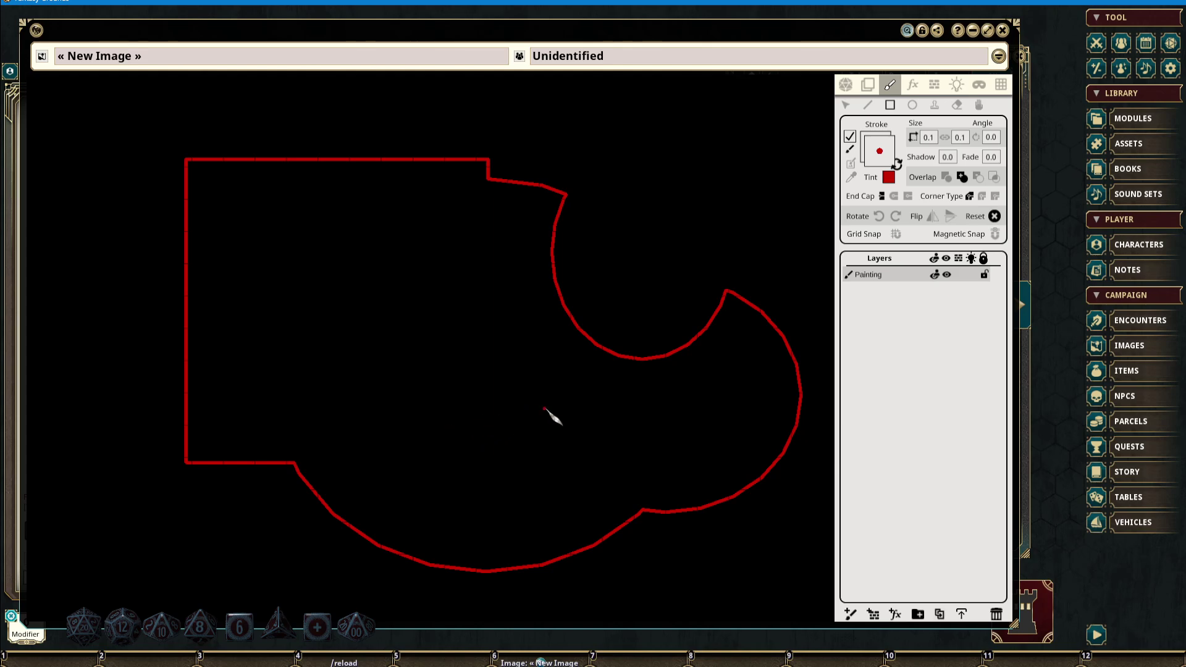
Select the northeastern points of the painted outline and duplicate the paint layer as walls
left_click_drag(547, 405, 535, 375)
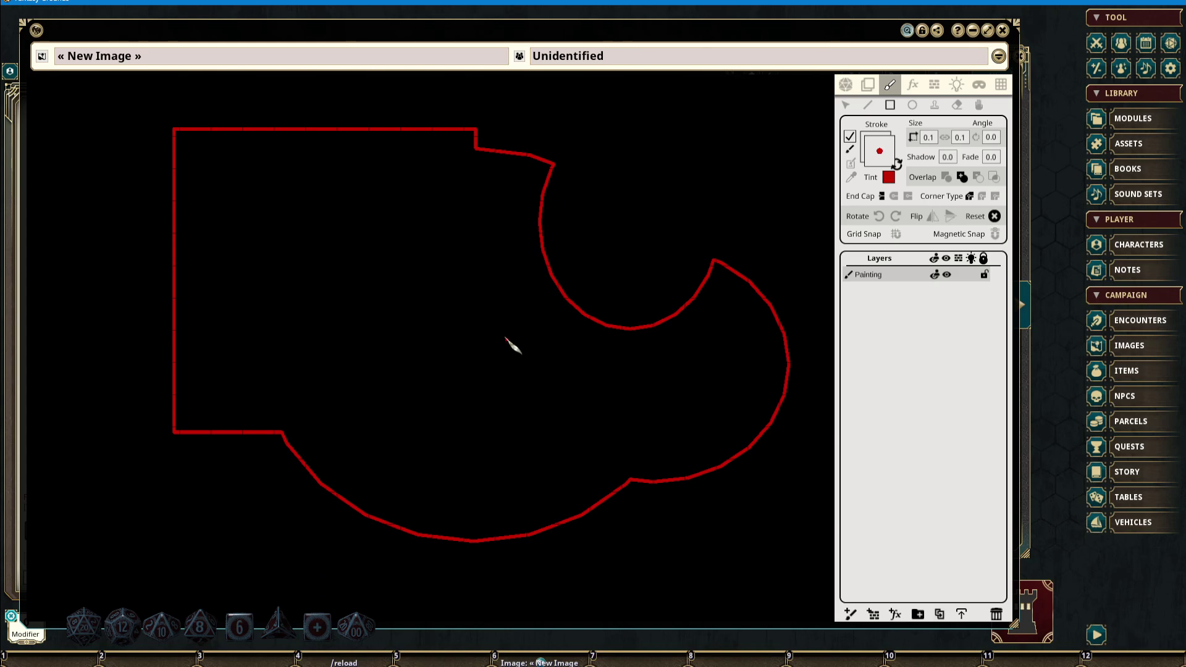
left_click_drag(500, 327, 509, 343)
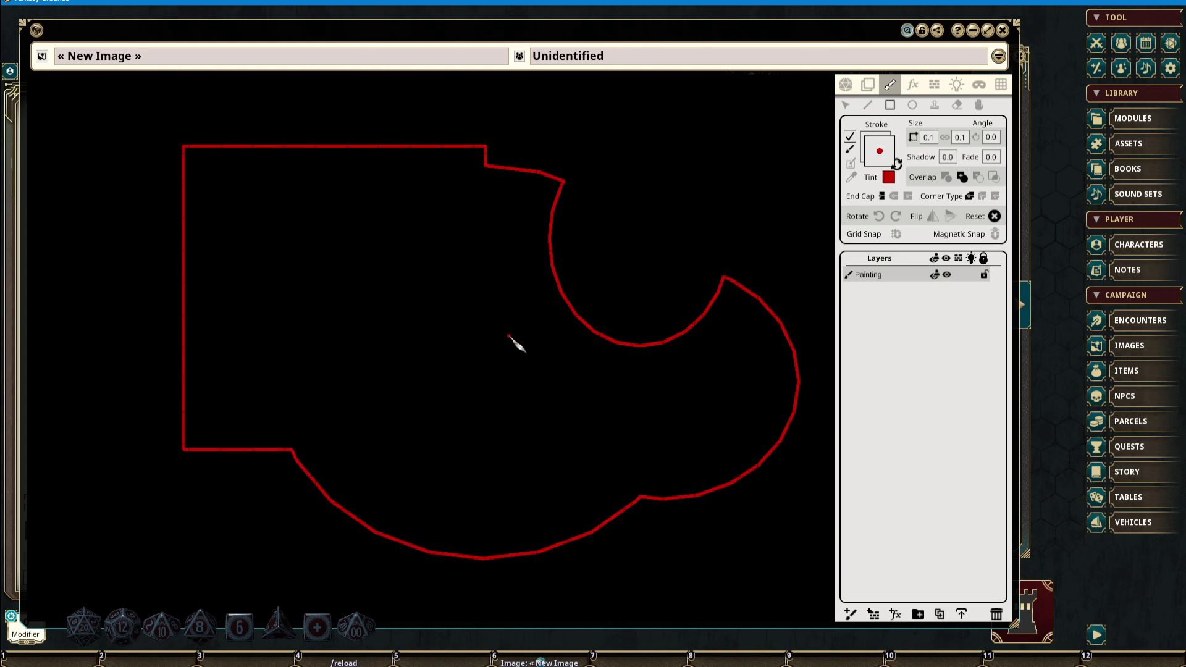
left_click(846, 106)
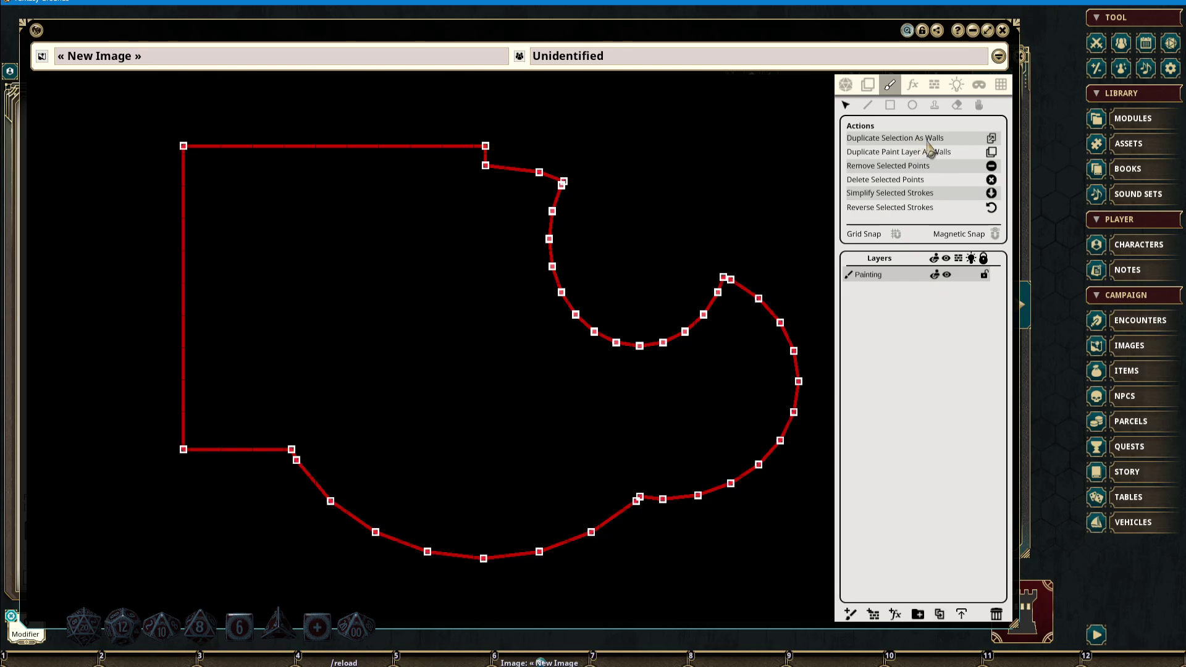
left_click_drag(410, 129, 813, 431)
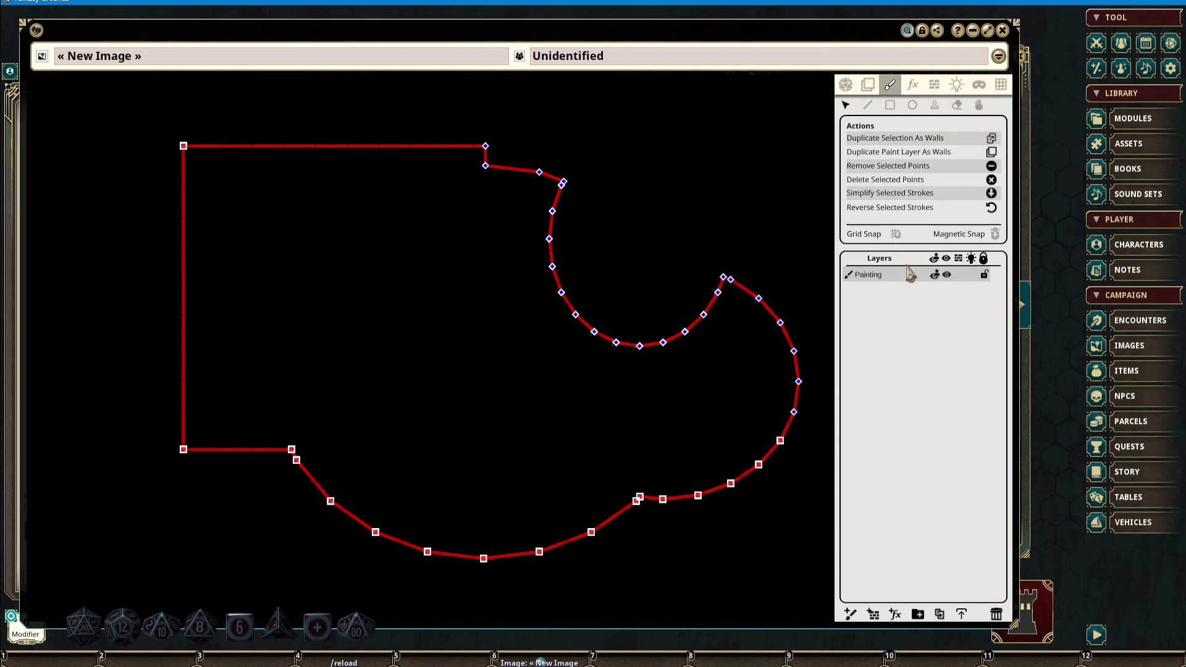
left_click(991, 153)
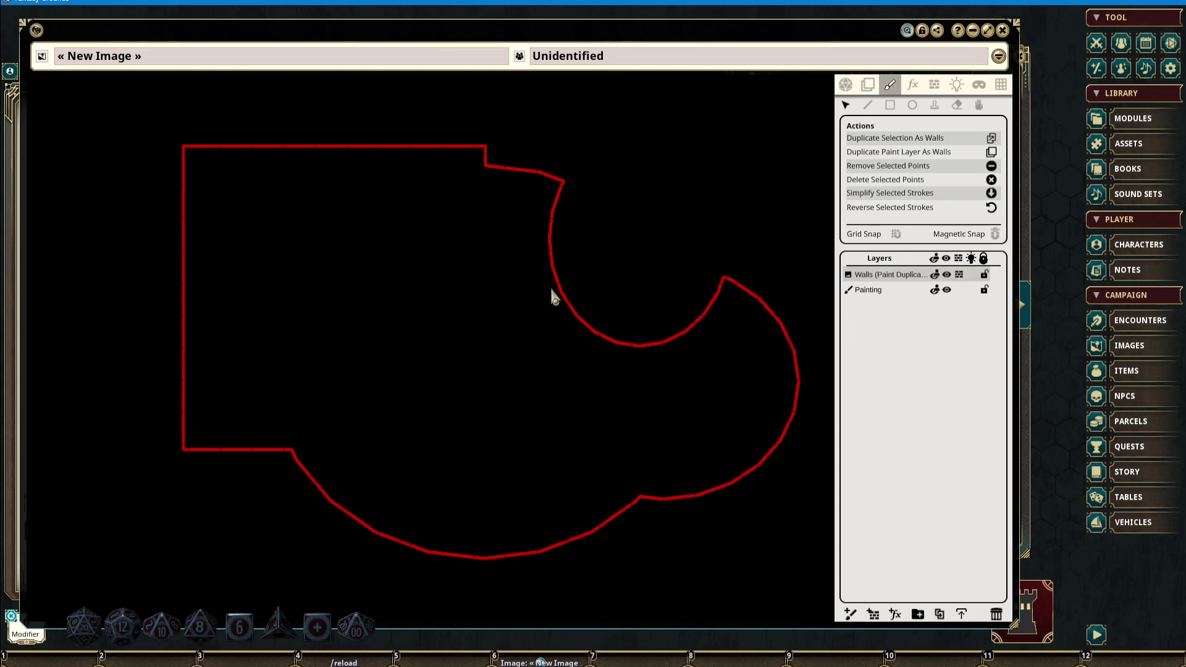
left_click_drag(670, 313, 644, 315)
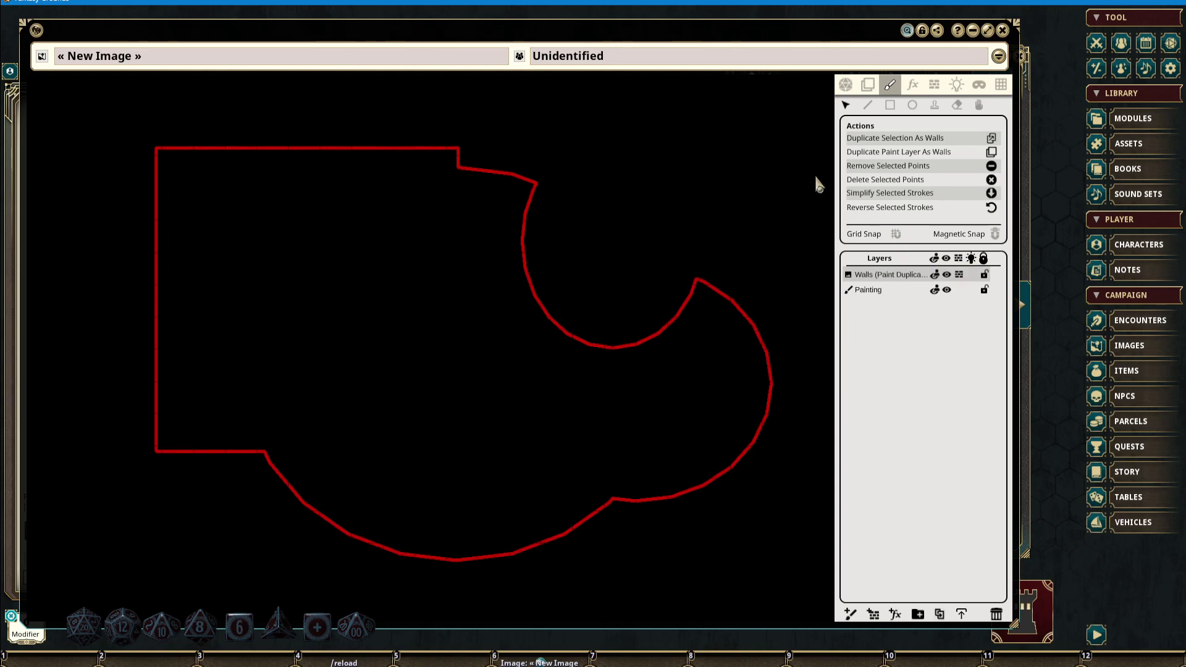
Delete the duplicated walls layer and duplicate the paint layer as walls again from the line-of-sight tools
left_click(934, 84)
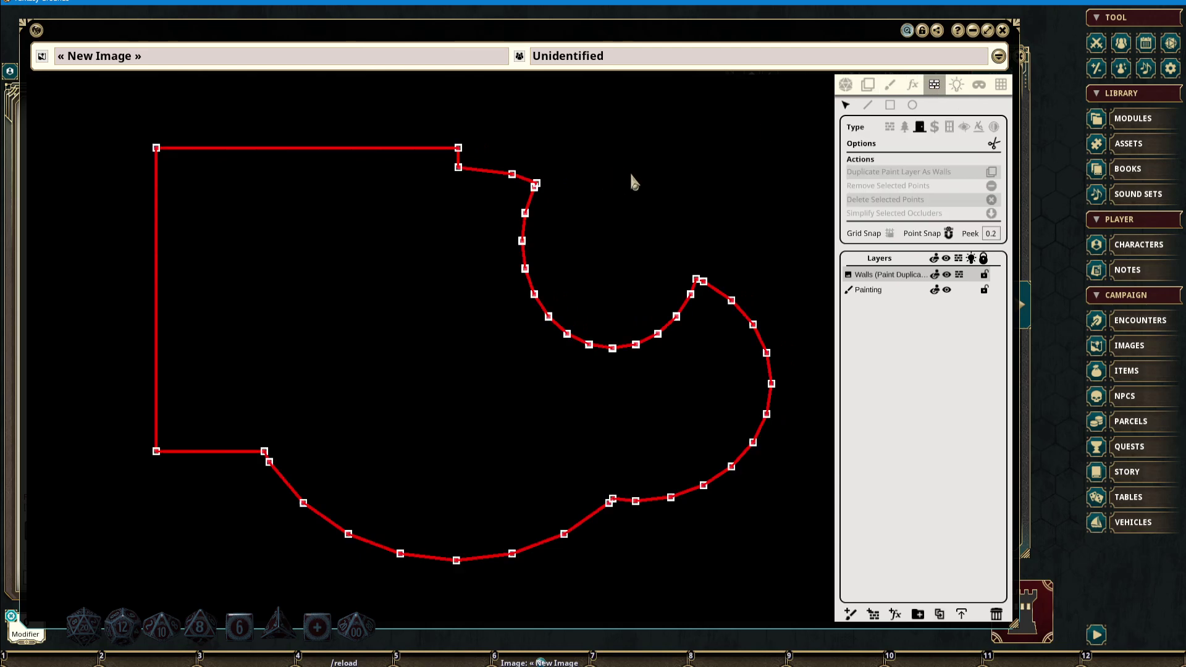
left_click(996, 614)
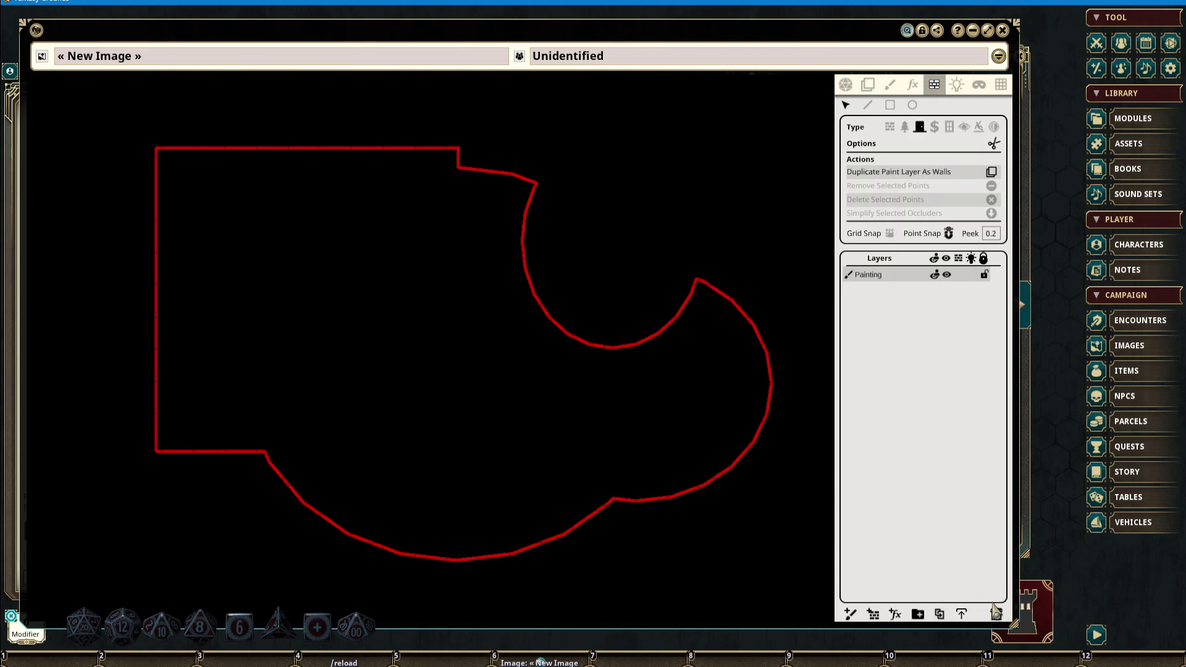
left_click_drag(607, 412, 581, 379)
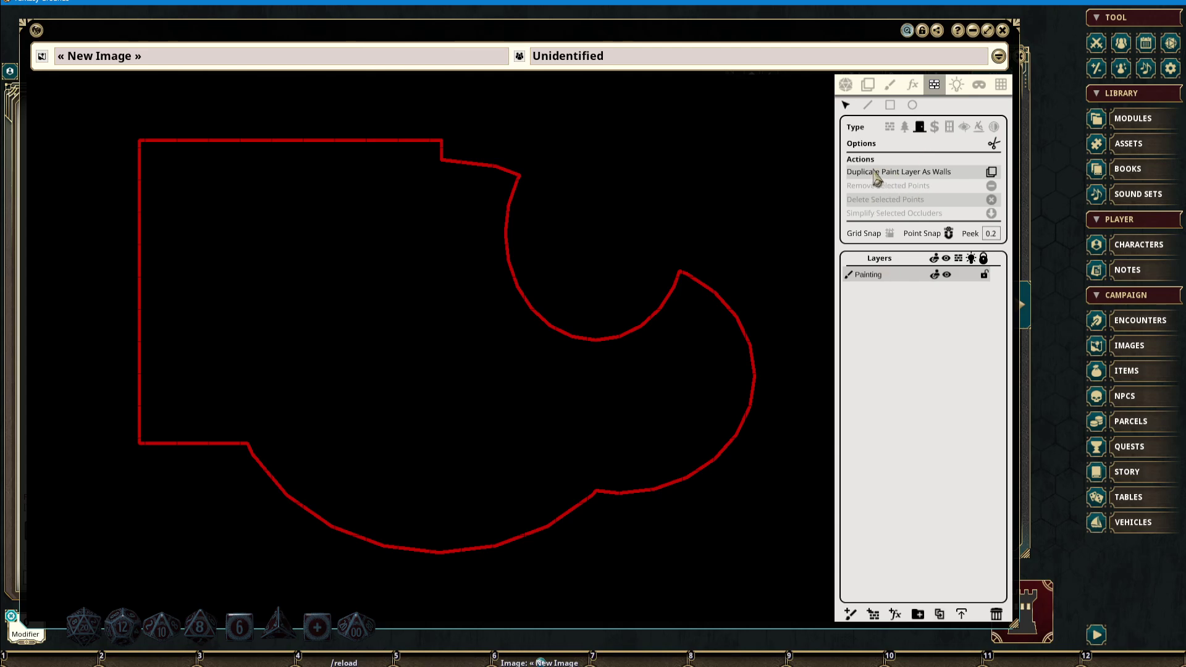
left_click(991, 173)
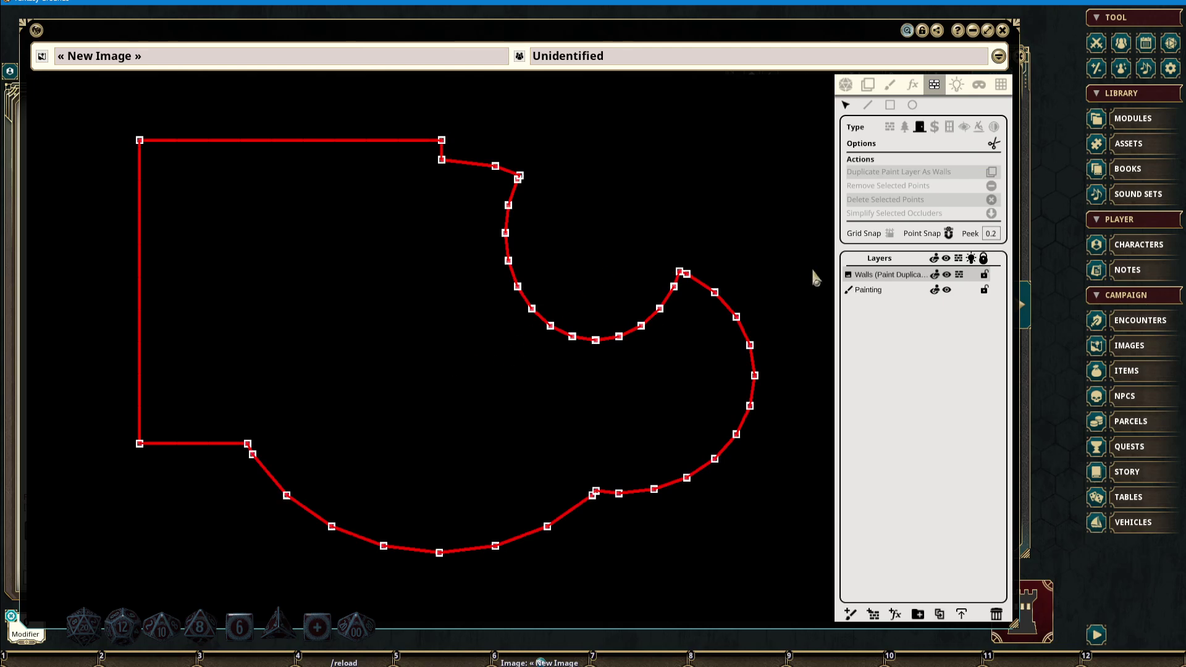
Select the duplicated walls layer and set the peek amount to 0
left_click(880, 291)
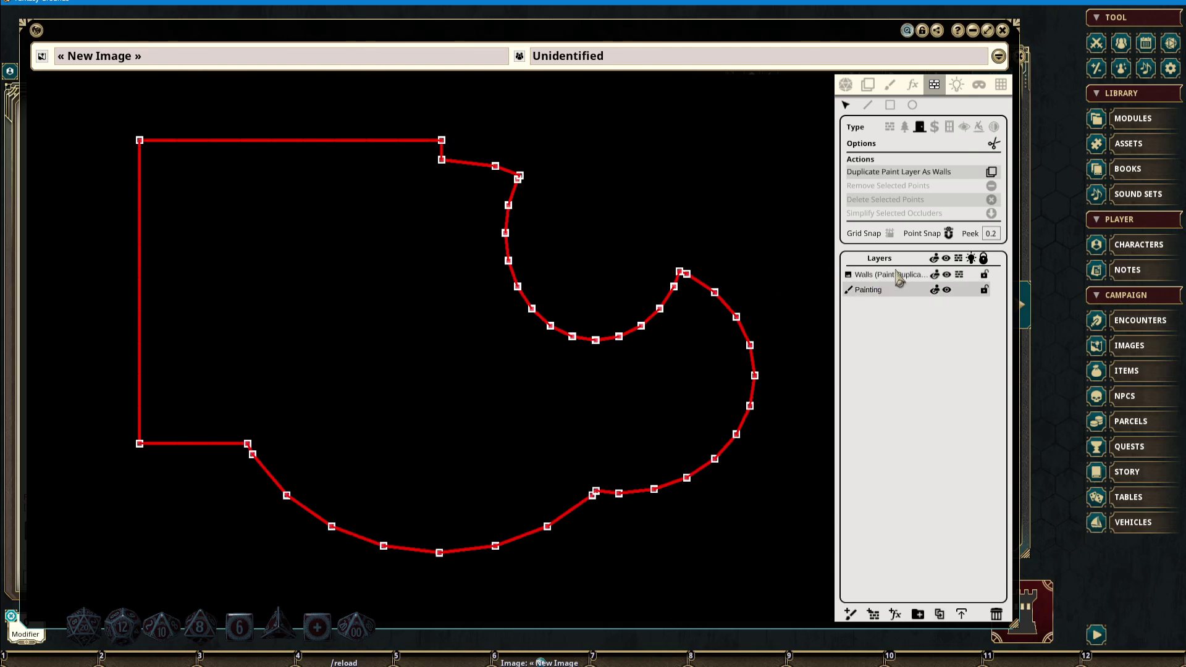
left_click(894, 274)
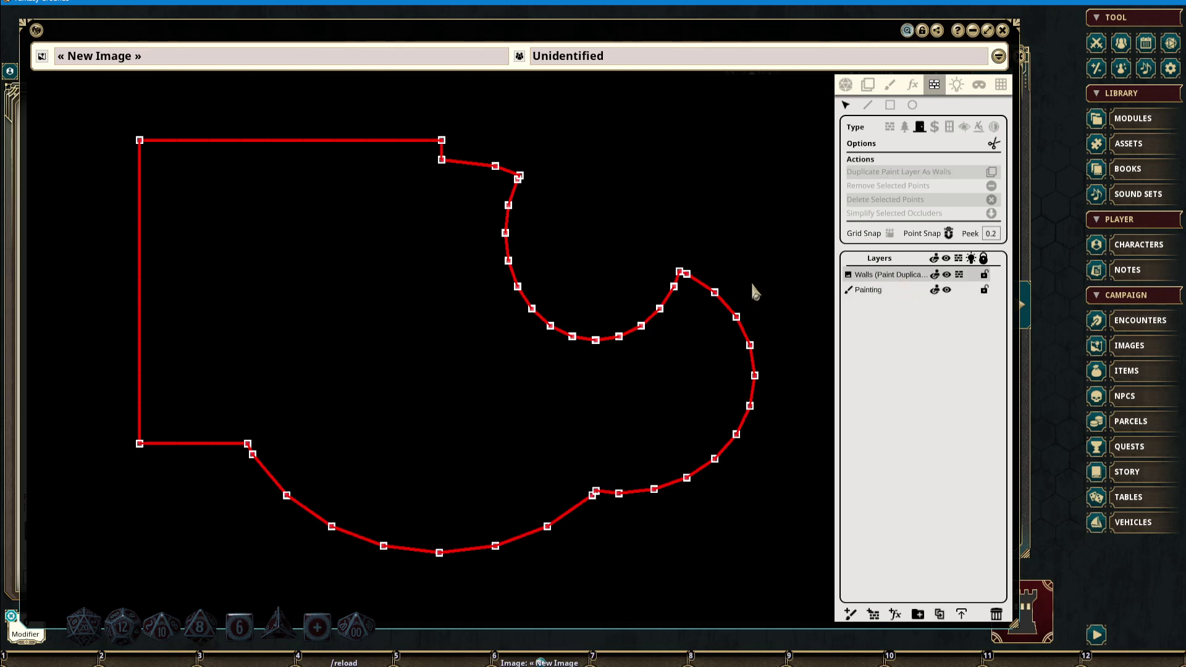
left_click_drag(470, 333, 444, 338)
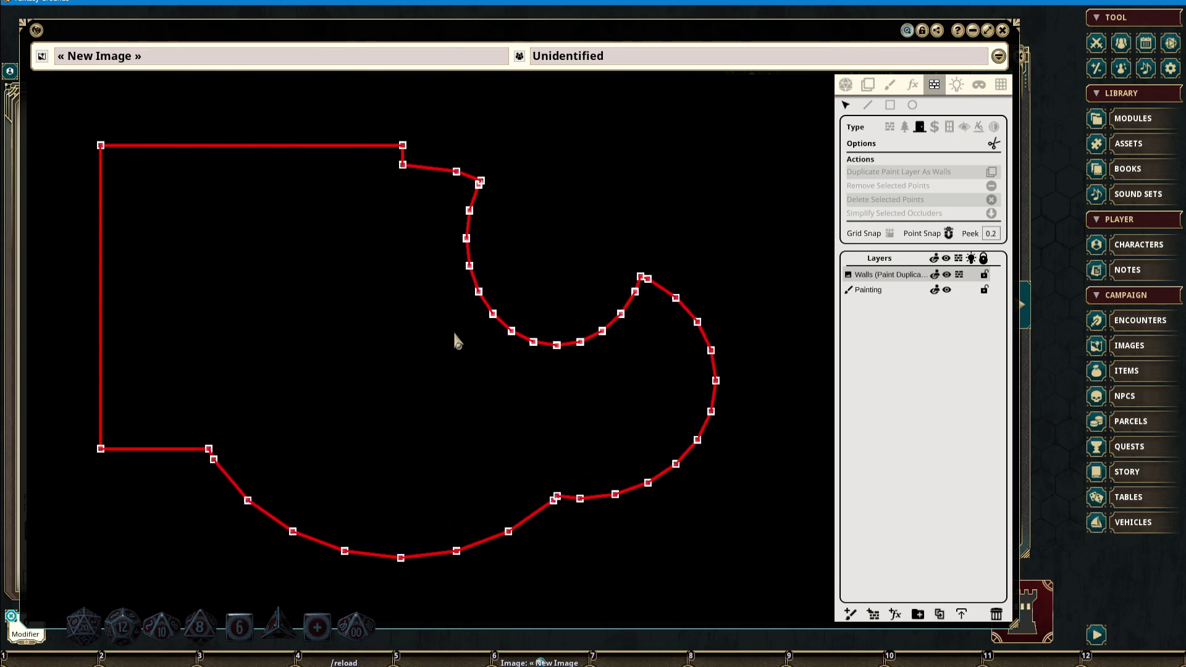
left_click(991, 234)
type("0")
Cut a rectangular window occluder into the outline's north wall
left_click(949, 127)
left_click(890, 106)
scroll(399, 241, "up", 4)
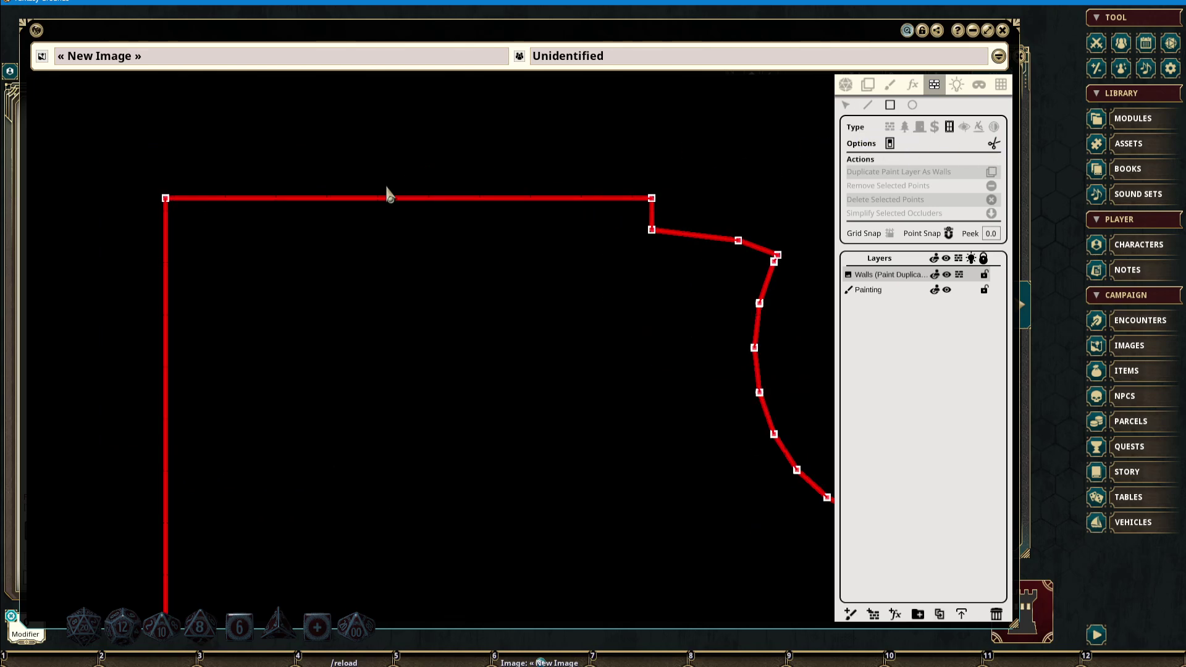
left_click_drag(299, 180, 424, 210)
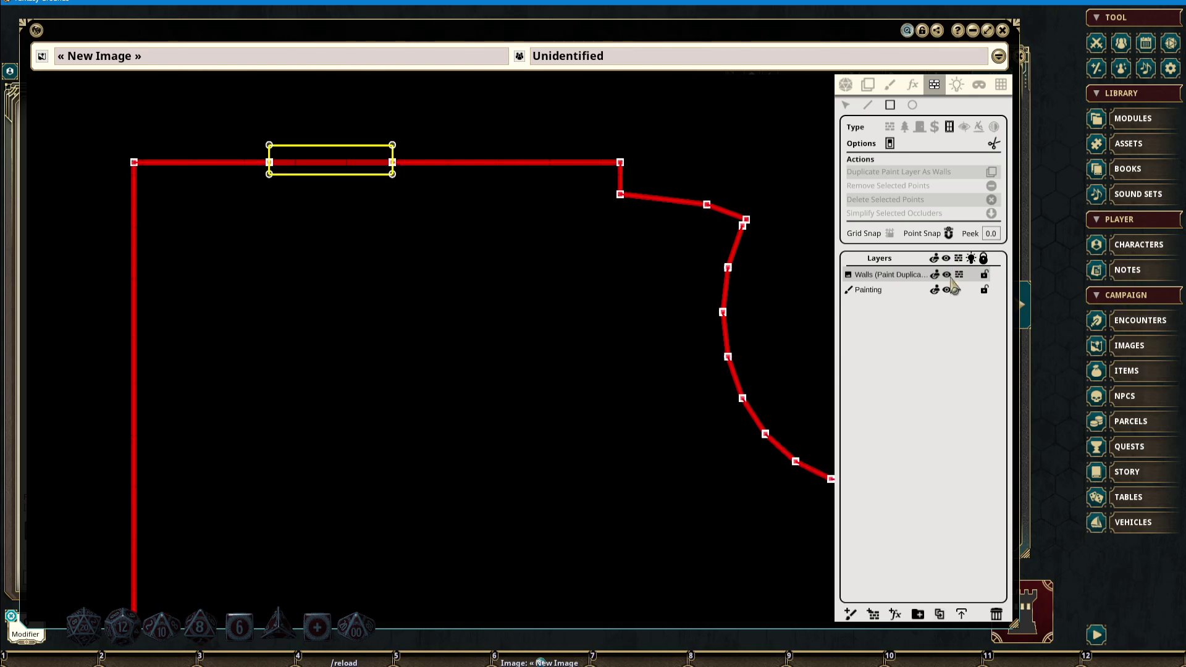
Hide the Painting layer and cut a rectangular door occluder into the outline's west wall
left_click(946, 289)
left_click_drag(591, 208, 741, 161)
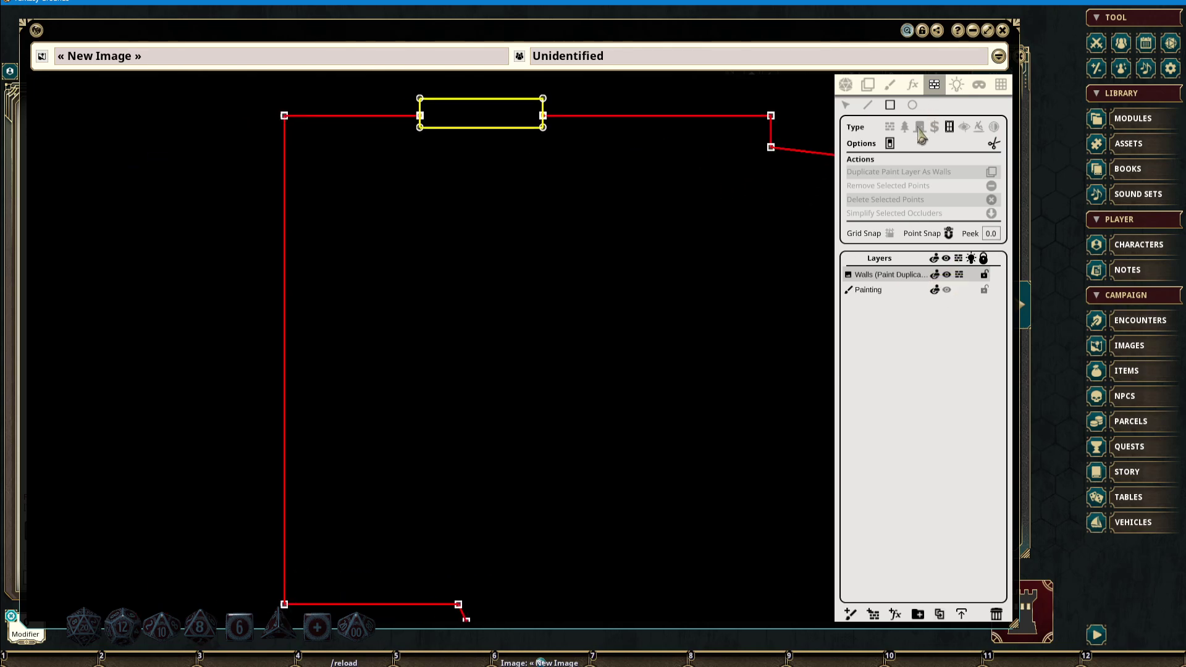
left_click(921, 131)
left_click_drag(256, 229, 310, 319)
Examine the occluder types available for line drawing, from Terrain through door, window and Illusionary Wall to the last type
left_click_drag(509, 297, 497, 218)
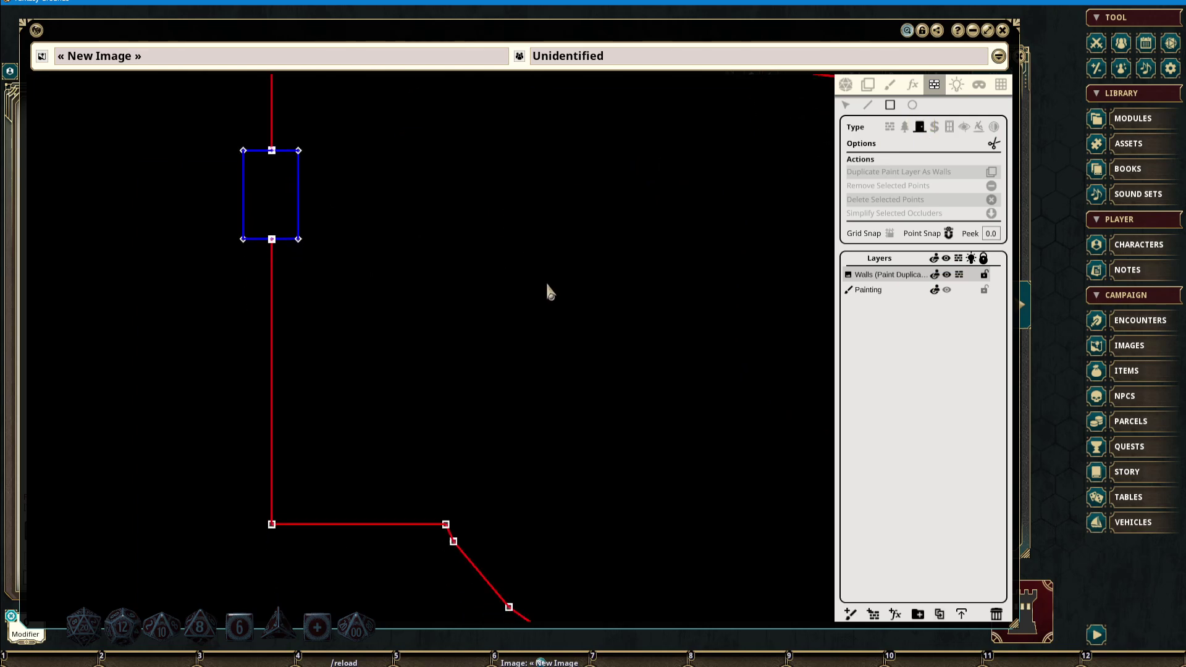
left_click_drag(717, 303, 727, 245)
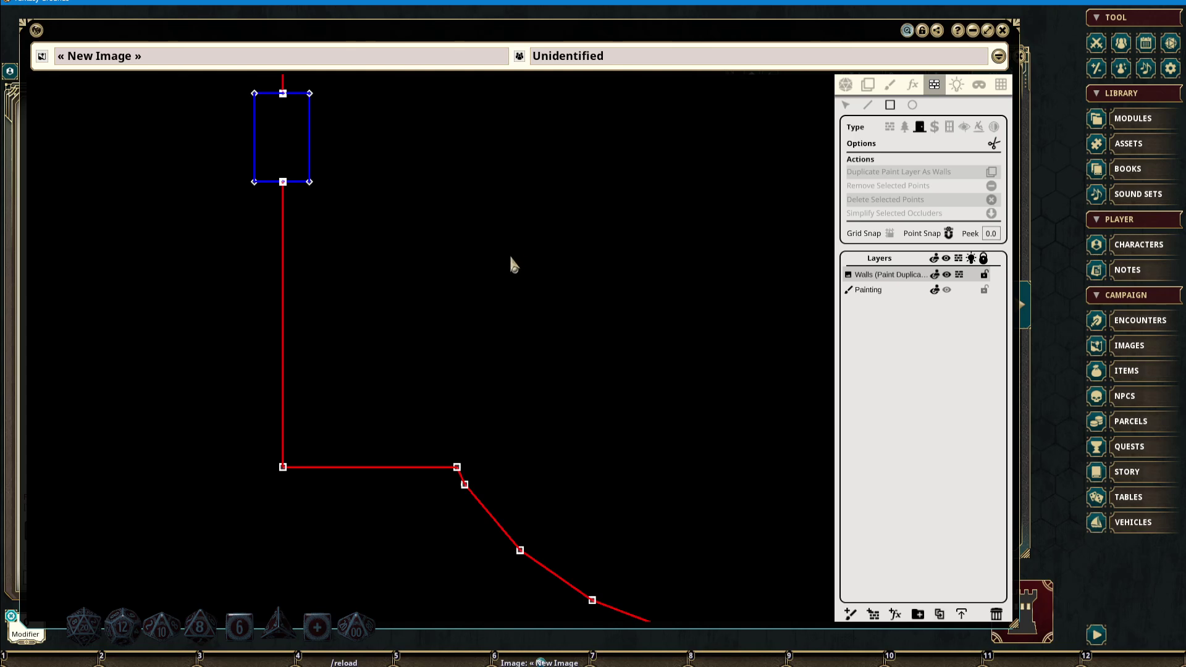
left_click_drag(501, 260, 499, 272)
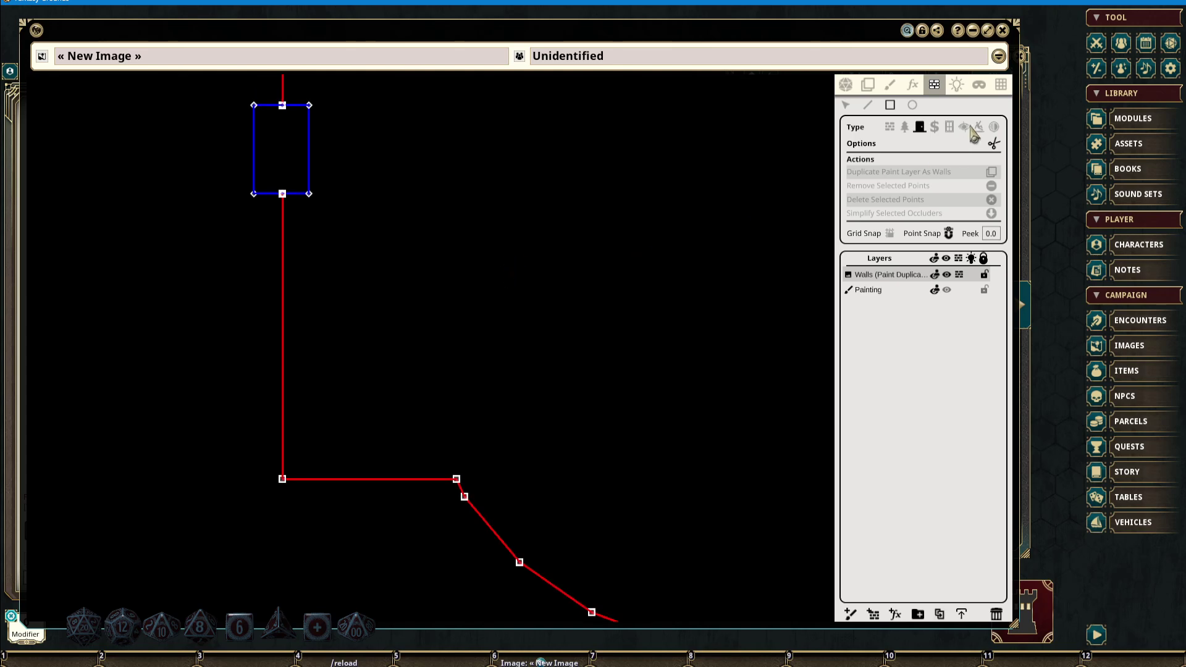
scroll(687, 243, "down", 3)
left_click_drag(629, 295, 550, 313)
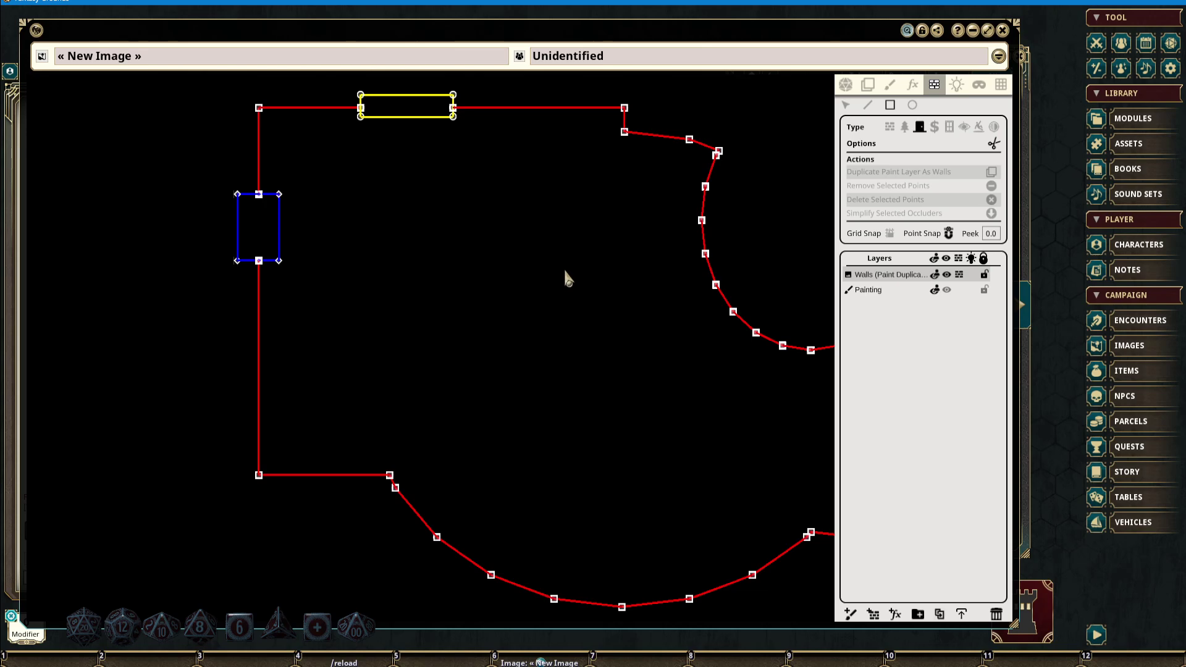
left_click_drag(578, 233, 162, 202)
left_click_drag(608, 194, 502, 225)
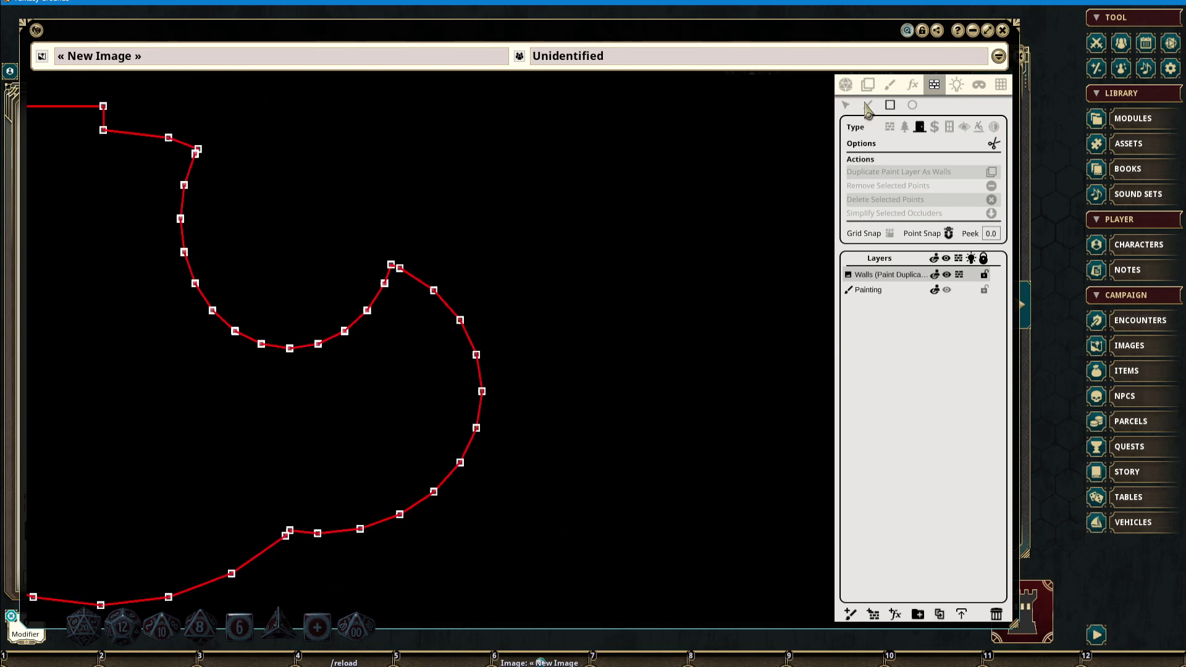
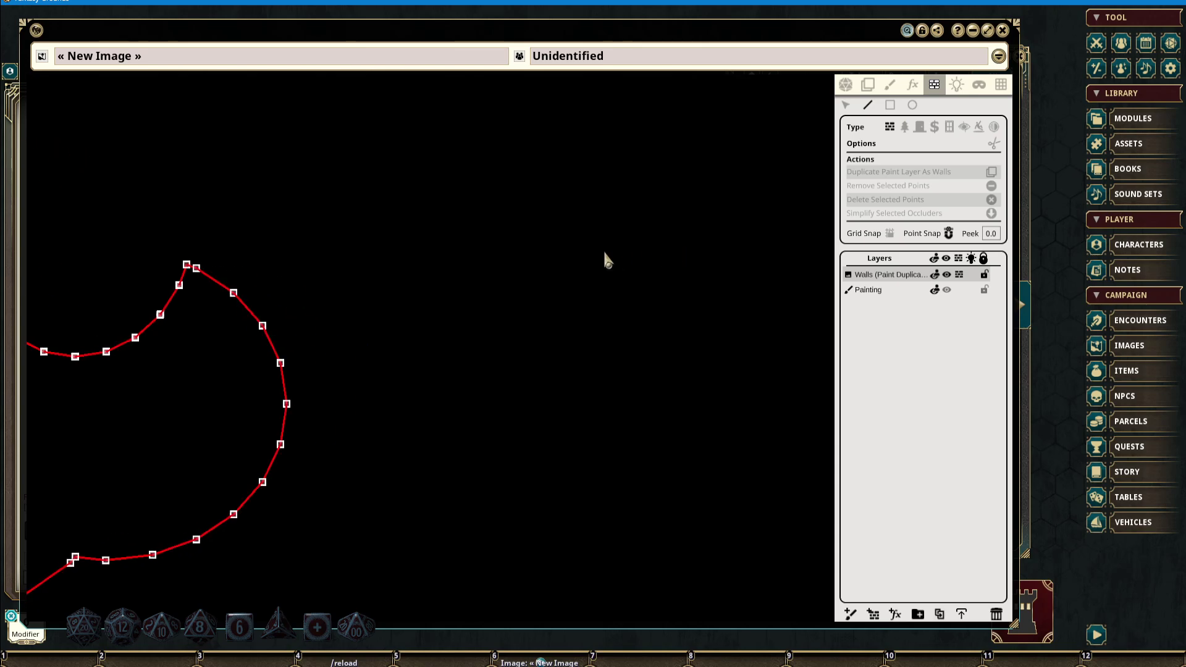
left_click(904, 128)
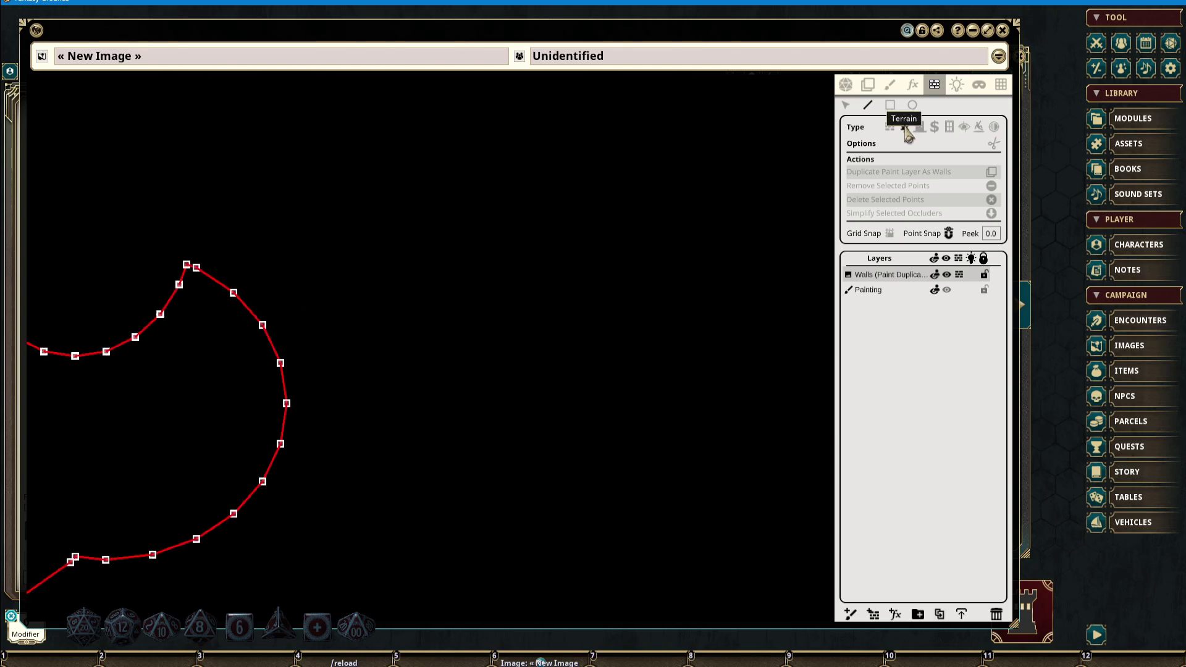
left_click(921, 128)
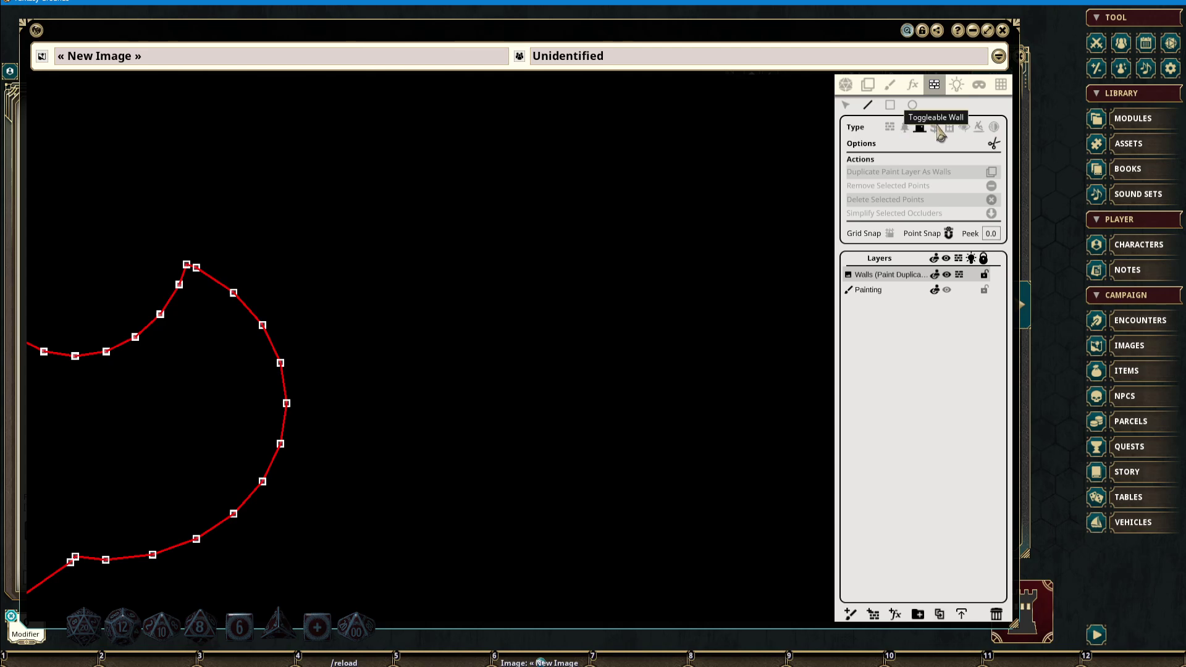
left_click(949, 128)
left_click(963, 130)
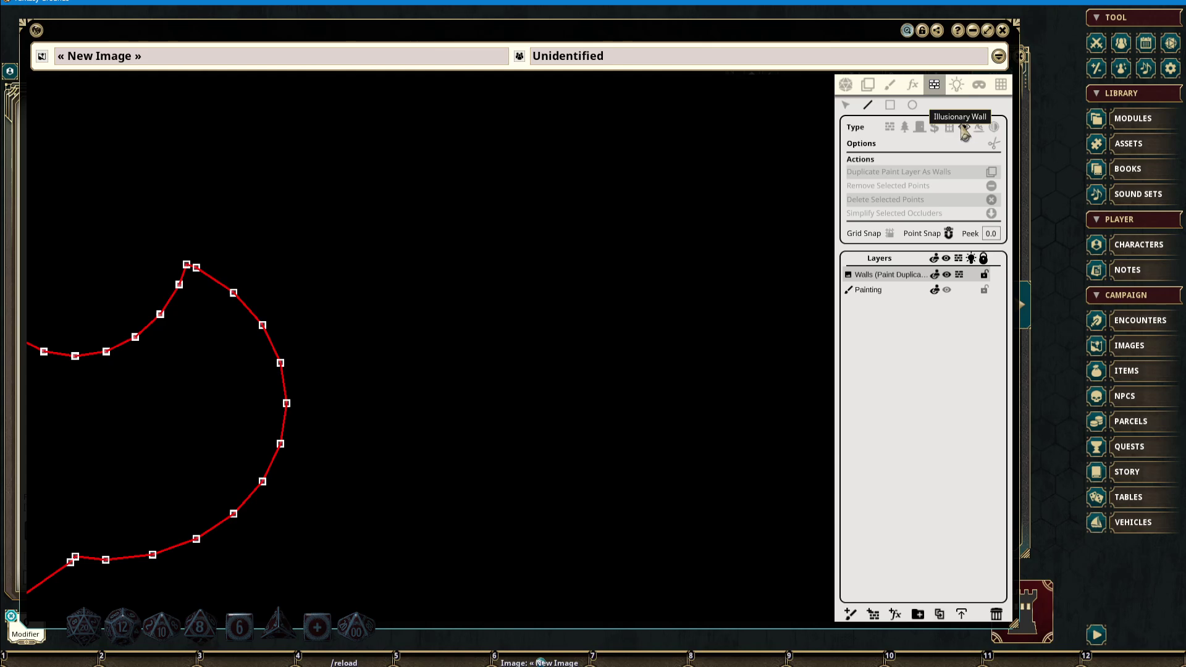
left_click(977, 129)
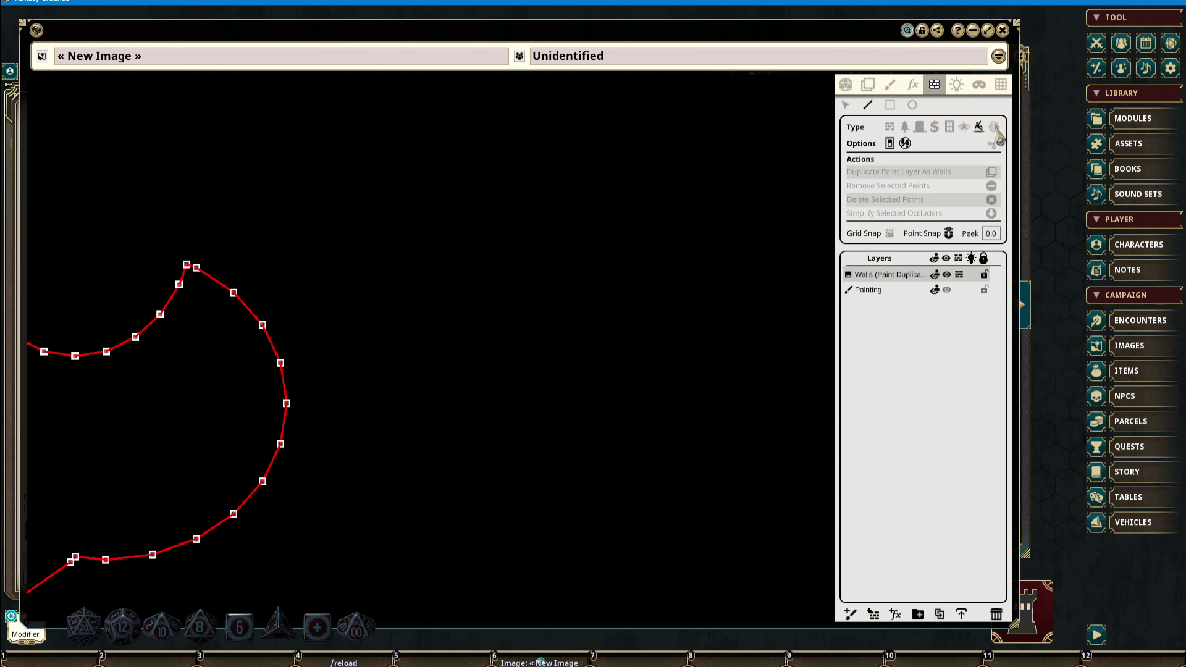
left_click(996, 129)
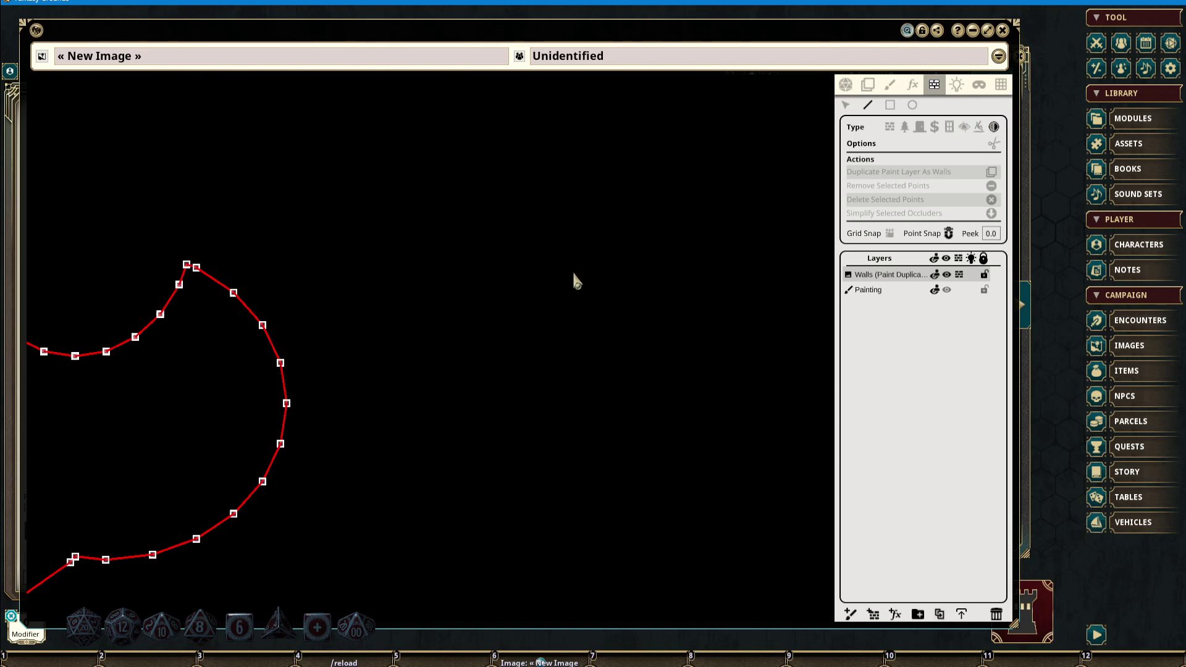
left_click_drag(529, 302, 598, 289)
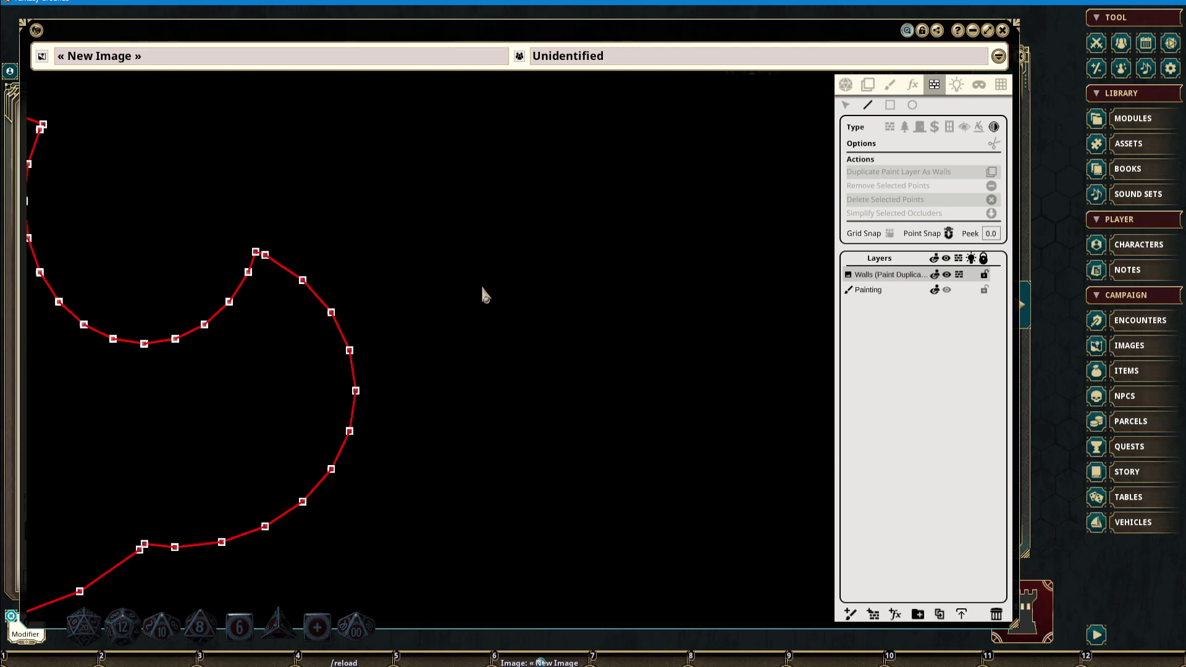
left_click_drag(481, 287, 514, 315)
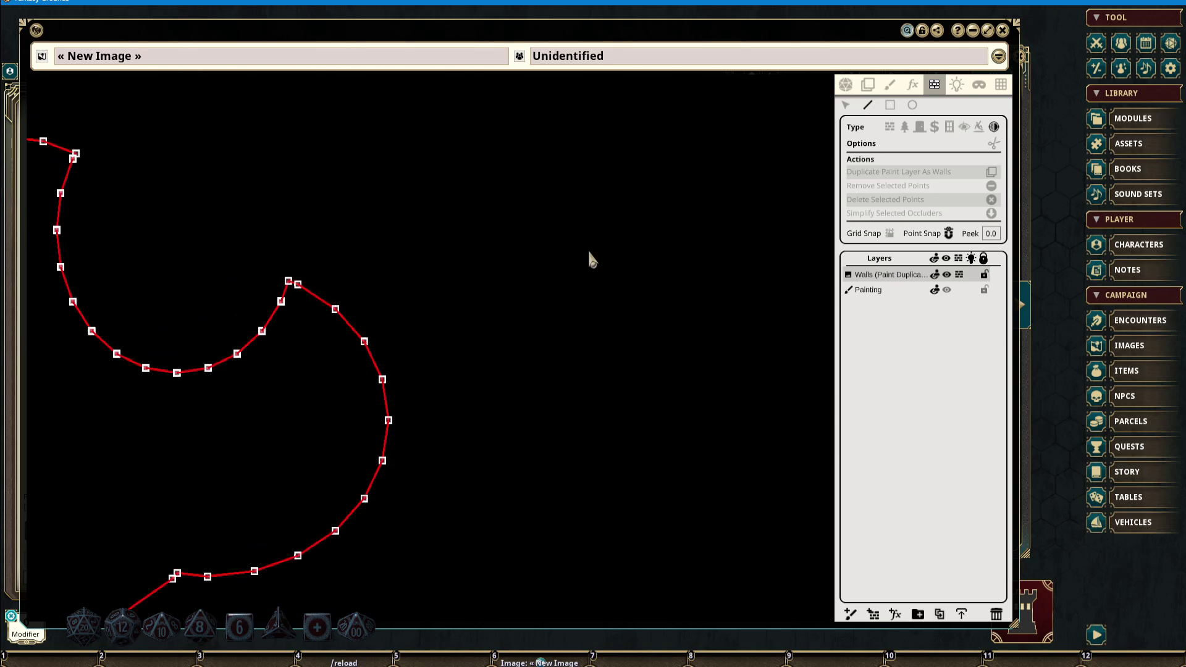
Draw a large rectangular wall occluder on a fresh layer and a slightly smaller rectangular Terrain occluder east of it
left_click(889, 128)
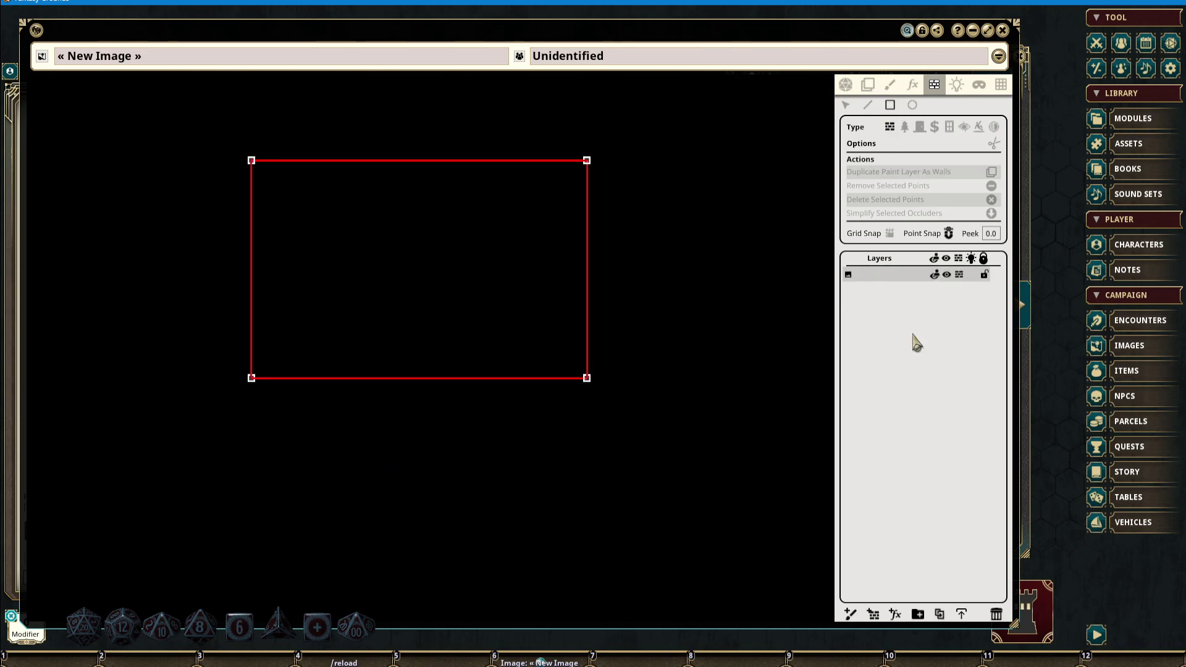
left_click(904, 127)
left_click_drag(749, 257, 463, 250)
left_click_drag(347, 188, 641, 368)
left_click_drag(471, 328, 585, 344)
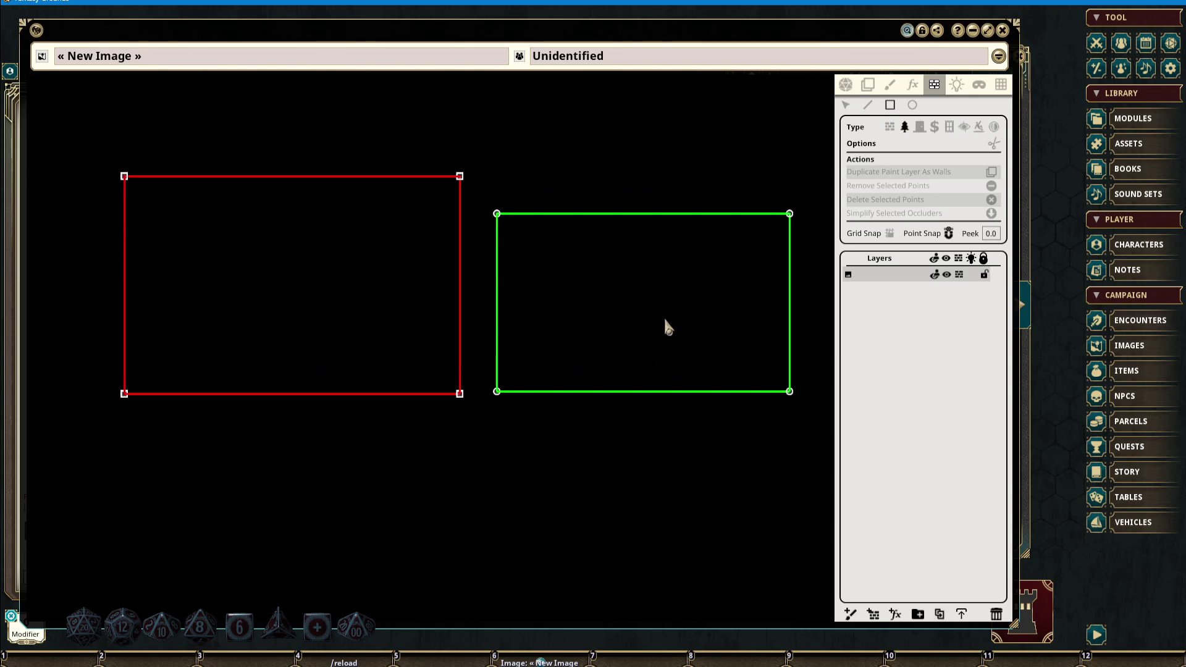
left_click_drag(663, 317, 591, 311)
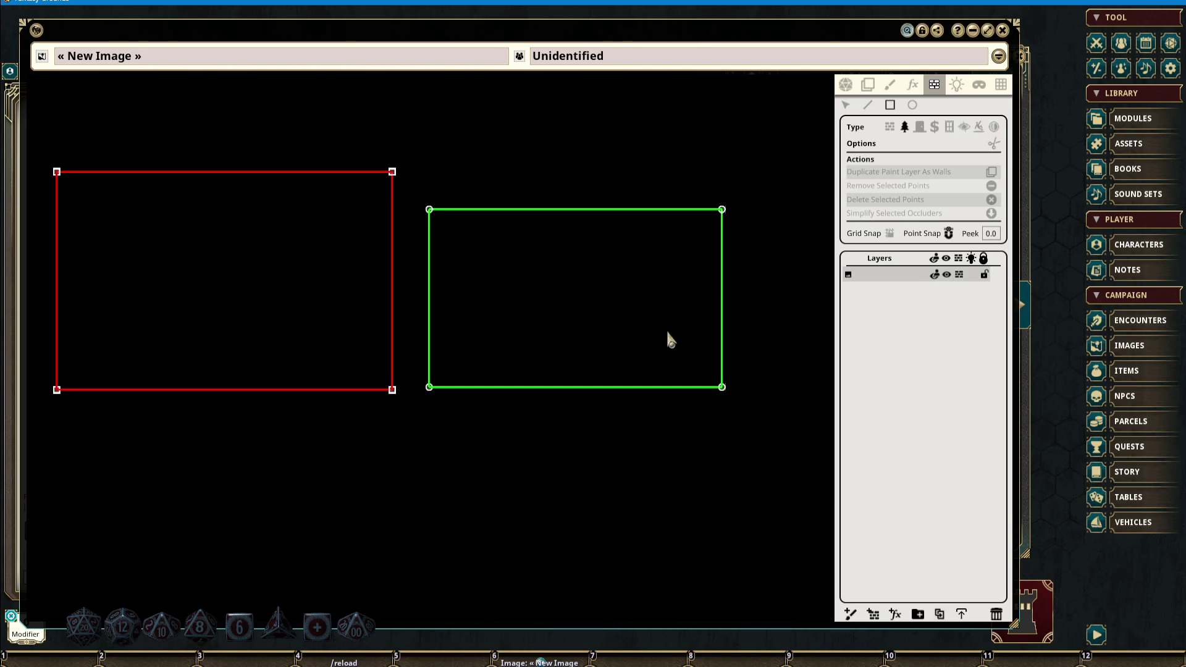
Cut a door into the wall rectangle's north side and draw a narrow Toggleable Wall rectangle over its west side
left_click(920, 126)
left_click_drag(193, 177, 274, 186)
left_click_drag(286, 260, 334, 289)
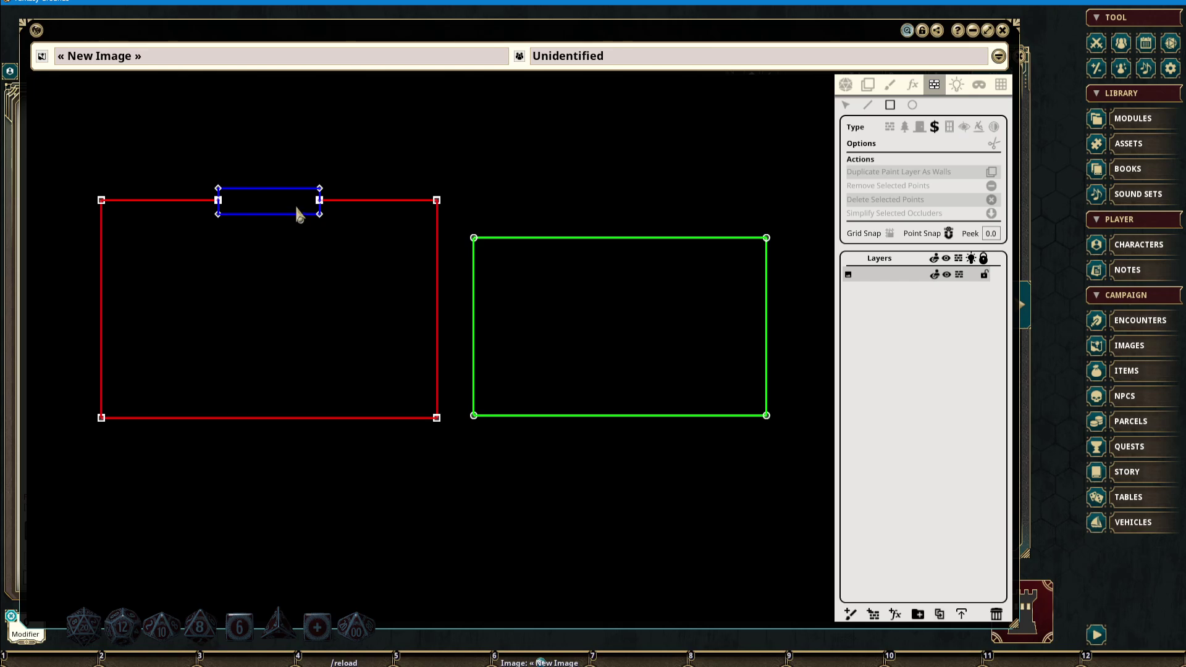
left_click_drag(254, 320, 298, 312)
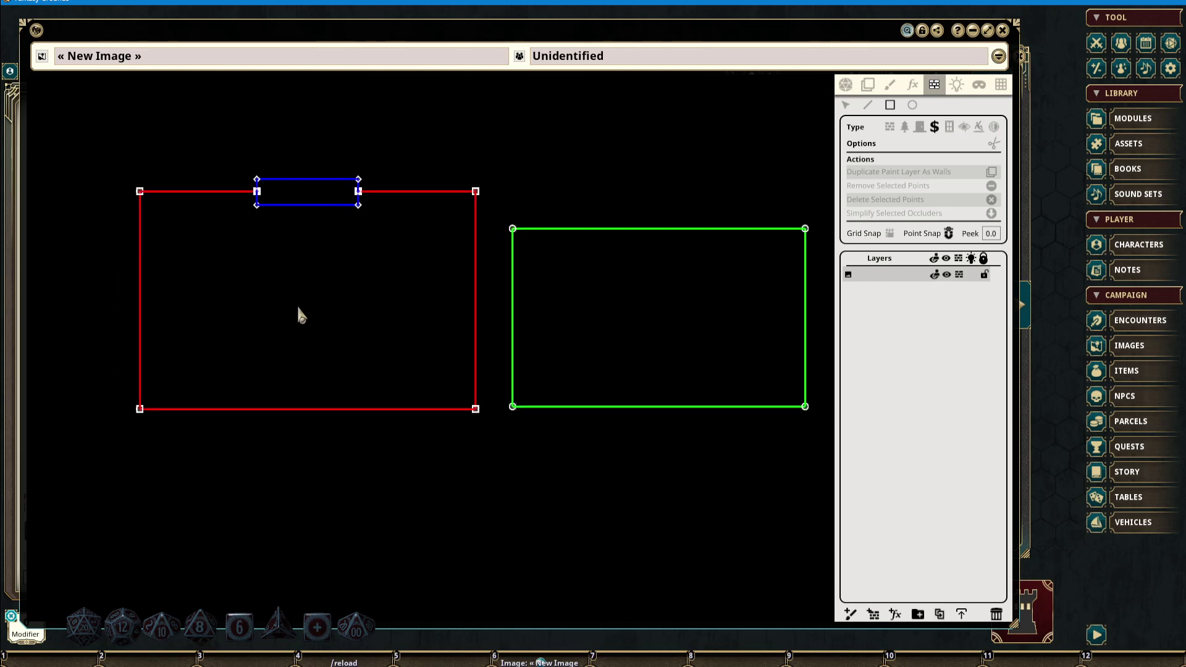
left_click_drag(136, 218, 158, 382)
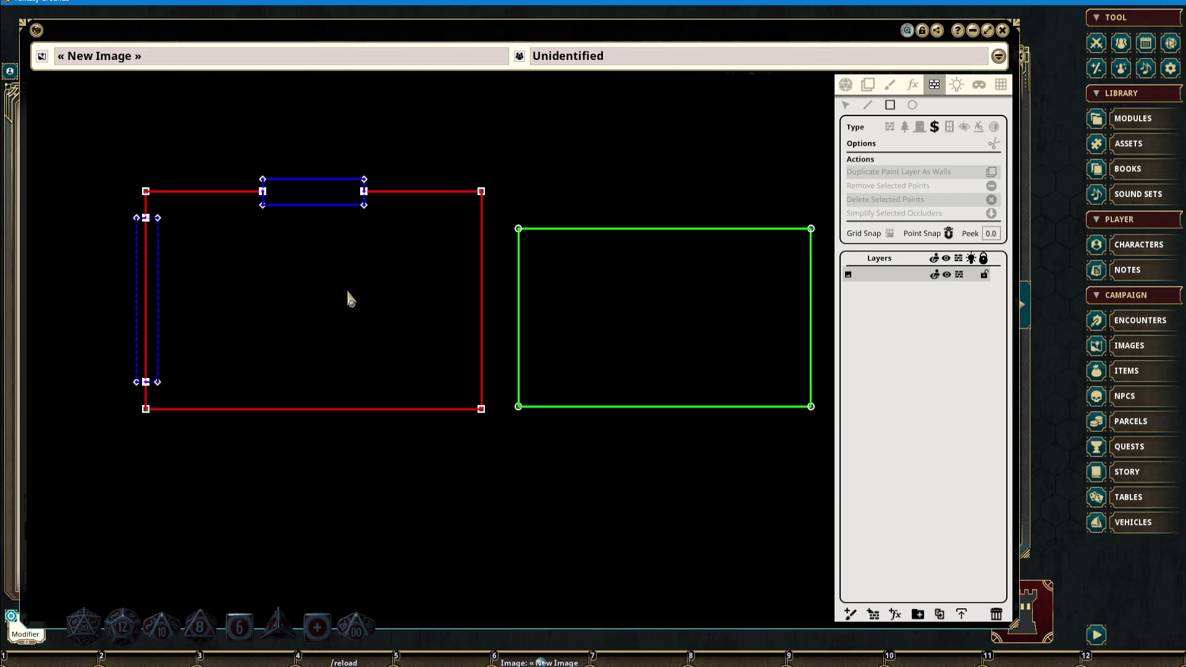
left_click_drag(347, 291, 375, 290)
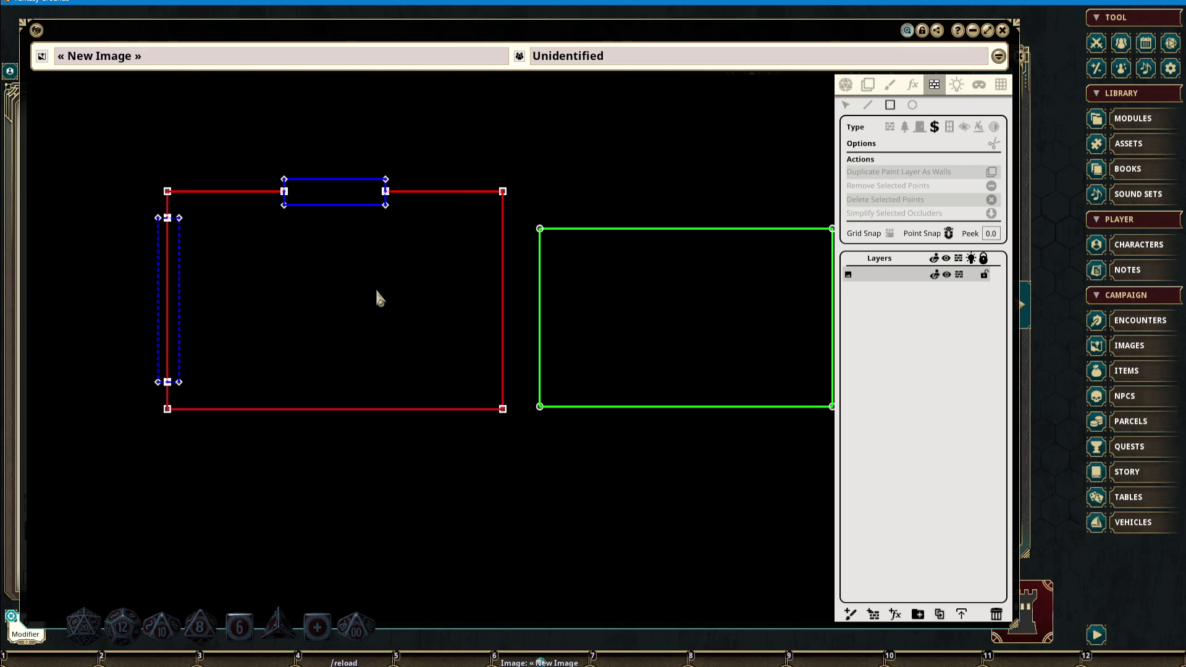
Cut a window into the wall rectangle's south side and draw an Illusionary Wall rectangle inside the room
left_click(948, 126)
left_click_drag(212, 400, 332, 417)
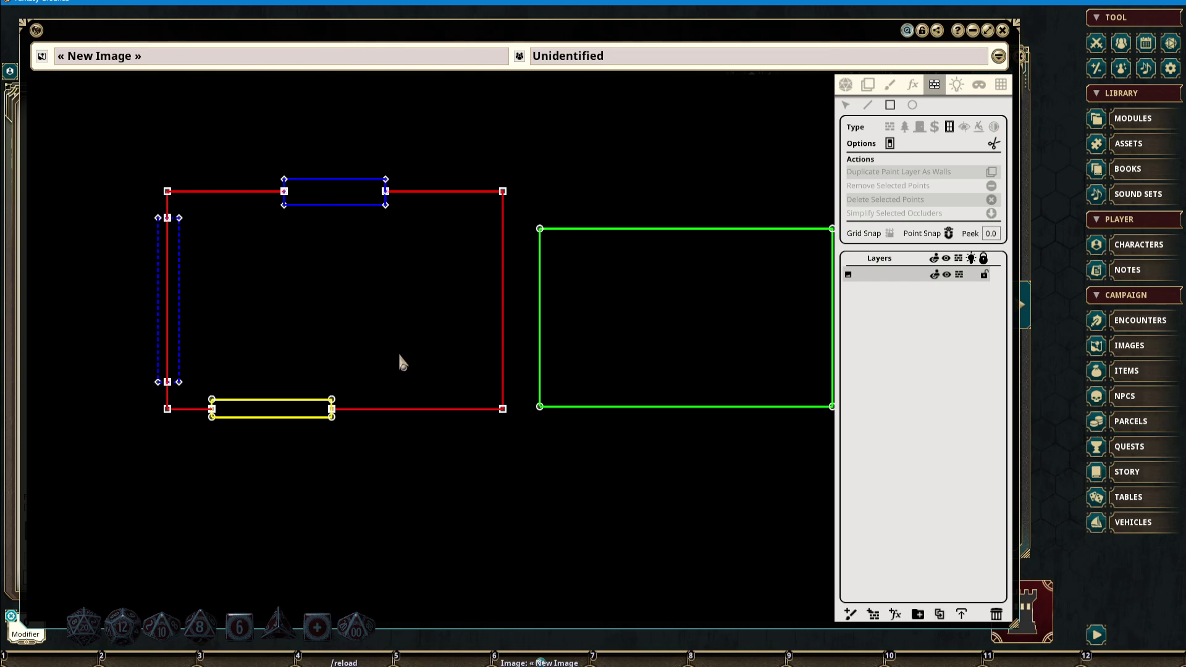
left_click_drag(400, 360, 365, 350)
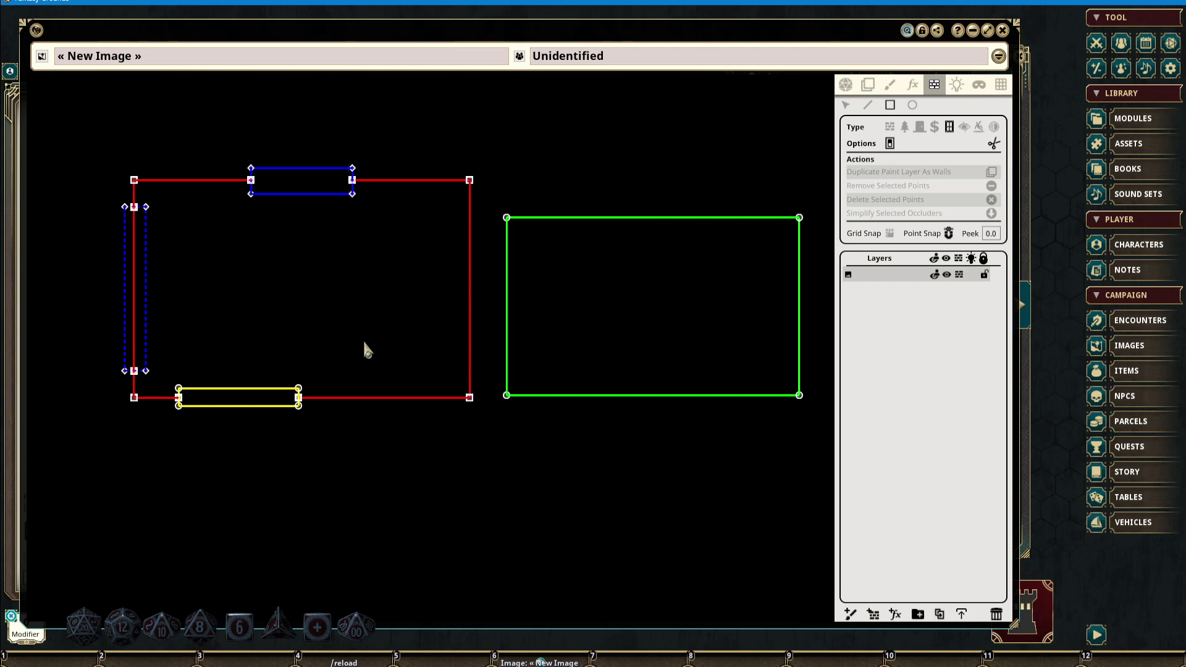
left_click_drag(370, 337, 389, 354)
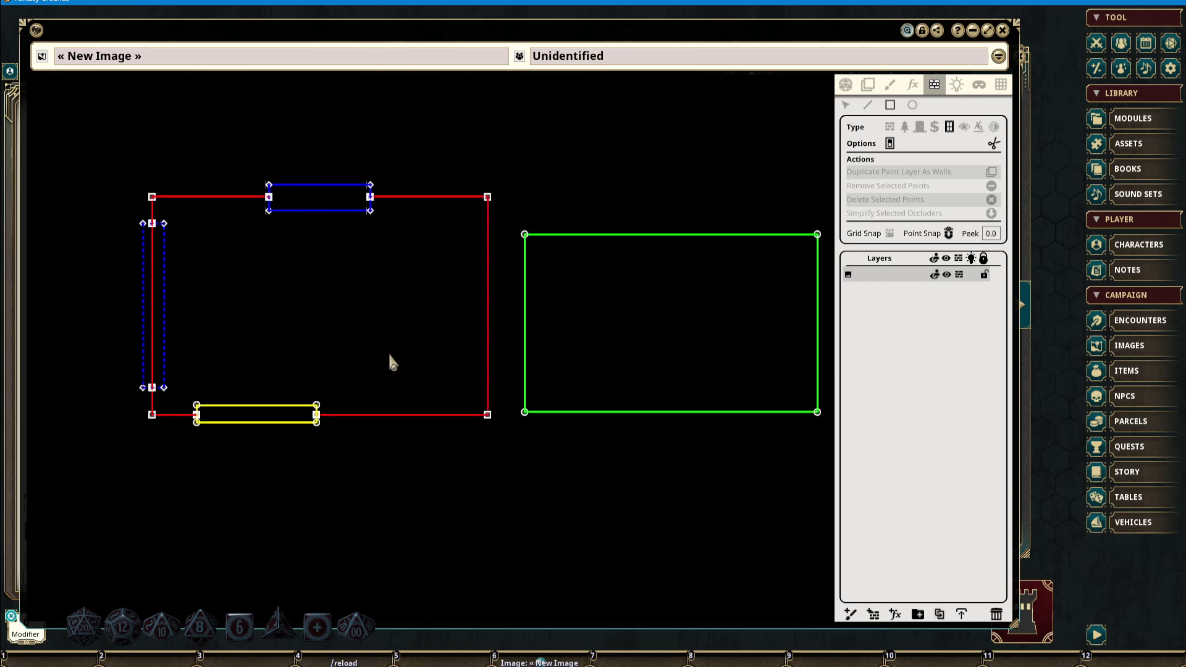
left_click(964, 127)
left_click_drag(239, 246, 420, 341)
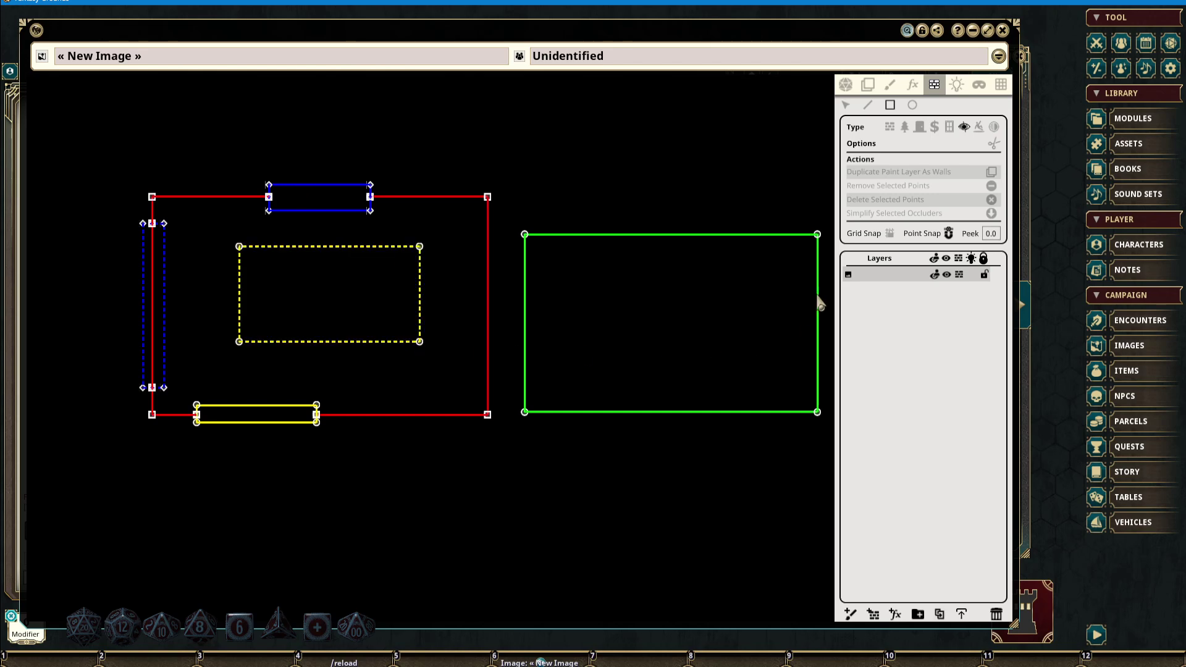
Draw an ellipse inside the green terrain rectangle using the occluder type that follows Illusionary Wall
left_click(979, 127)
left_click_drag(432, 321, 294, 280)
left_click(914, 106)
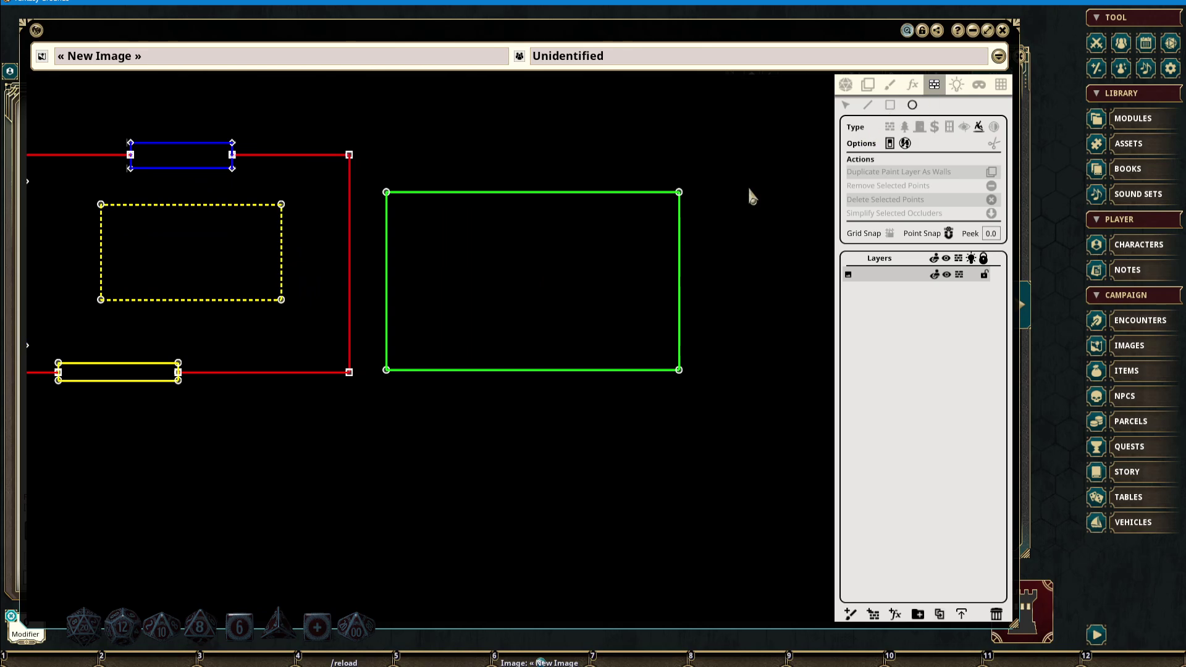
left_click_drag(435, 231, 578, 339)
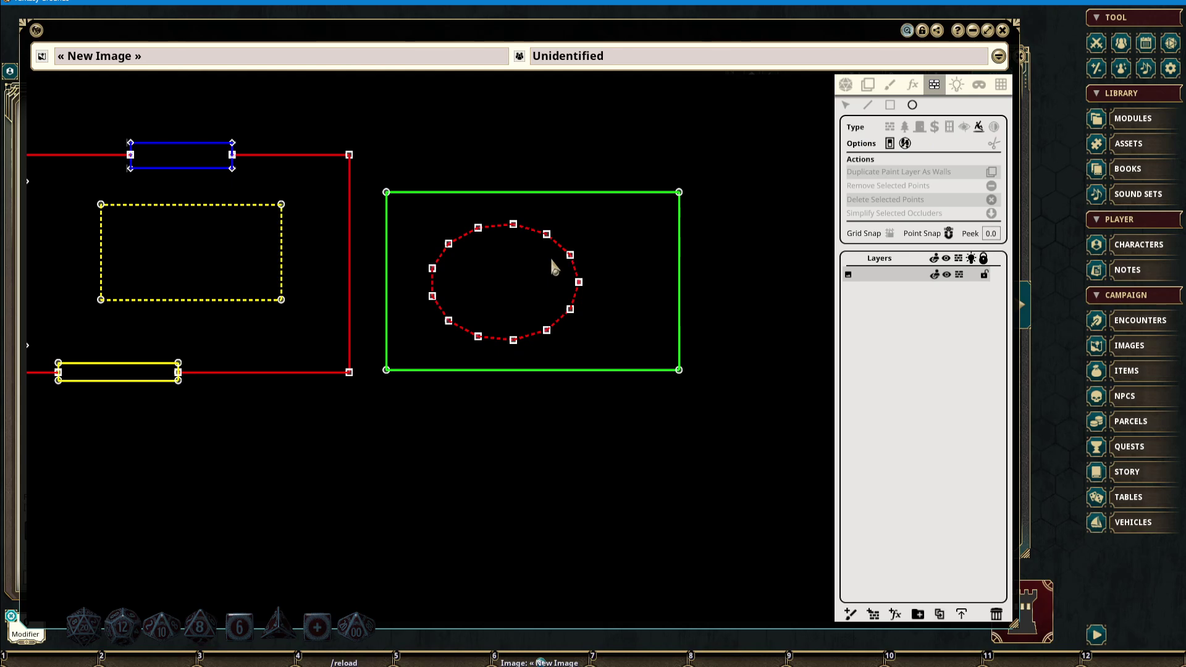
scroll(550, 257, "down", 1)
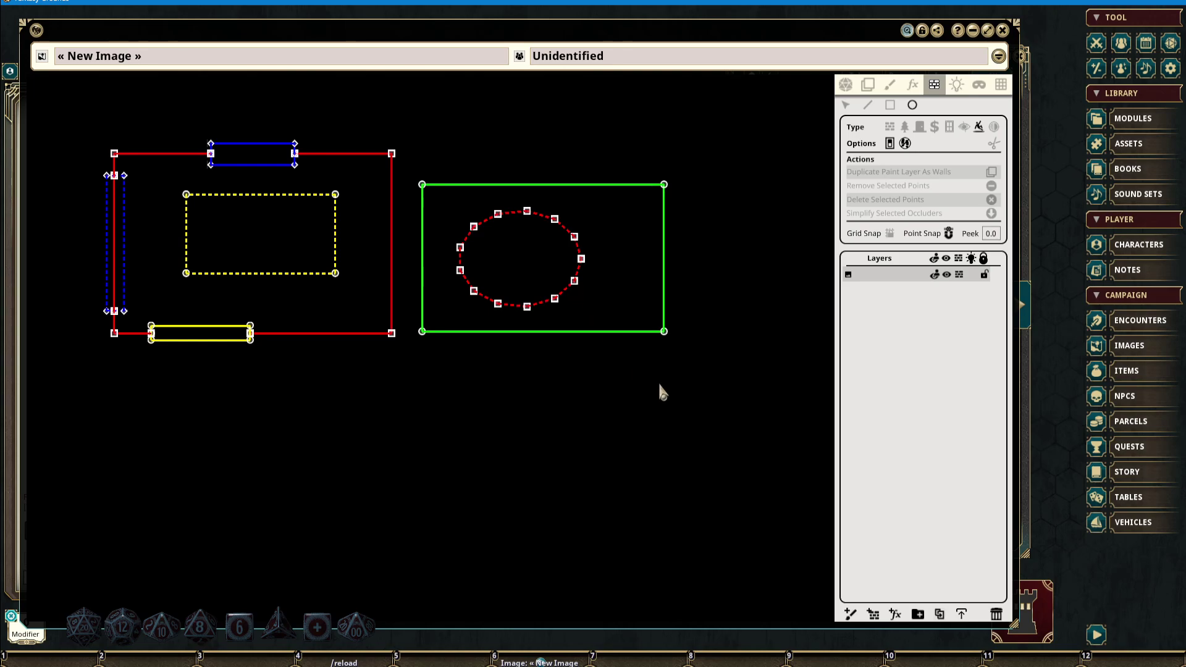
Delete the layer holding the sample occluders and place Map_3.png from the assets onto the blank image
left_click(1025, 424)
left_click_drag(884, 48, 1120, 57)
left_click(995, 613)
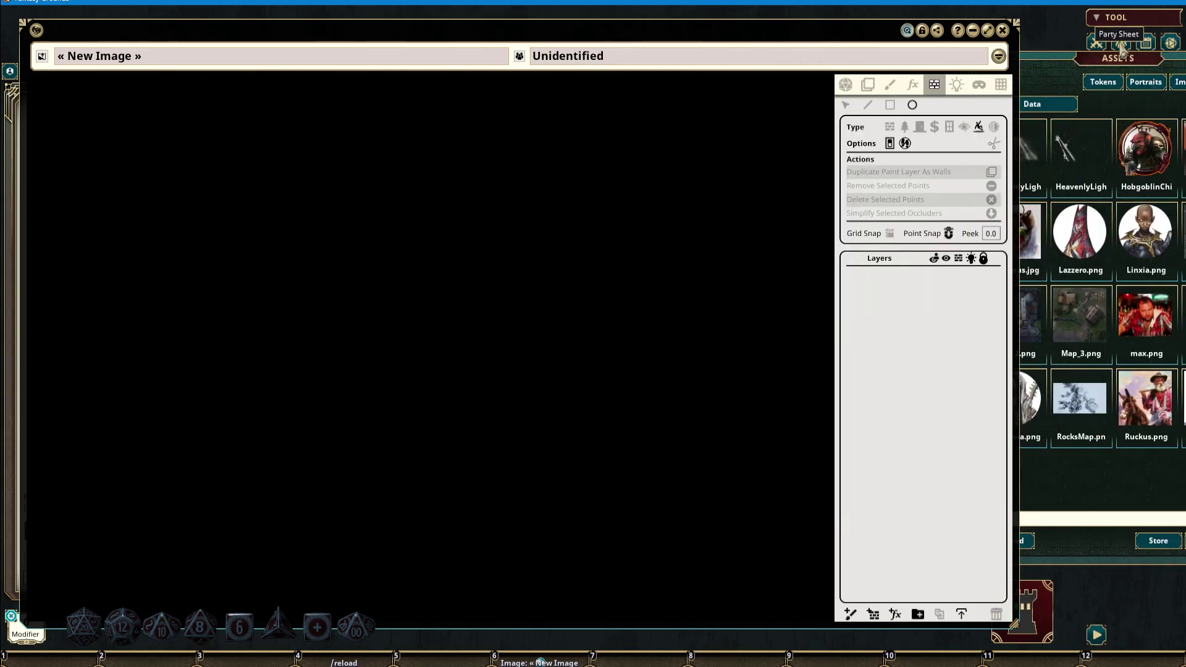
left_click_drag(1081, 315, 355, 331)
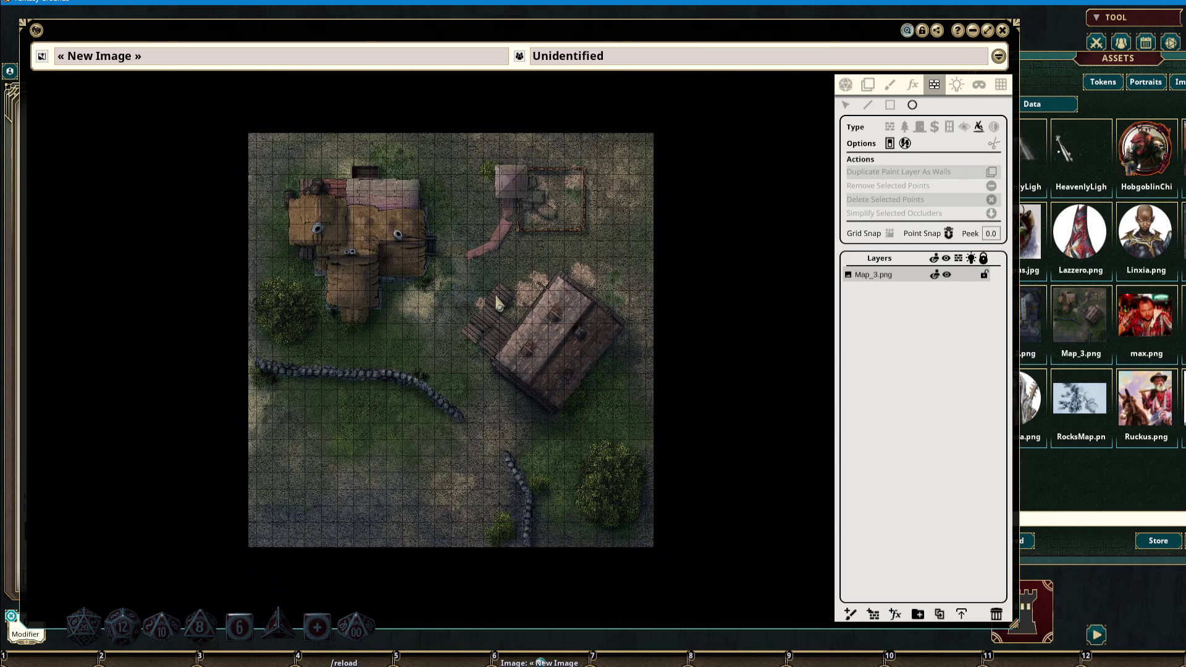
Draw a pit ellipse about two grid squares wide on the grass south of the curved stone wall
scroll(603, 284, "up", 5)
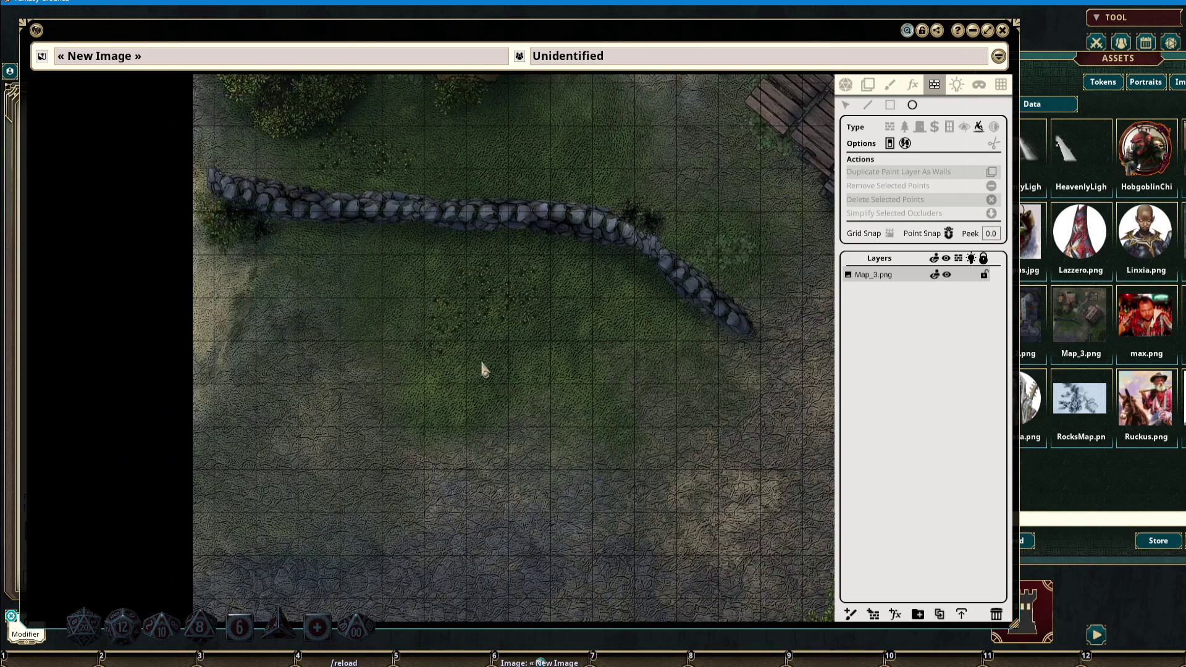
left_click_drag(467, 345, 550, 426)
left_click_drag(678, 392, 816, 350)
scroll(817, 349, "up", 4)
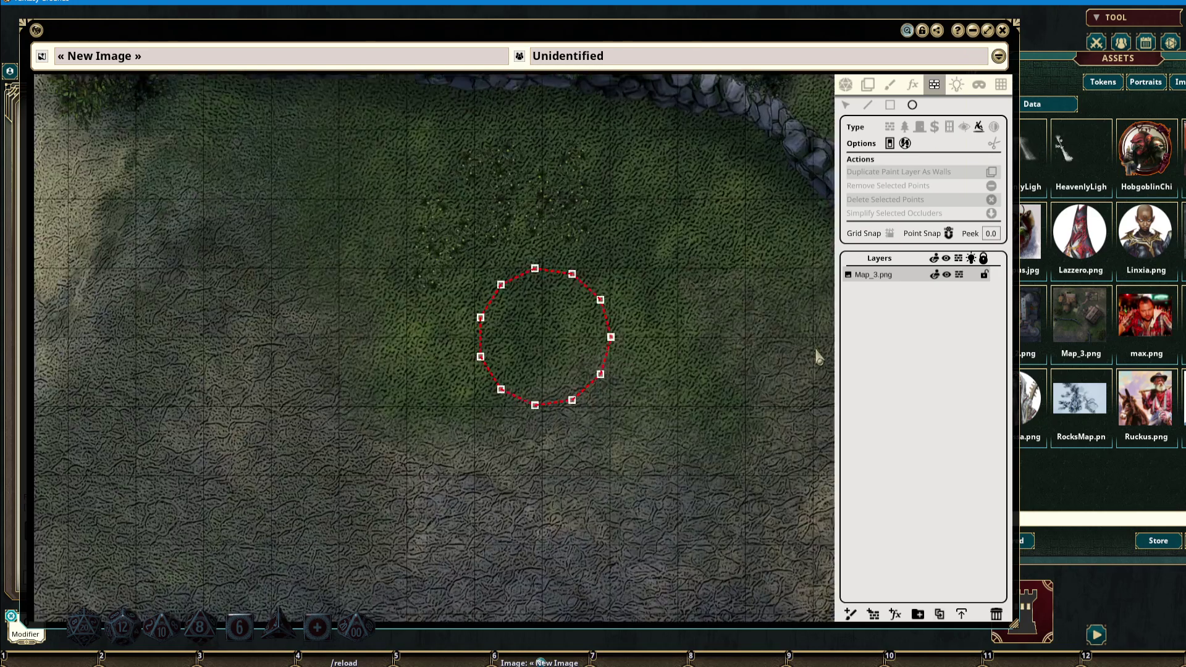
left_click_drag(693, 345, 657, 353)
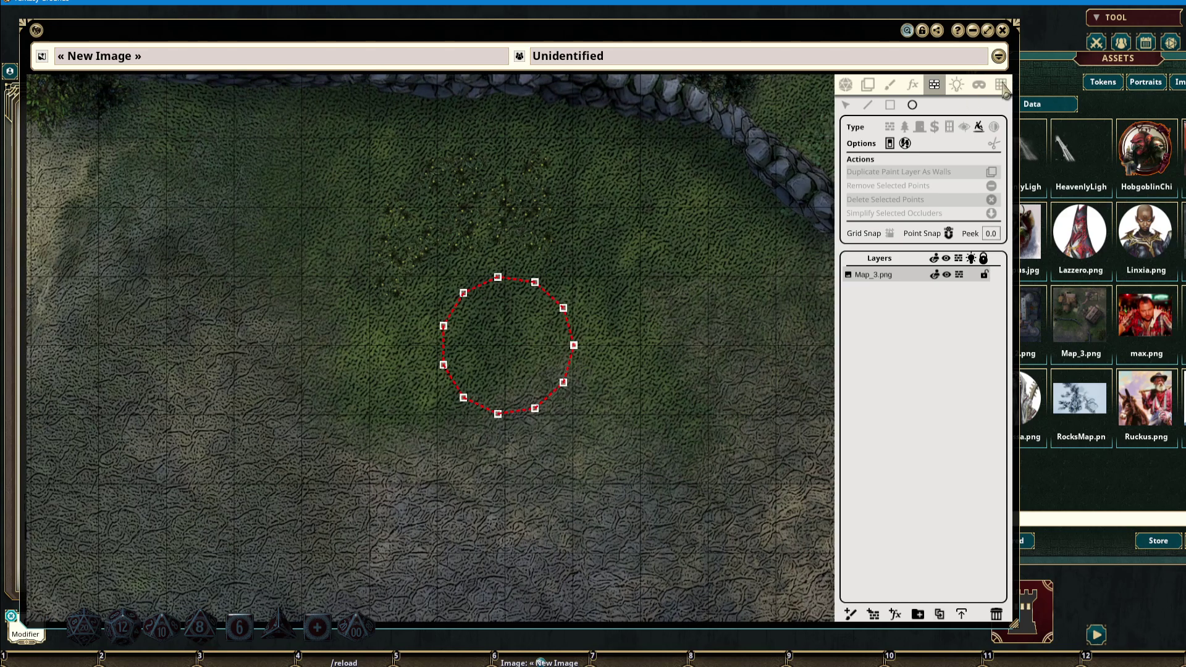
Place the first combatant's token from the Combat Tracker on the map and position it a few squares west of the pit
left_click(1097, 42)
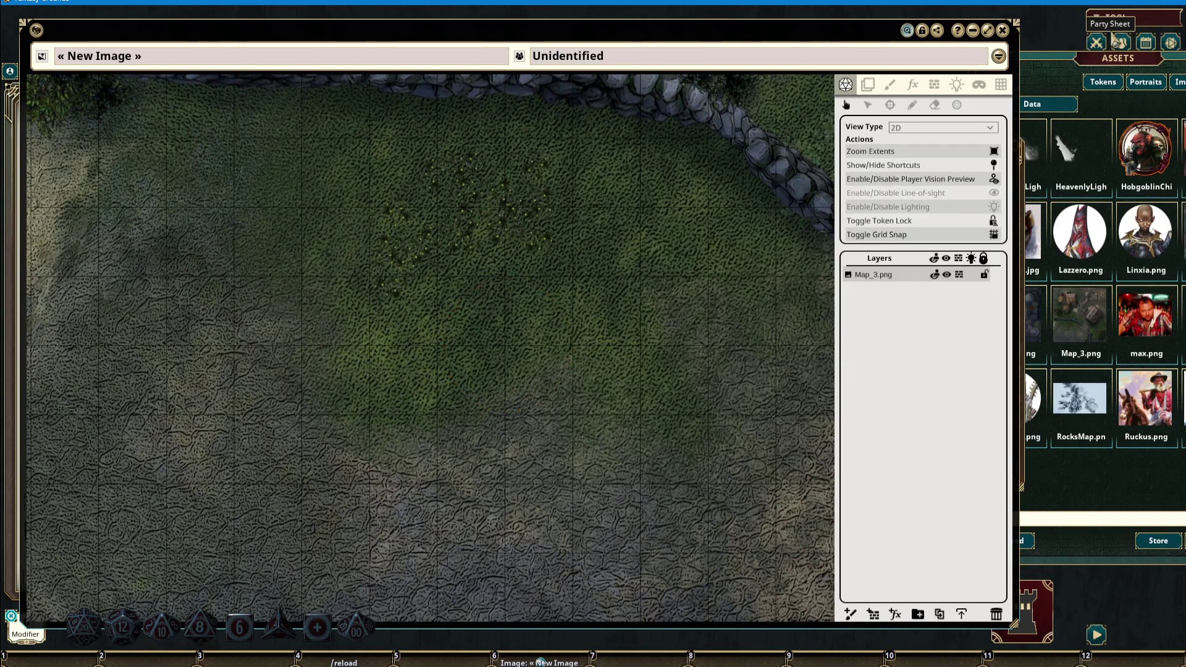
left_click(1096, 42)
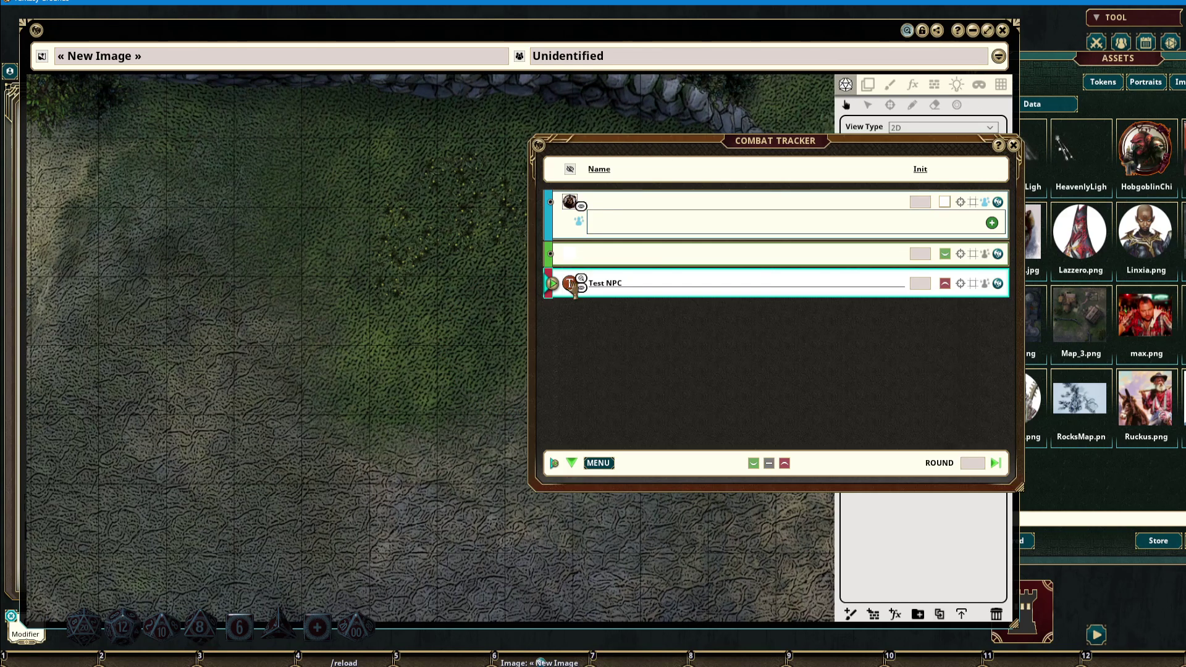
left_click_drag(569, 201, 369, 256)
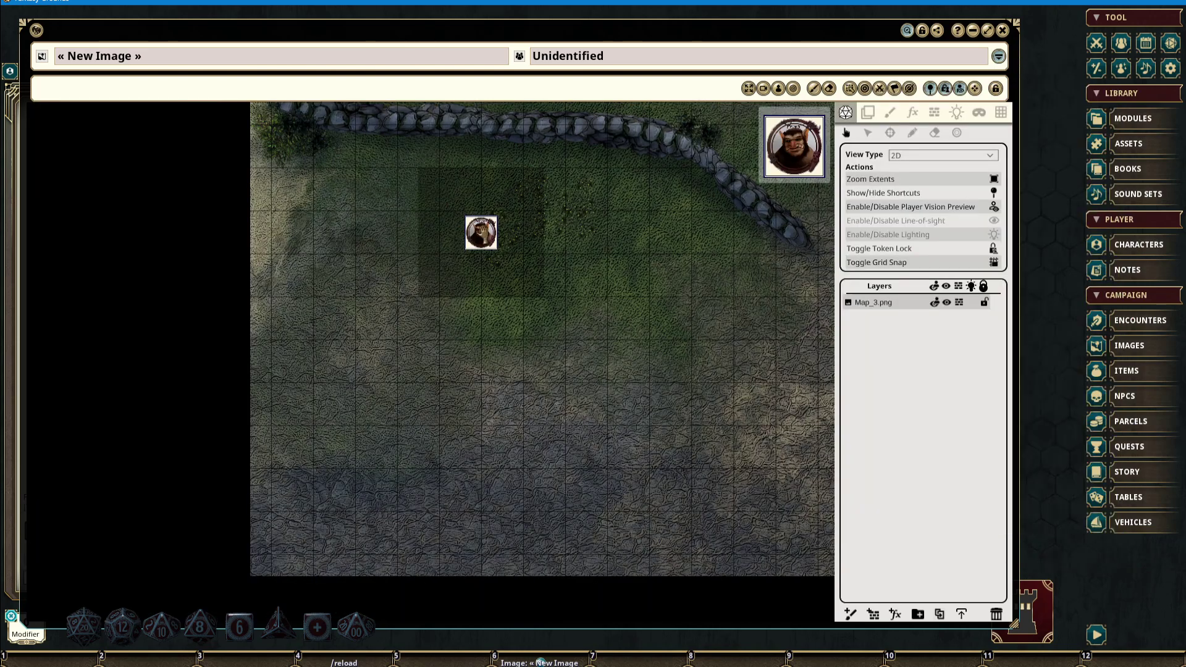
left_click_drag(484, 235, 389, 290)
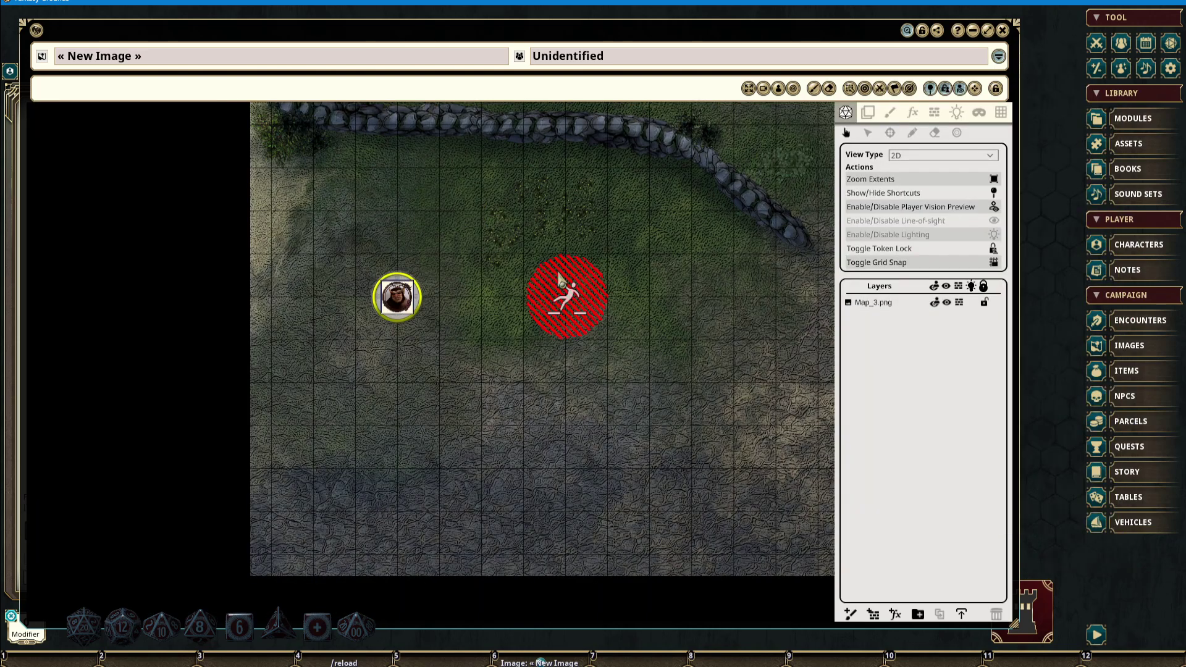
left_click_drag(420, 279, 415, 279)
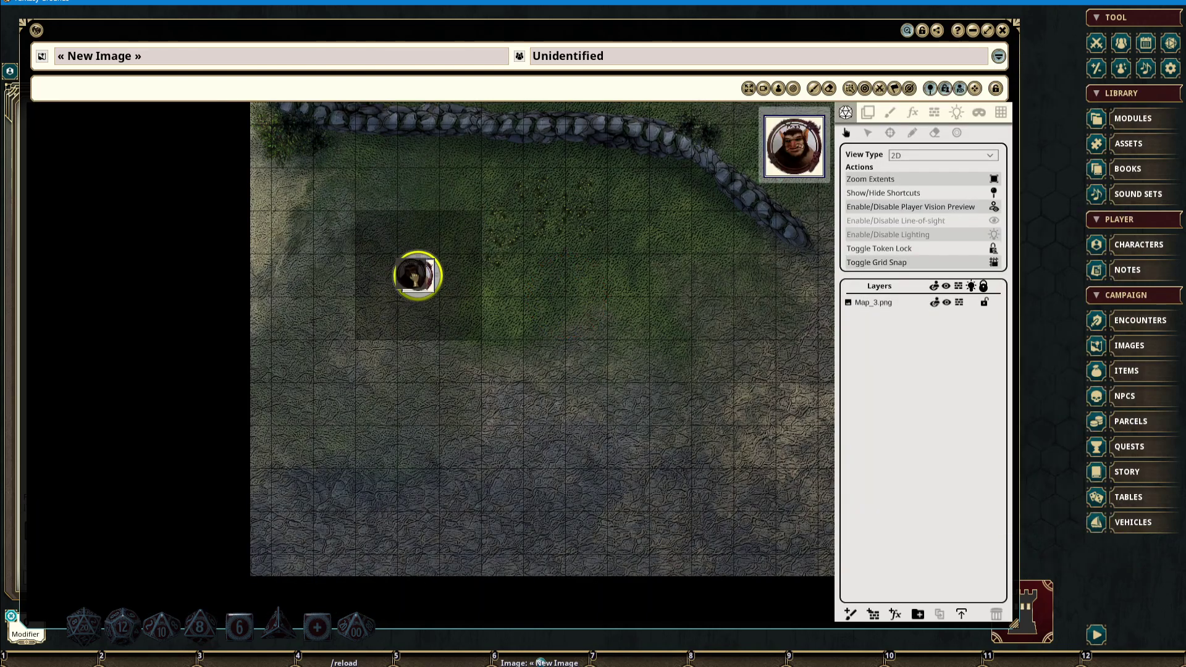
left_click_drag(703, 298, 641, 304)
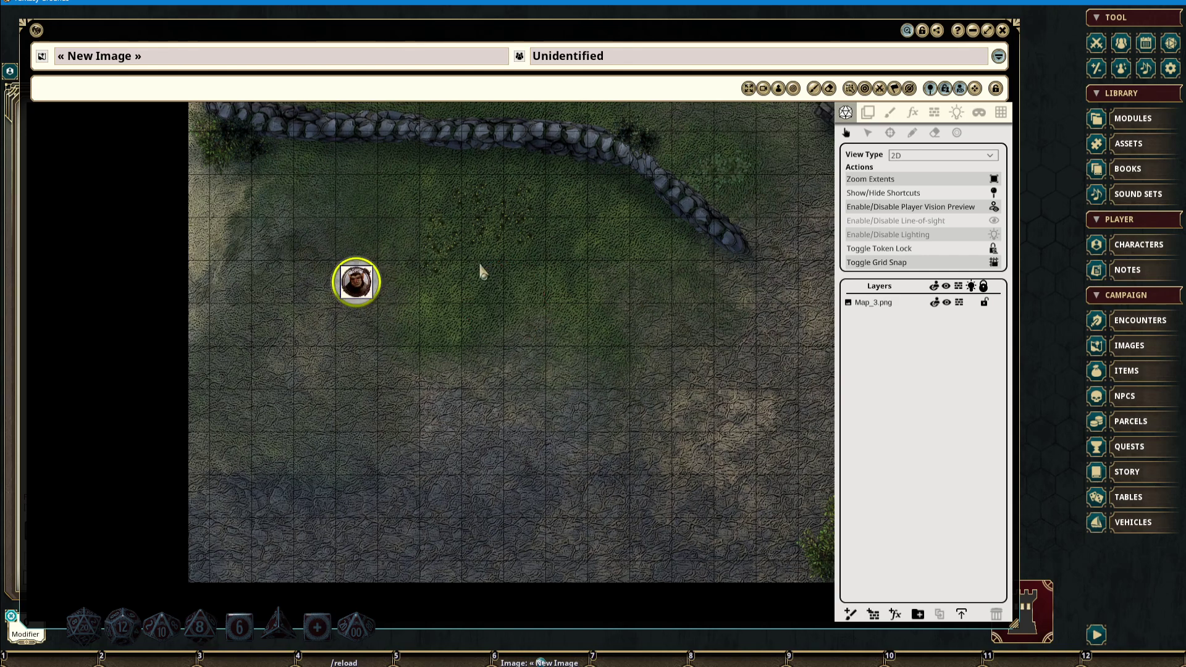
Toggle the pit and walk the token east into it to test the line of sight
left_click(504, 302)
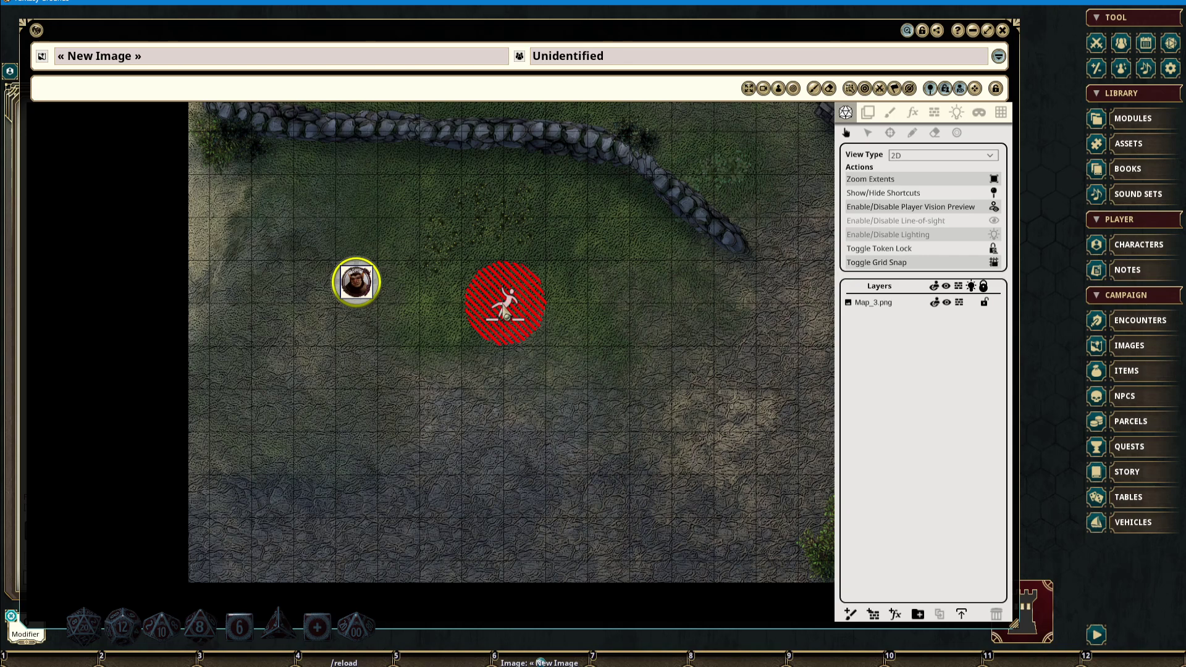
key("Left")
key("Right")
key("Right")
key("Right")
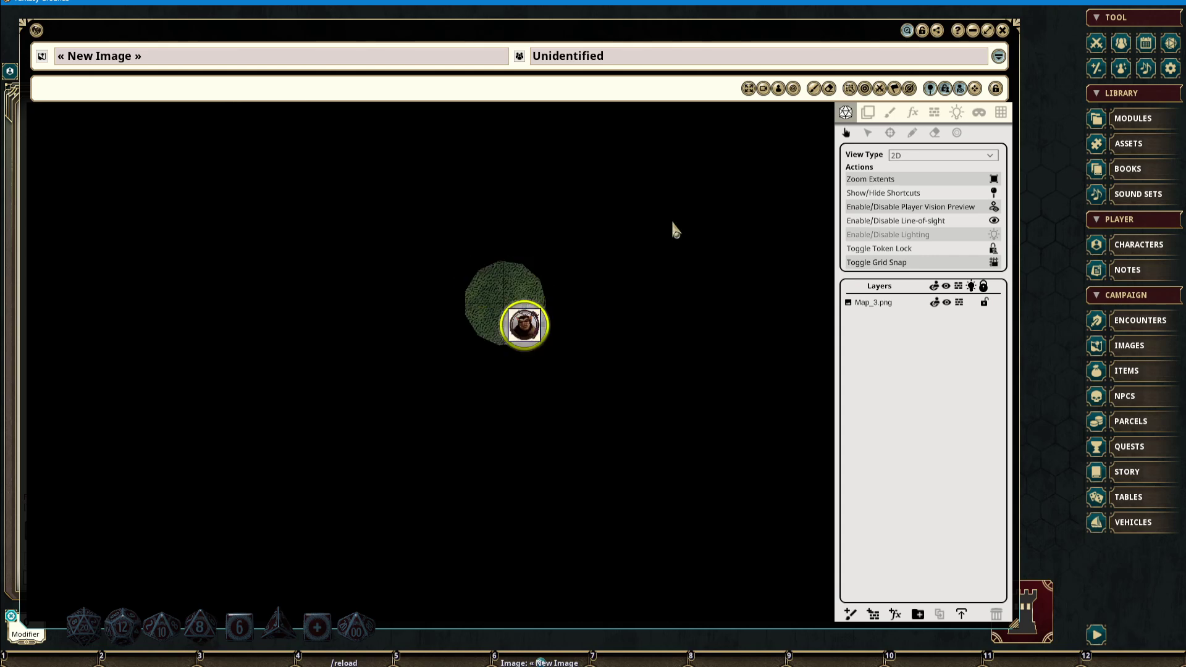
Try to walk the token out of the pit and switch the pit's state
key("Up")
key("Right")
key("Left")
key("Right")
left_click(493, 308)
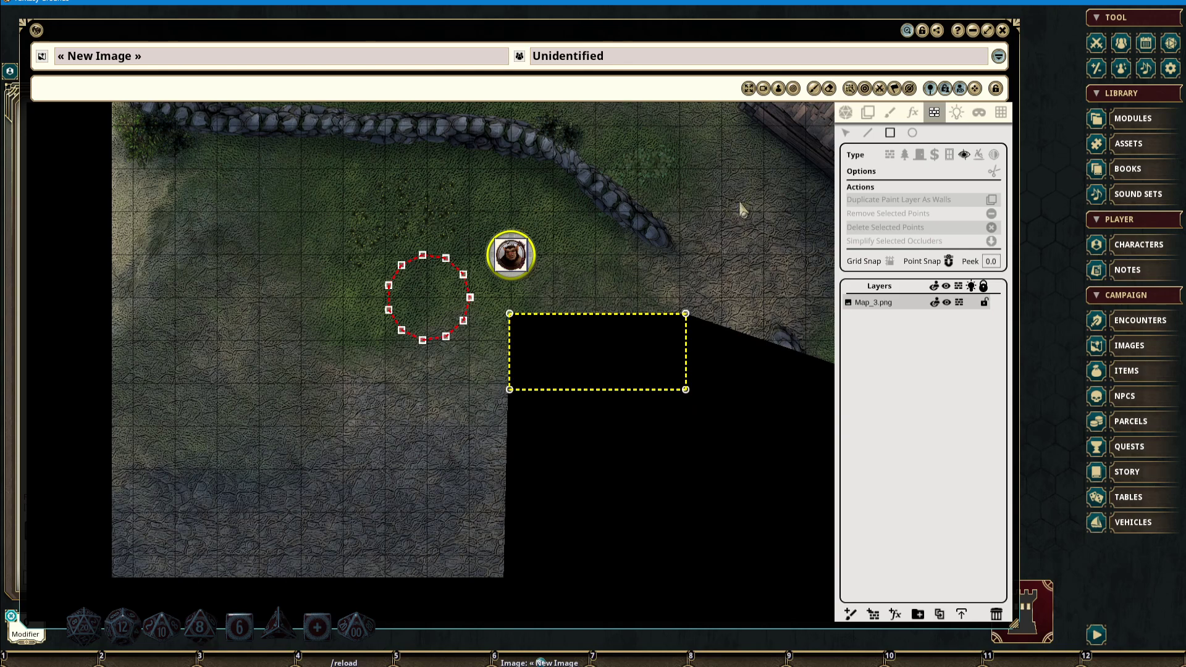
Draw a narrow door rectangle north of the pit with a narrow window rectangle just east of it, and return to play mode
left_click(845, 112)
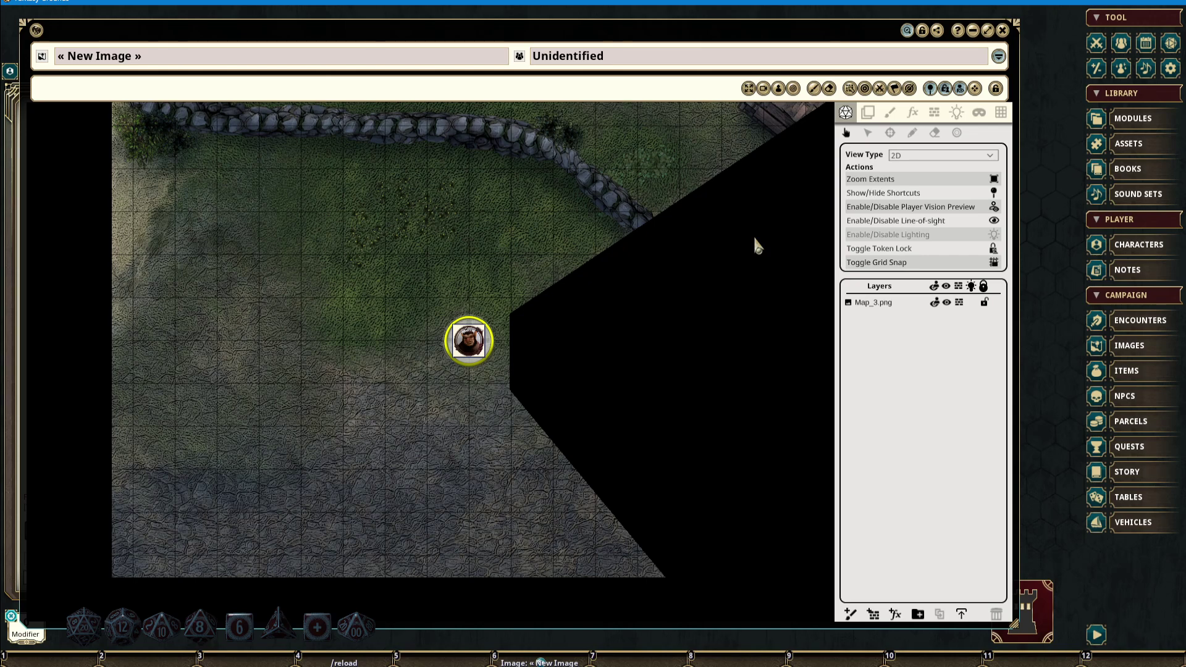
left_click(934, 112)
left_click_drag(311, 208, 447, 229)
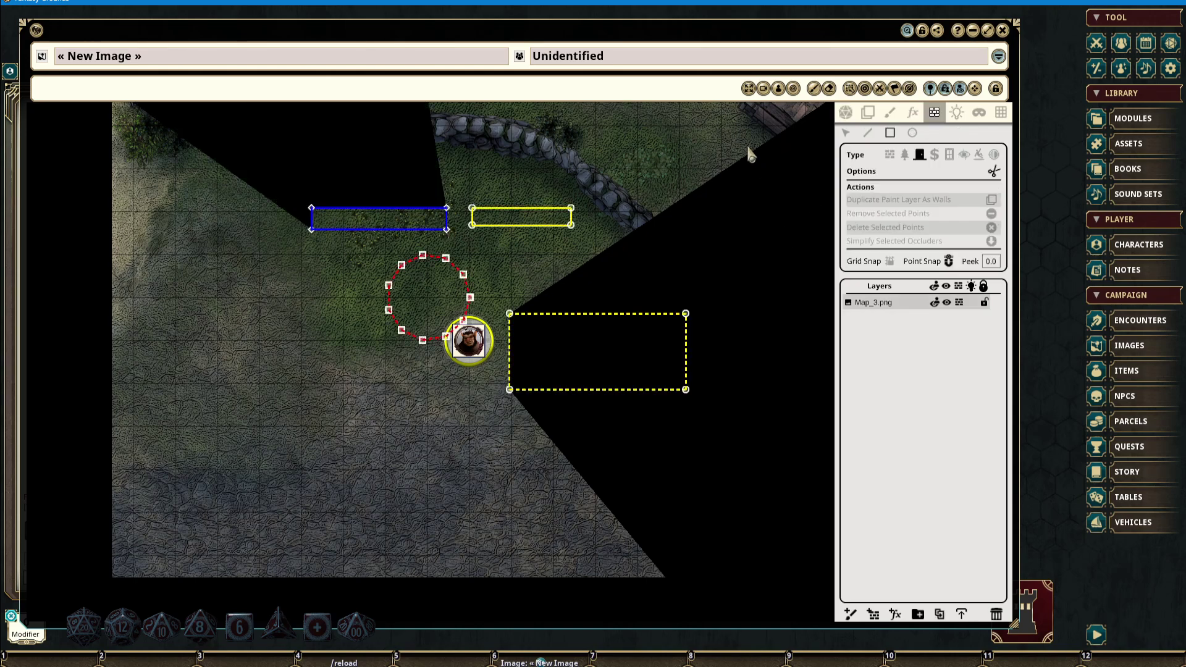
left_click(845, 112)
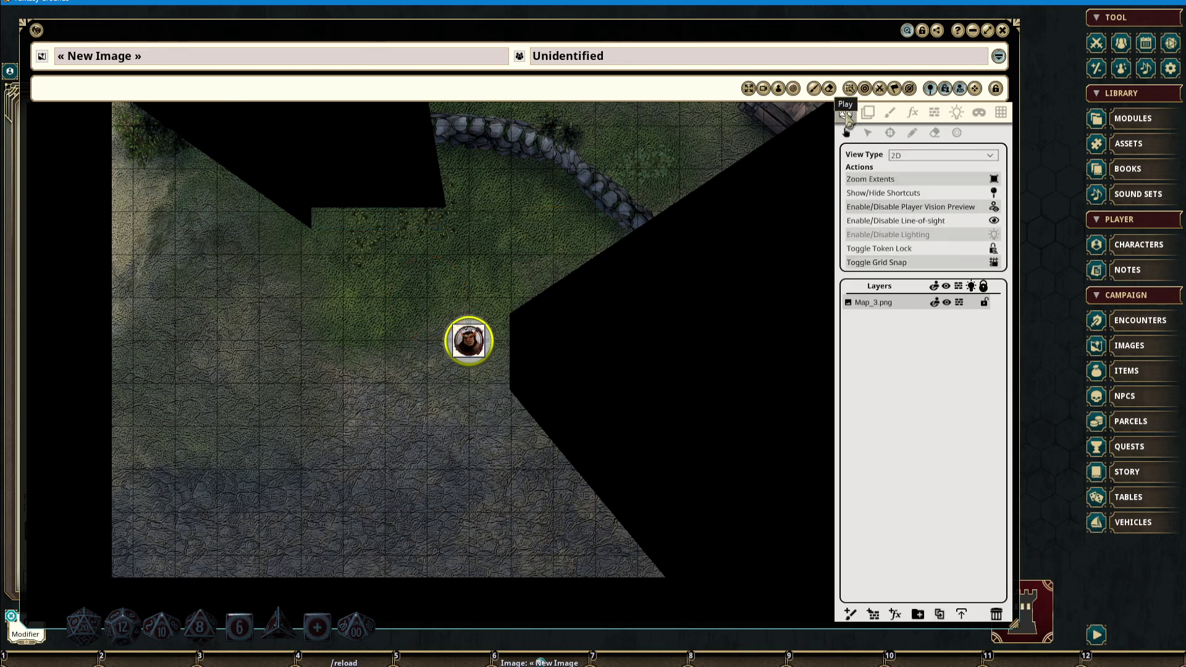
Move the token around the area south of the new door and window, and toggle both occluders
left_click_drag(479, 321, 522, 257)
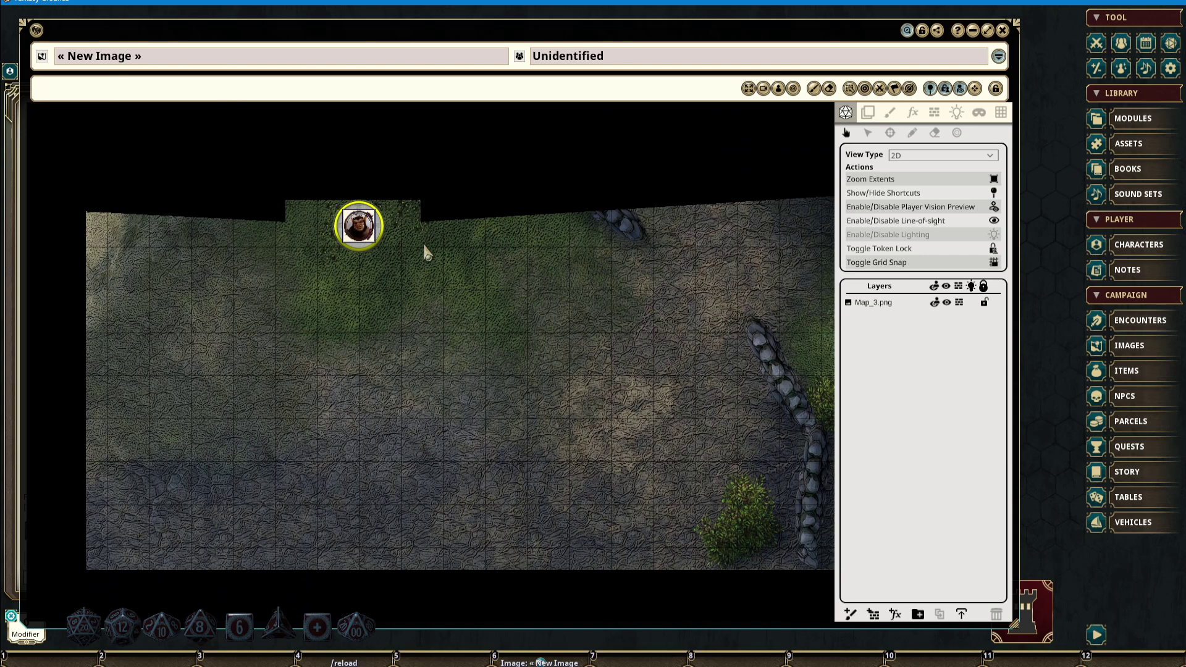
key("Down")
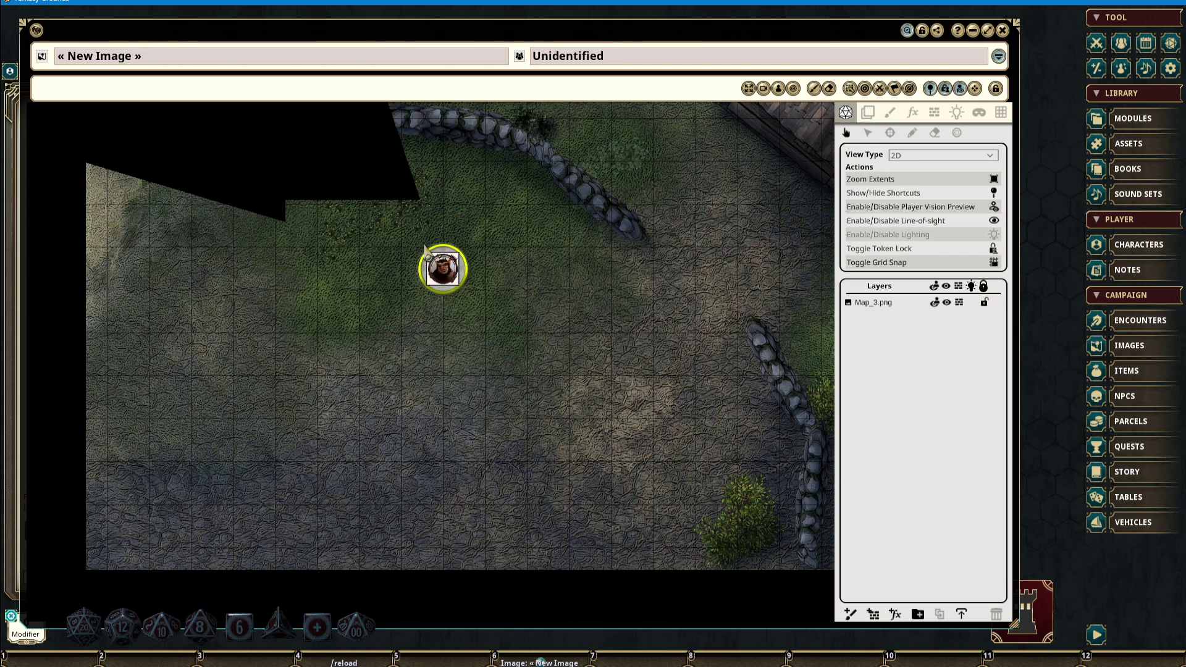
left_click(356, 213)
left_click(496, 216)
Position the token directly south of the door and toggle the neighbouring window as game master
left_click_drag(521, 287, 289, 258)
key("shift")
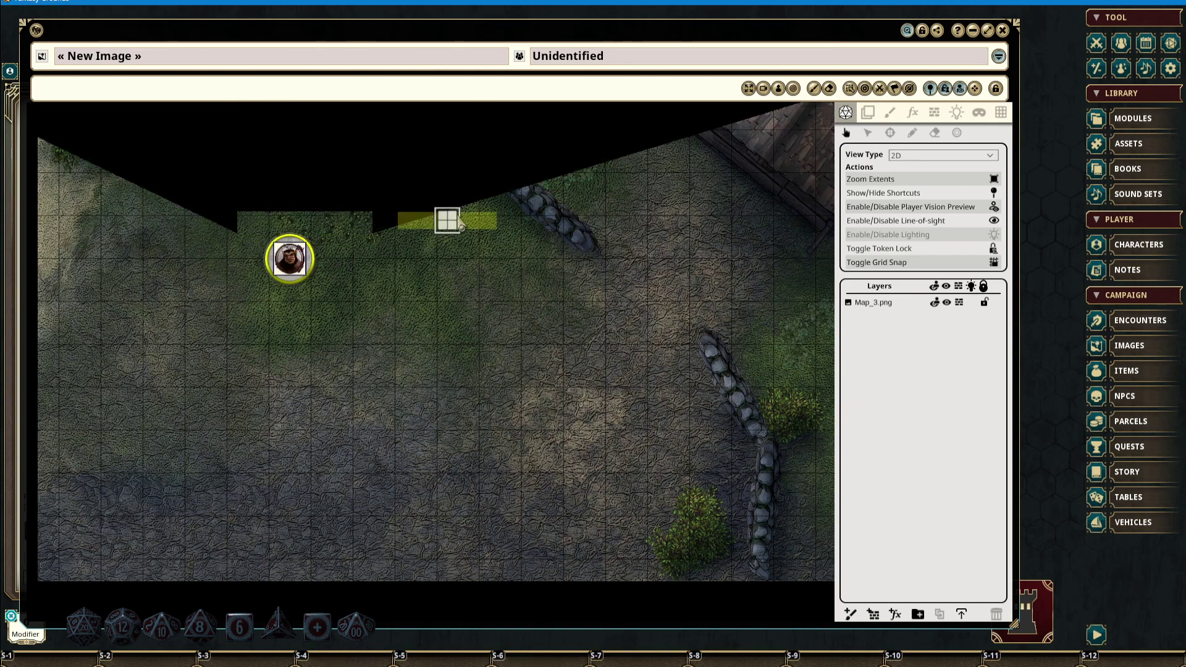
left_click(450, 221, "shift")
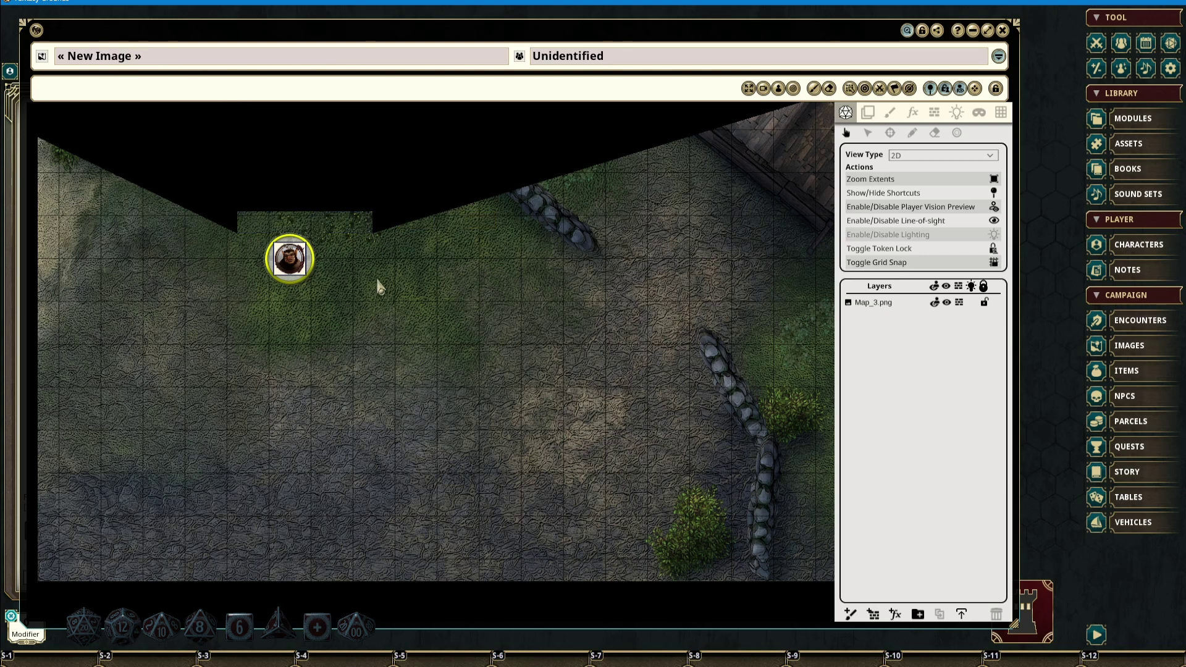
key("Right")
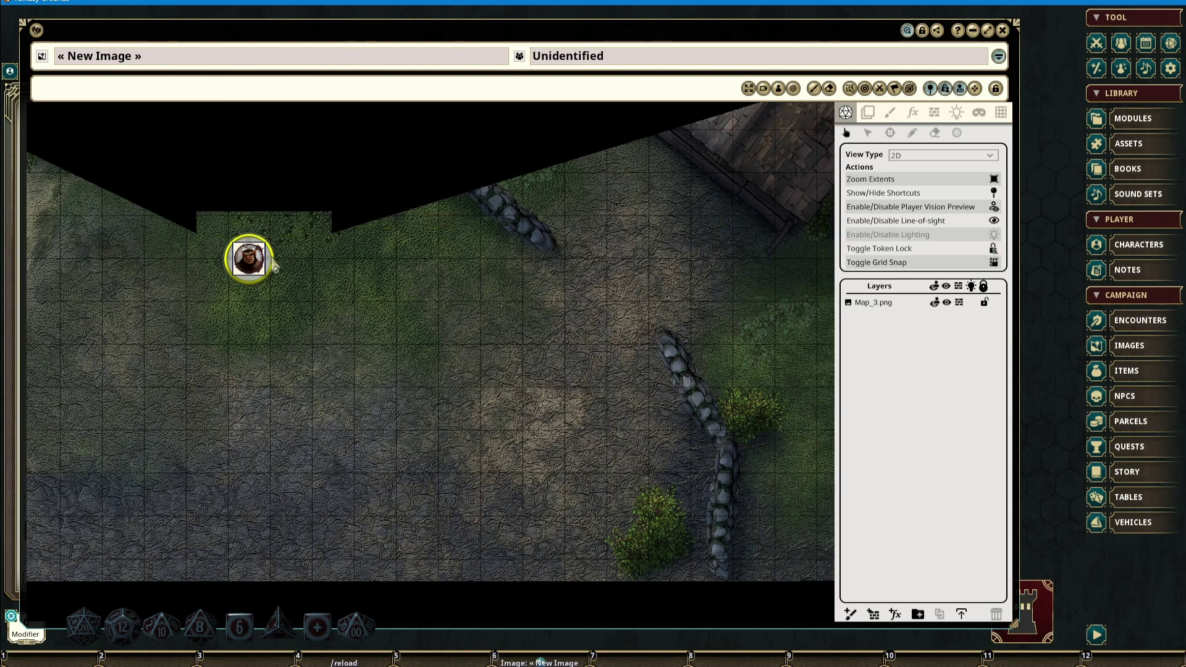